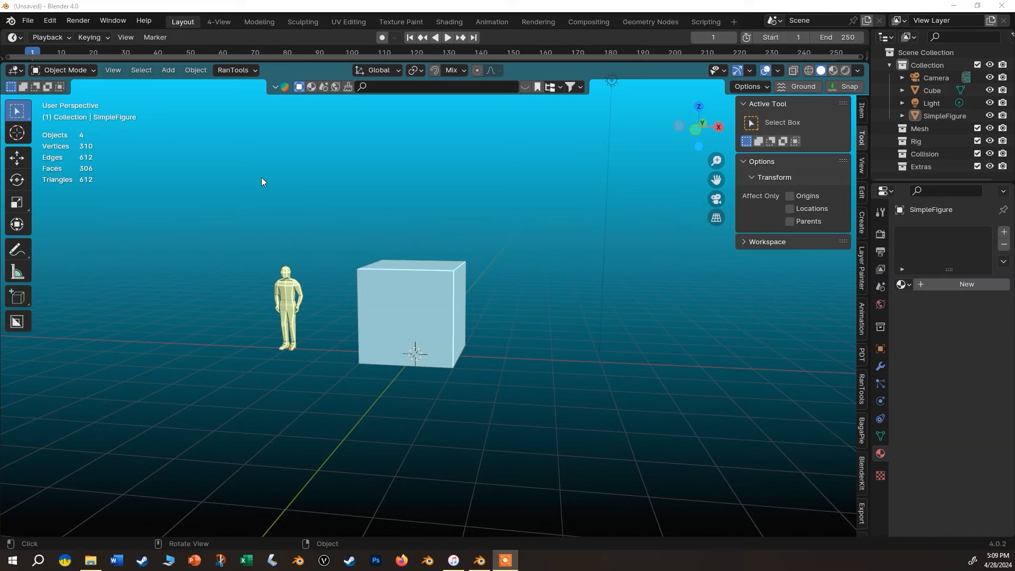
Delete the default cube from the scene
{"action": "left_click", "coordinate": [450, 326]}
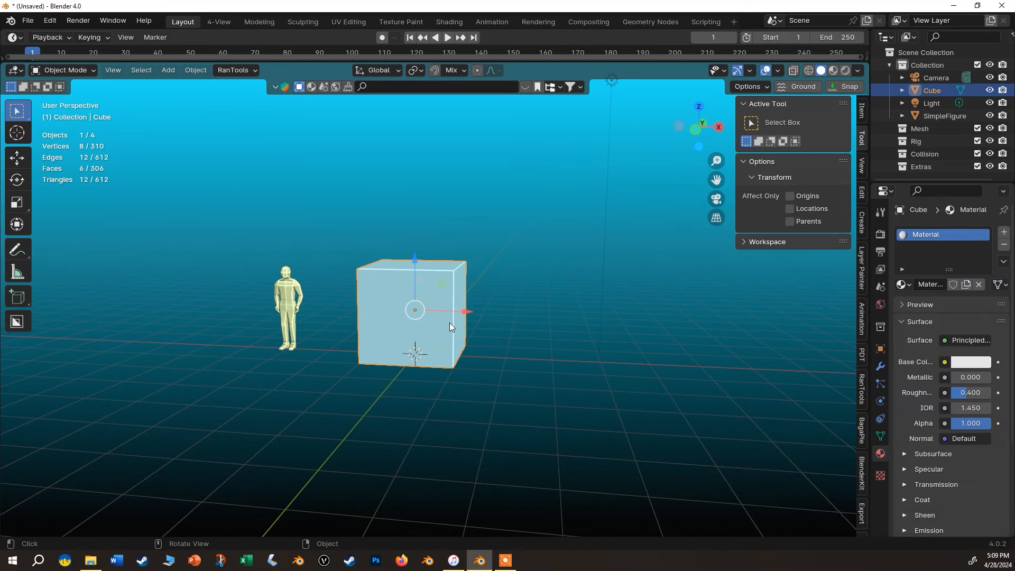
{"action": "key", "text": "Delete"}
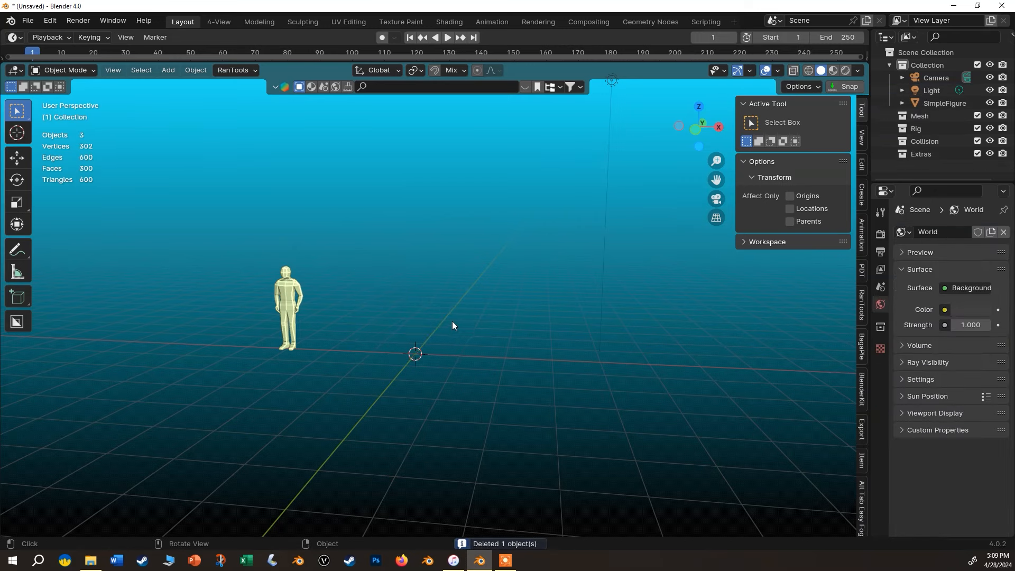
{"action": "middle_click_drag", "start_coordinate": [452, 322], "coordinate": [474, 303]}
{"action": "mouse_move", "coordinate": [425, 359]}
{"action": "middle_mouse_down"}
{"action": "mouse_move", "coordinate": [439, 388]}
{"action": "mouse_move", "coordinate": [430, 376]}
{"action": "middle_mouse_up"}
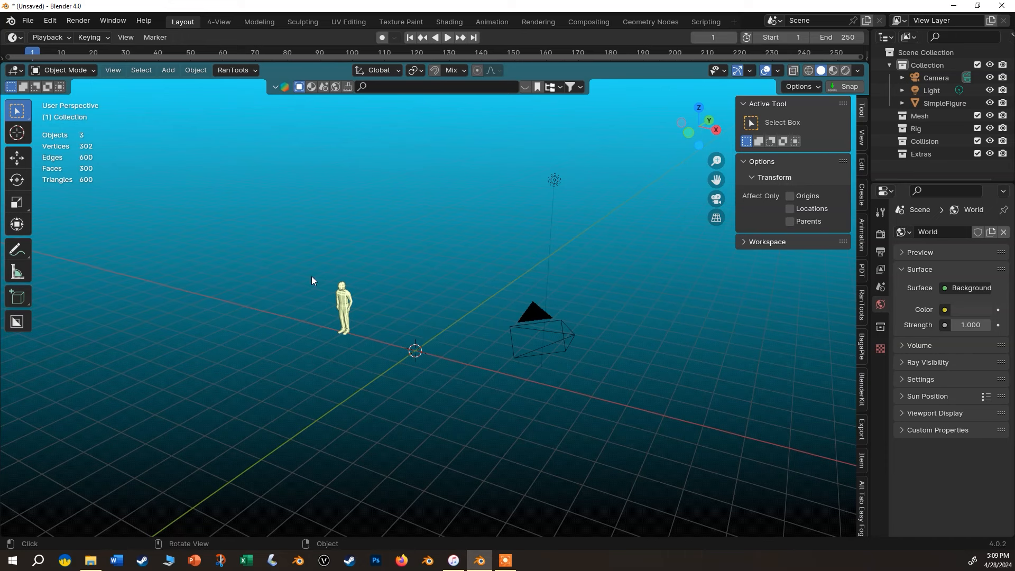
Load the hand-drawn map from the Desktop folder as a reference image in the perspective view, and delete it
{"action": "key", "text": "shift+a"}
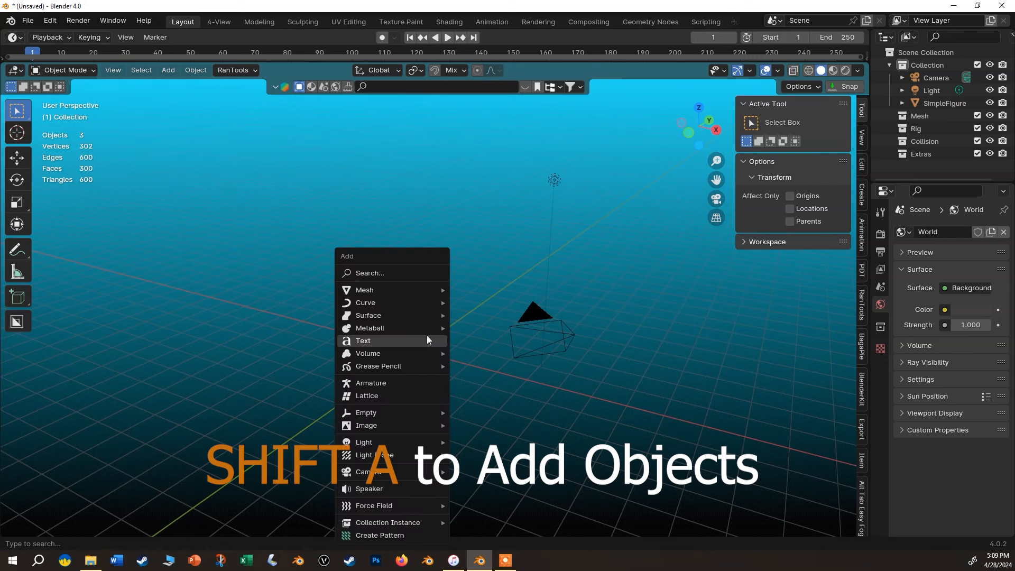
{"action": "mouse_move", "coordinate": [405, 426]}
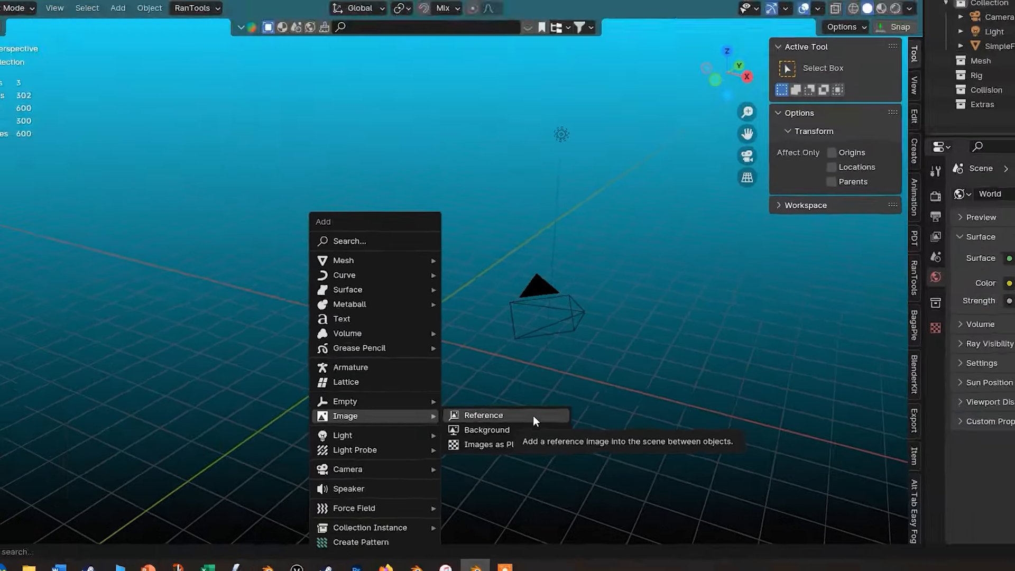
{"action": "left_click", "coordinate": [551, 361]}
{"action": "left_click", "coordinate": [158, 191]}
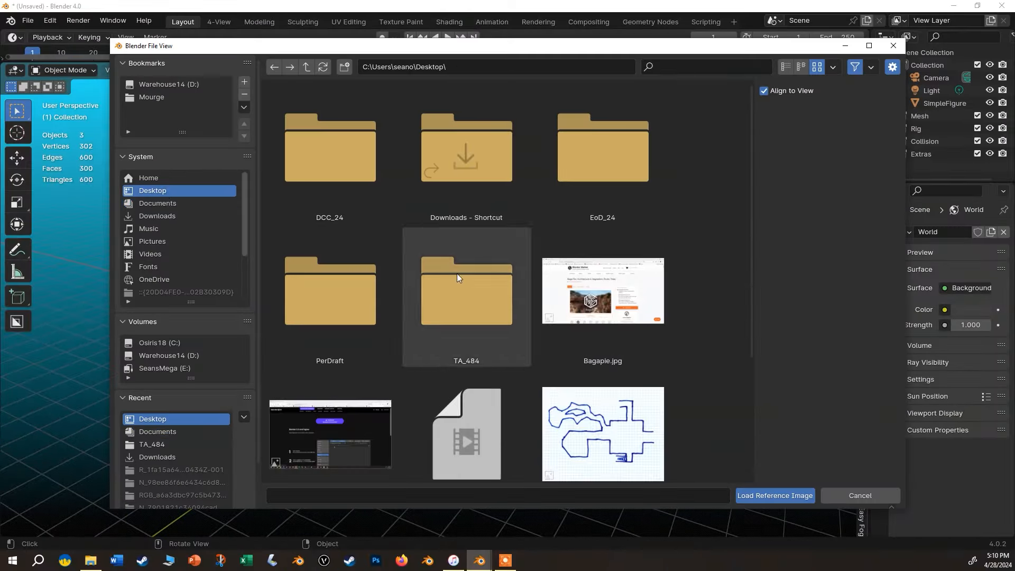
{"action": "left_click", "coordinate": [615, 439]}
{"action": "double_click", "coordinate": [615, 440]}
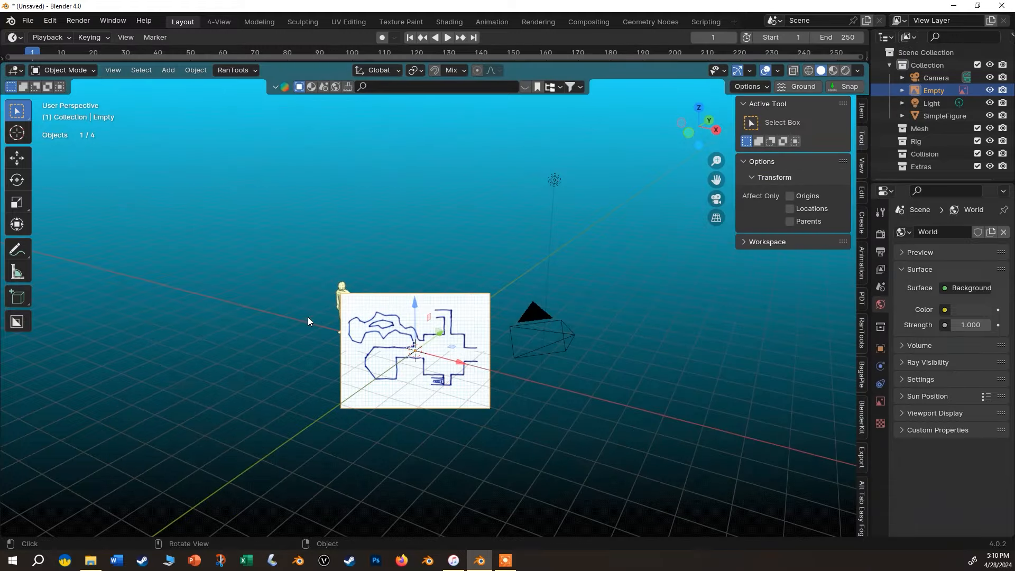
{"action": "scroll", "coordinate": [502, 408], "scroll_direction": "up", "scroll_amount": 3}
{"action": "middle_click_drag", "start_coordinate": [426, 436], "coordinate": [246, 413]}
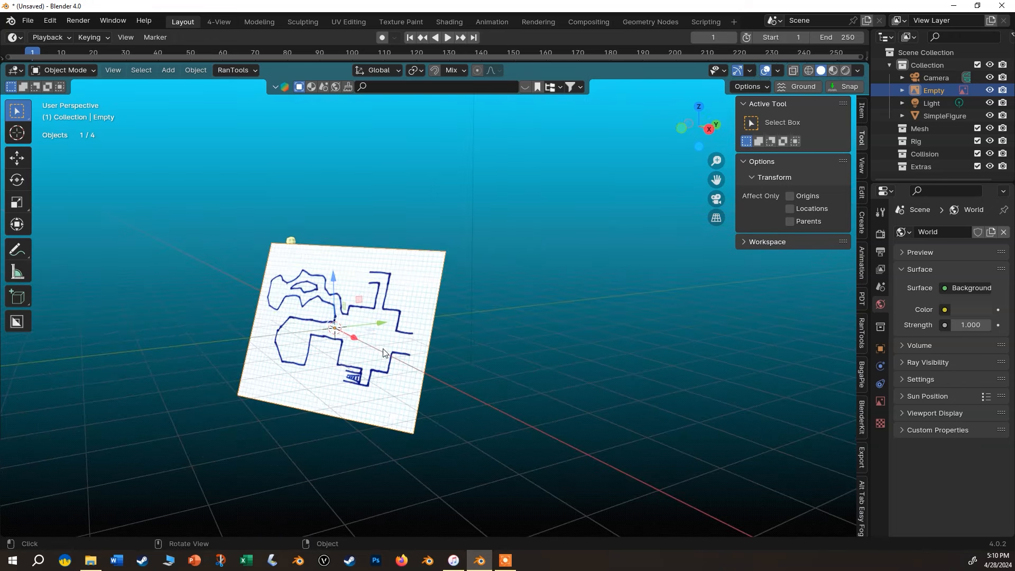
{"action": "key", "text": "Delete"}
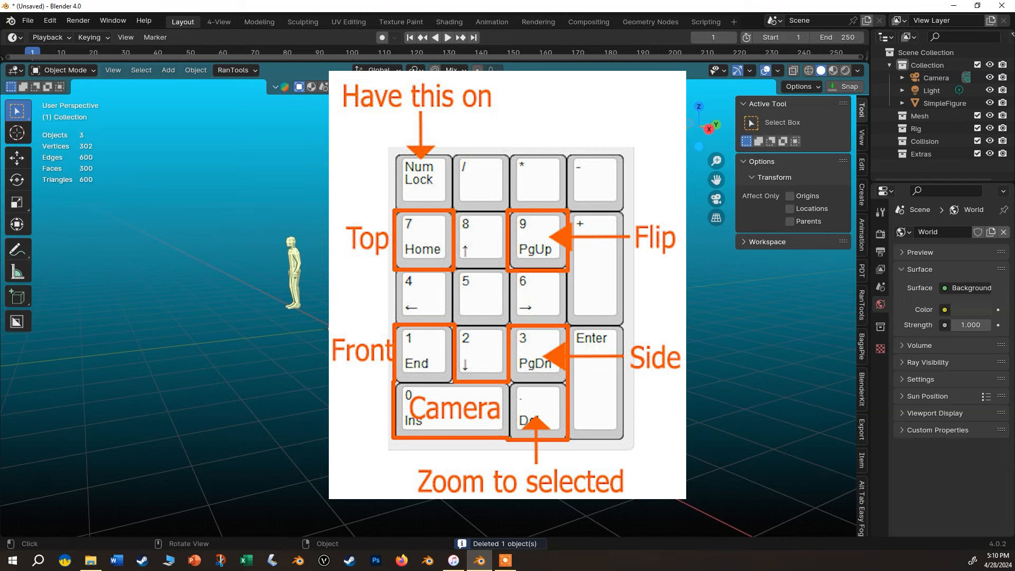
Switch to the top orthographic view and add the hand-drawn map as a reference image
{"action": "key", "text": "KP_7"}
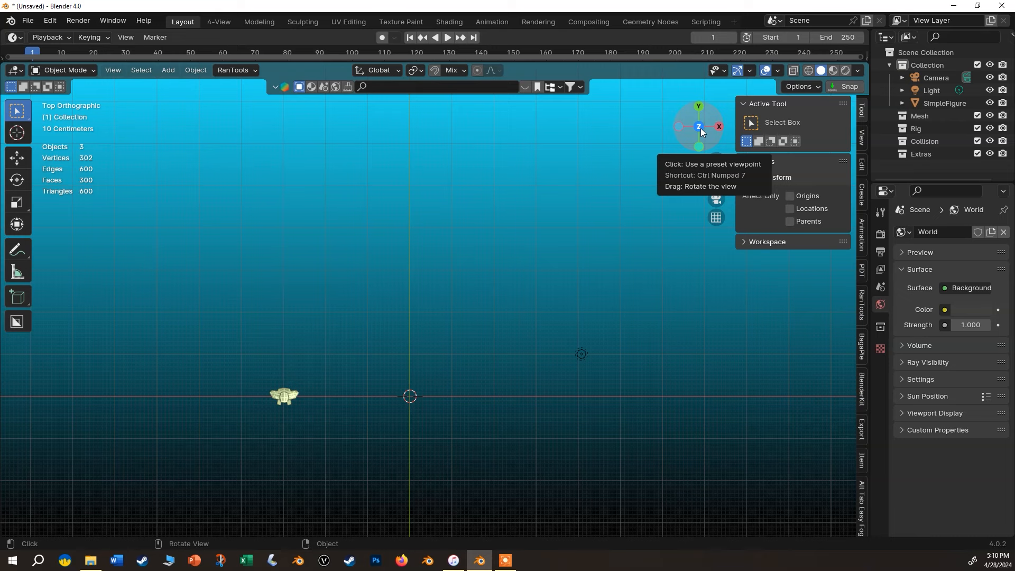
{"action": "key", "text": "grave"}
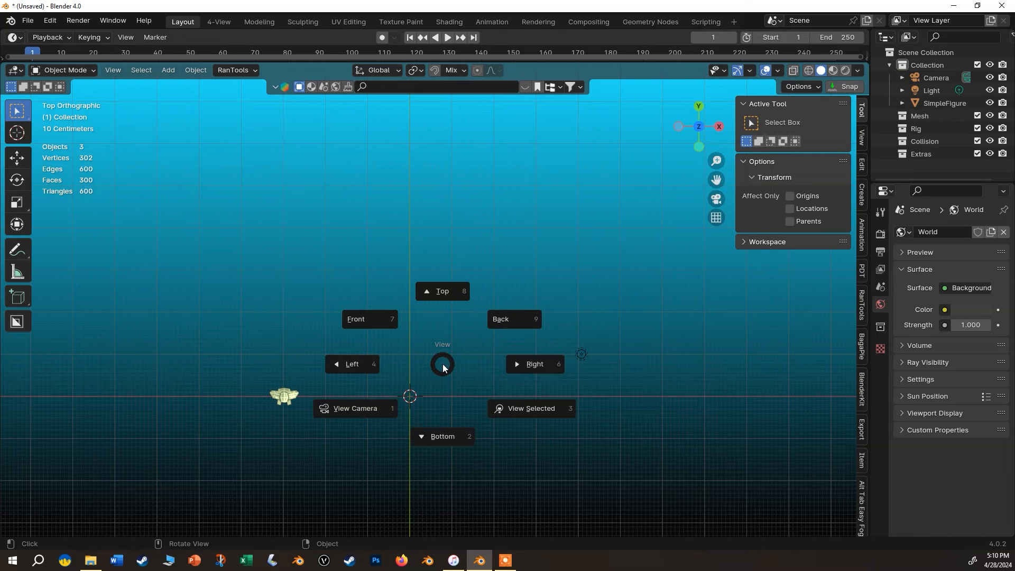
{"action": "left_click", "coordinate": [456, 292]}
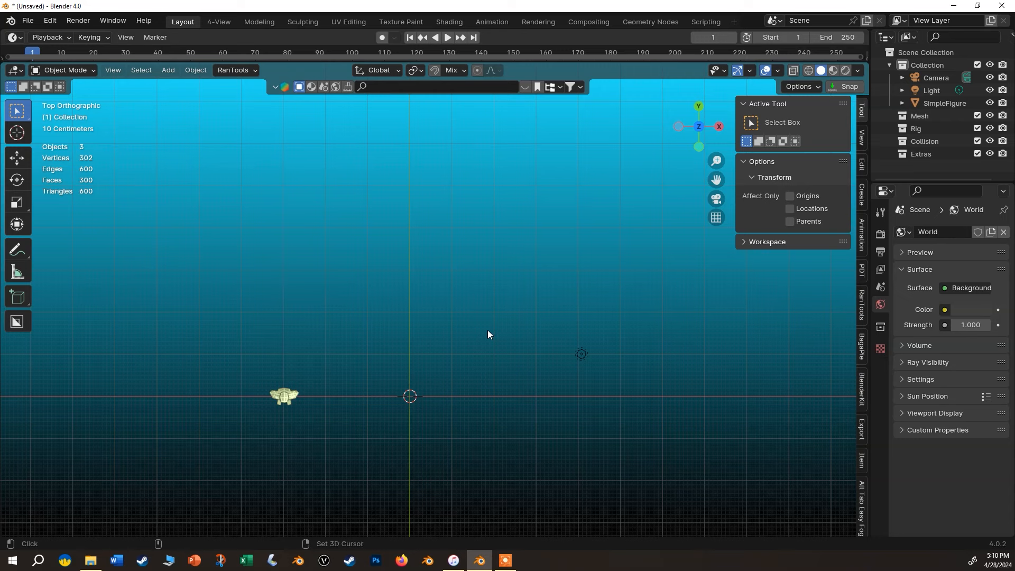
{"action": "key", "text": "shift+a"}
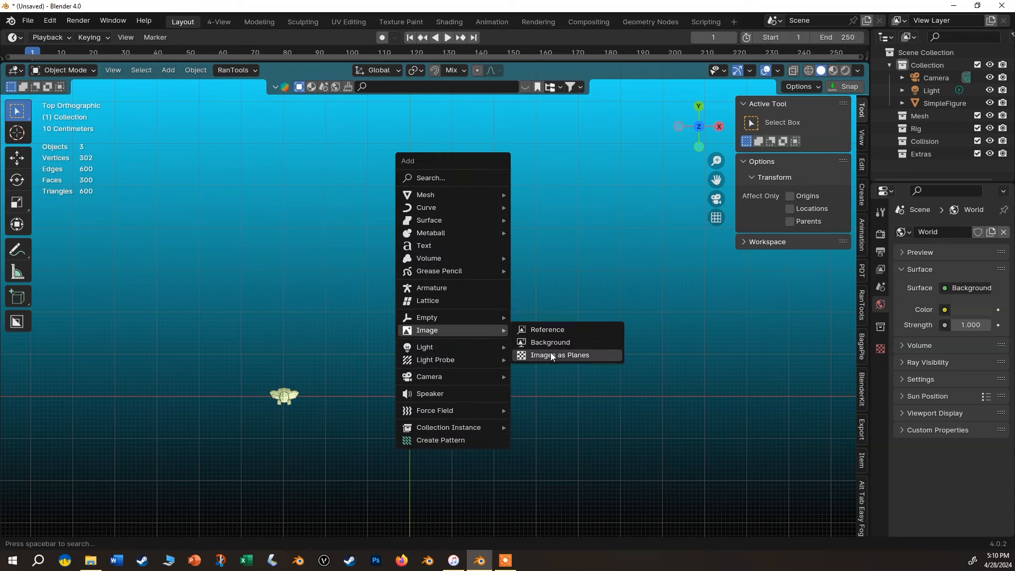
{"action": "left_click", "coordinate": [553, 329]}
{"action": "double_click", "coordinate": [606, 419]}
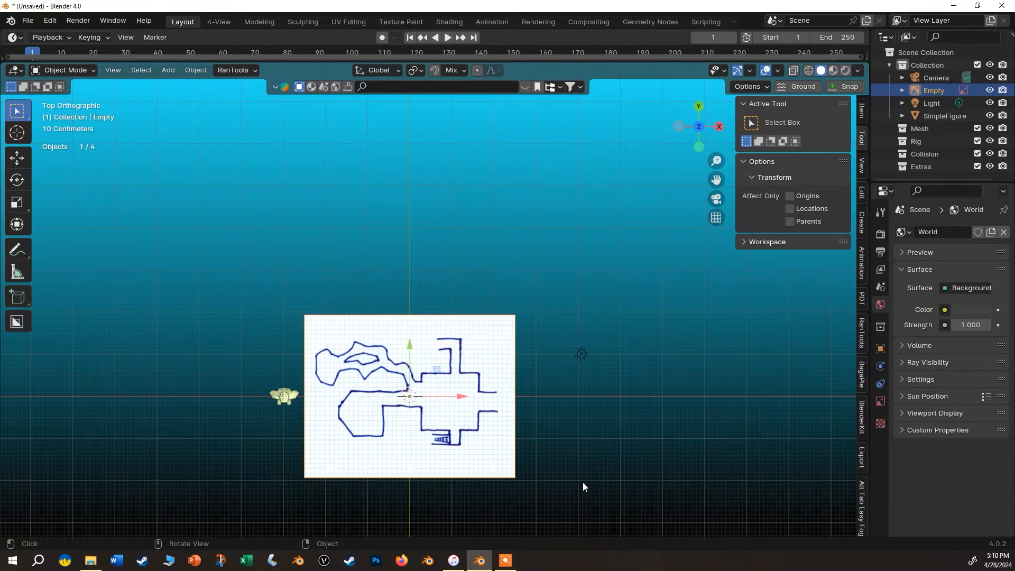
Scale the map reference image uniformly by a factor of 5
{"action": "key", "text": "s"}
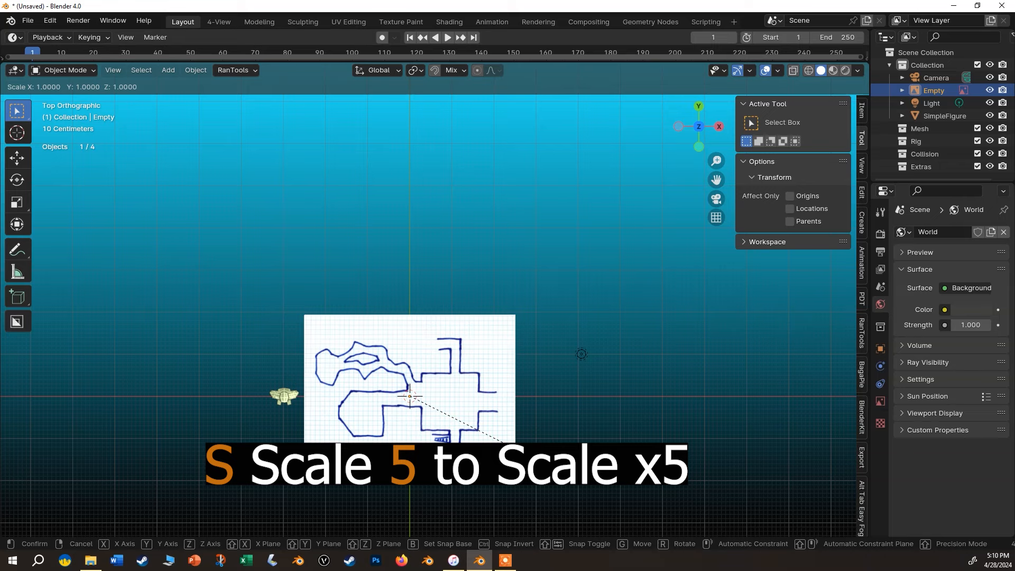
{"action": "key", "text": "5"}
{"action": "key", "text": "Return"}
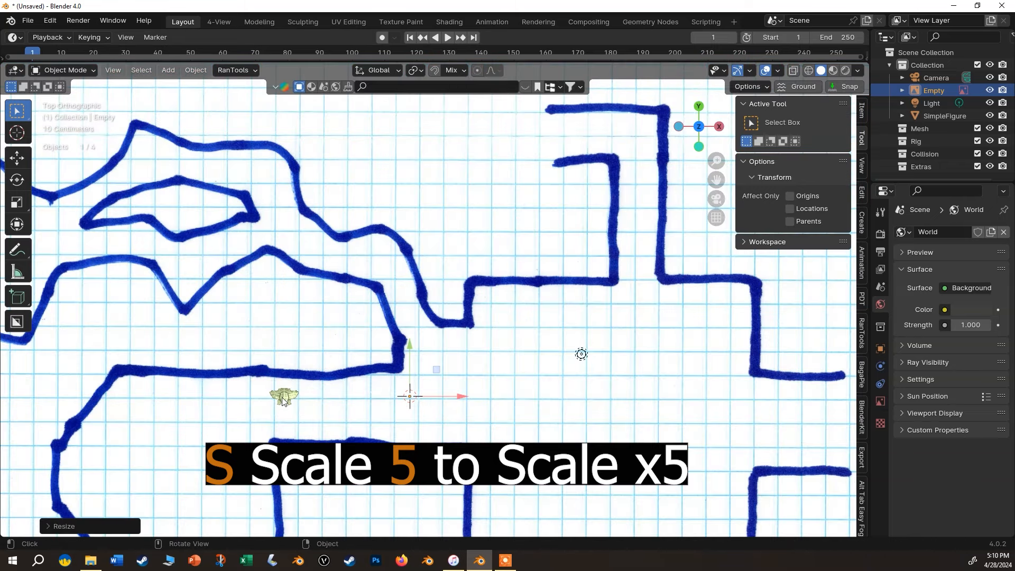
{"action": "scroll", "coordinate": [381, 386], "scroll_direction": "down", "scroll_amount": 5}
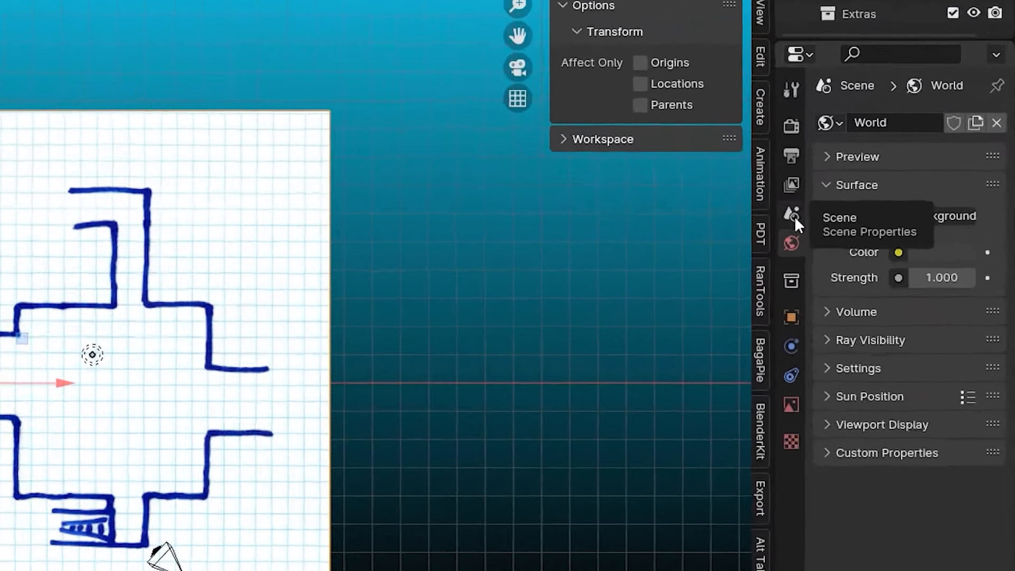
Check the available unit systems in the scene's unit settings
{"action": "left_click", "coordinate": [881, 287]}
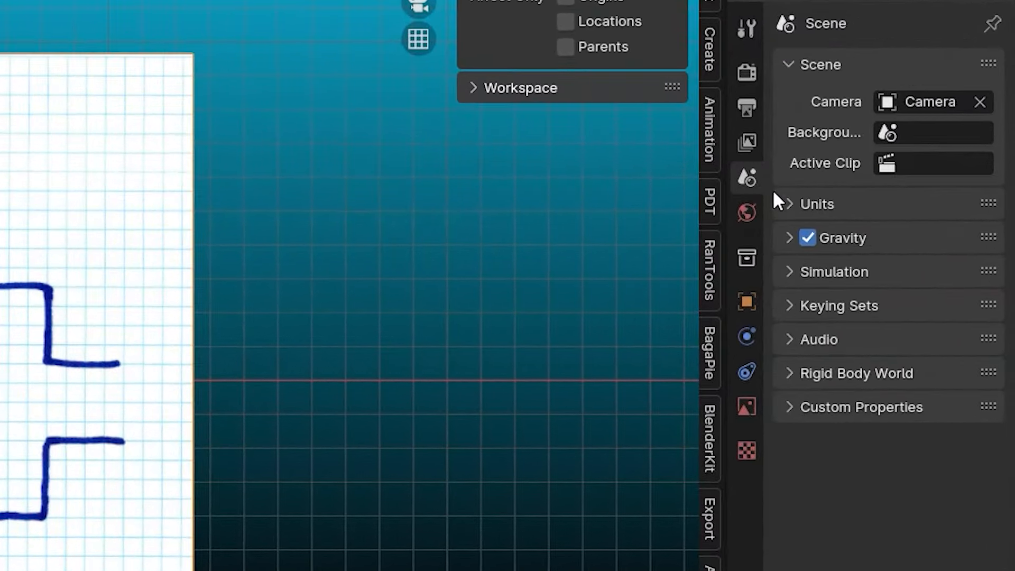
{"action": "left_click", "coordinate": [794, 201]}
{"action": "left_click", "coordinate": [953, 240]}
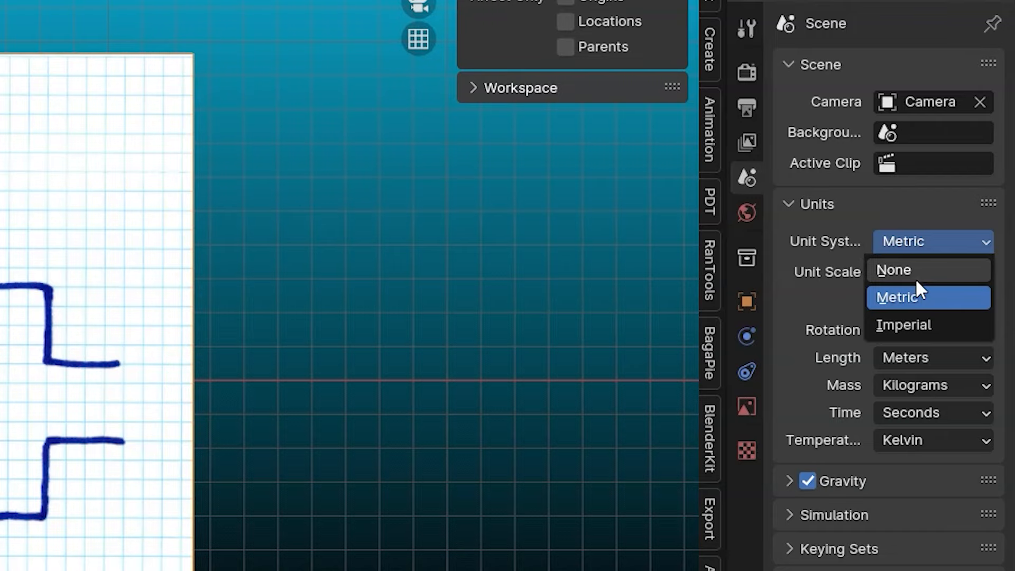
{"action": "left_click", "coordinate": [789, 206]}
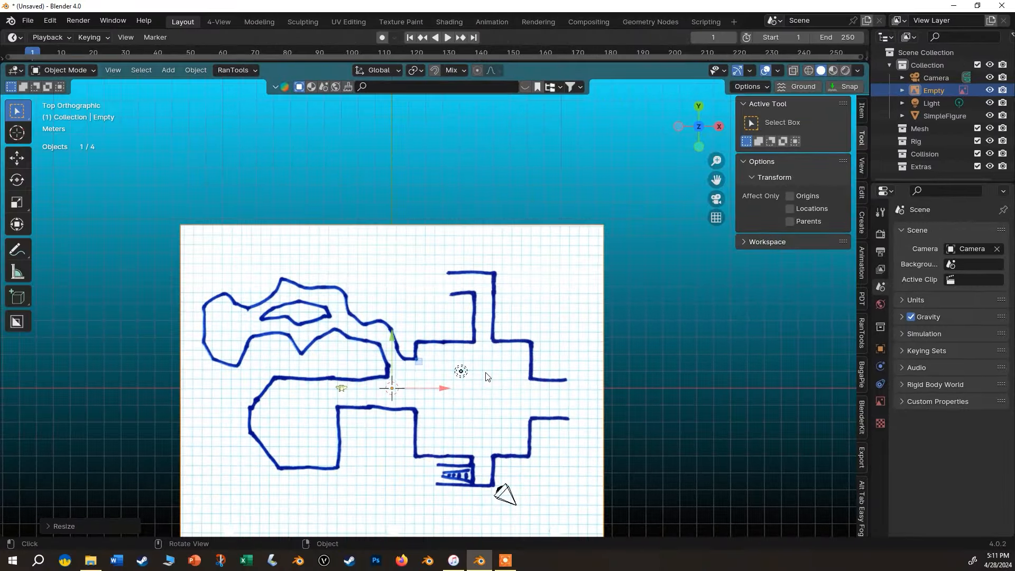
{"action": "scroll", "coordinate": [487, 375], "scroll_direction": "up", "scroll_amount": 1}
{"action": "scroll", "coordinate": [488, 374], "scroll_direction": "down", "scroll_amount": 2}
{"action": "scroll", "coordinate": [479, 394], "scroll_direction": "up", "scroll_amount": 1}
{"action": "scroll", "coordinate": [423, 369], "scroll_direction": "up", "scroll_amount": 1}
{"action": "scroll", "coordinate": [423, 368], "scroll_direction": "down", "scroll_amount": 1}
{"action": "scroll", "coordinate": [421, 368], "scroll_direction": "down", "scroll_amount": 1}
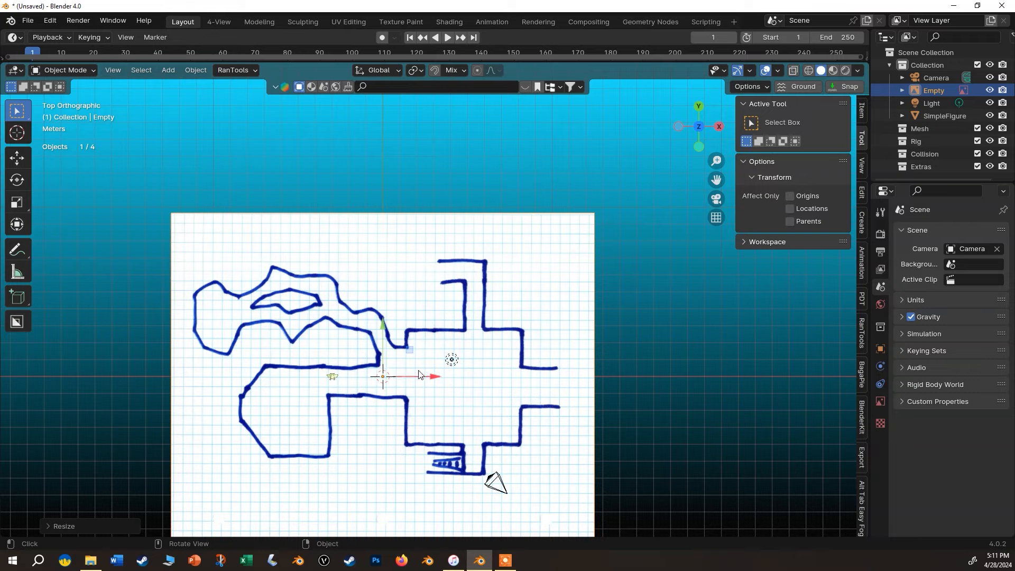
{"action": "scroll", "coordinate": [391, 373], "scroll_direction": "up", "scroll_amount": 1}
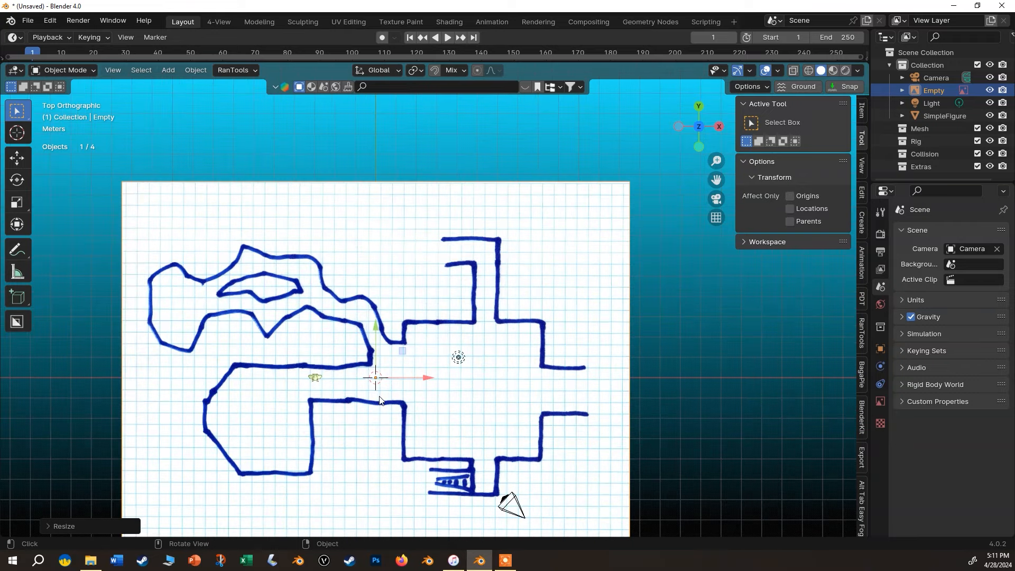
Add a plane mesh and move it into the short corridor on the east side of the map's large room
{"action": "key", "text": "shift+a"}
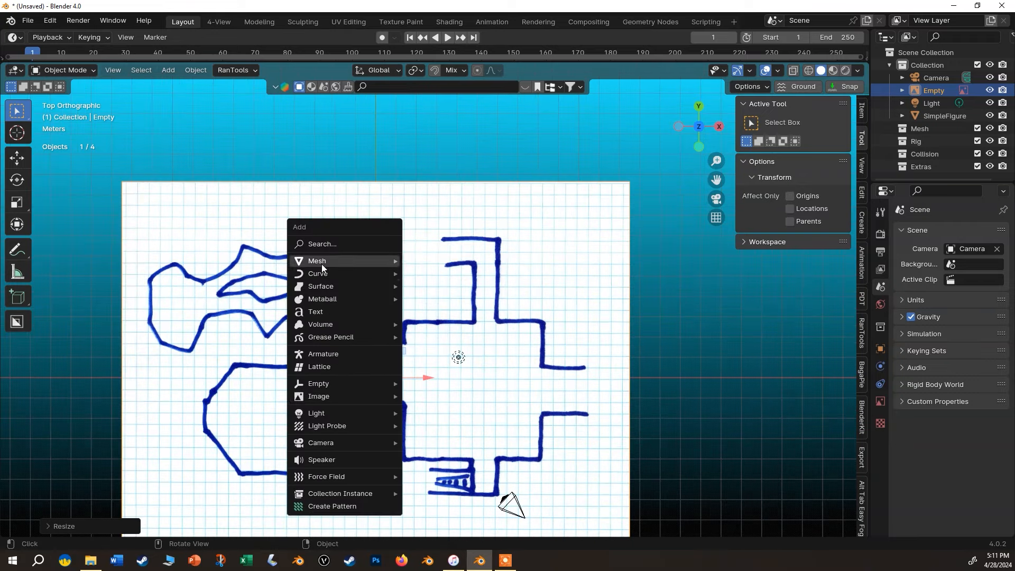
{"action": "mouse_move", "coordinate": [373, 261]}
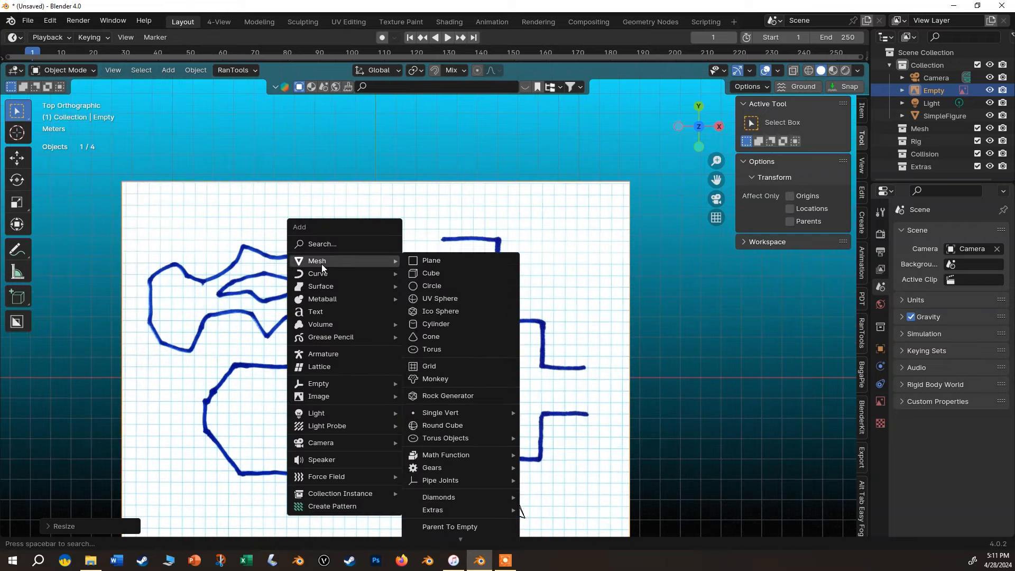
{"action": "left_click", "coordinate": [448, 261]}
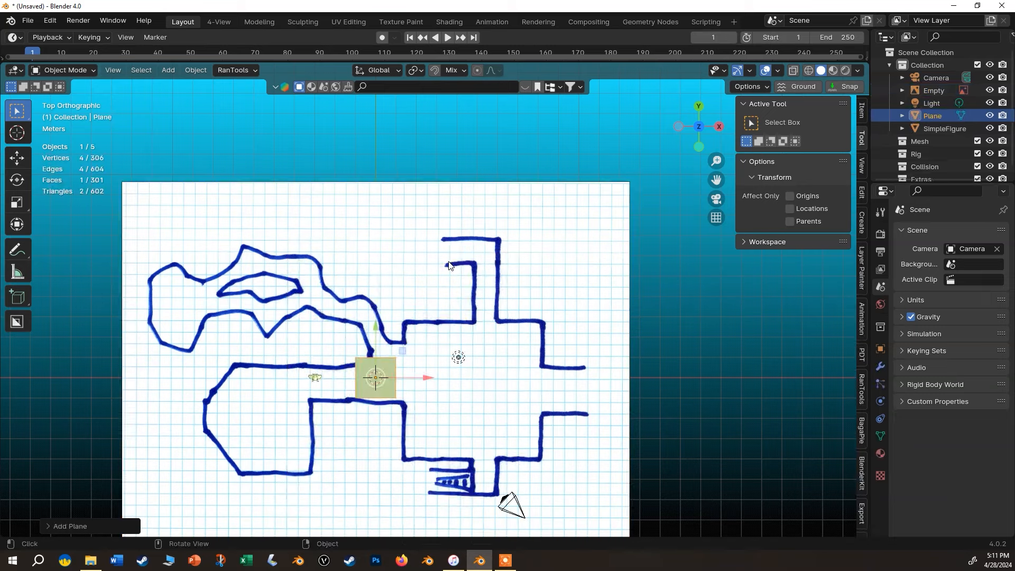
{"action": "left_click_drag", "start_coordinate": [425, 377], "coordinate": [605, 378]}
{"action": "left_click_drag", "start_coordinate": [563, 330], "coordinate": [564, 343]}
{"action": "left_click_drag", "start_coordinate": [608, 389], "coordinate": [617, 389]}
{"action": "left_click_drag", "start_coordinate": [560, 340], "coordinate": [562, 343]}
Scale the plane up to span the corridor's two walls and nudge it along X to align with the corridor
{"action": "scroll", "coordinate": [599, 426], "scroll_direction": "up", "scroll_amount": 2}
{"action": "scroll", "coordinate": [554, 370], "scroll_direction": "up", "scroll_amount": 4}
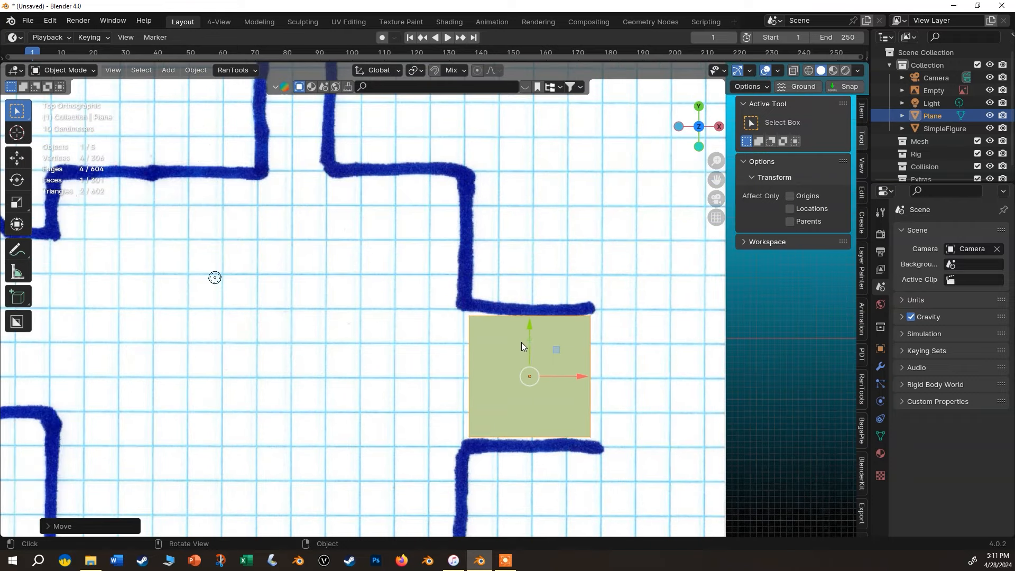
{"action": "key", "text": "s"}
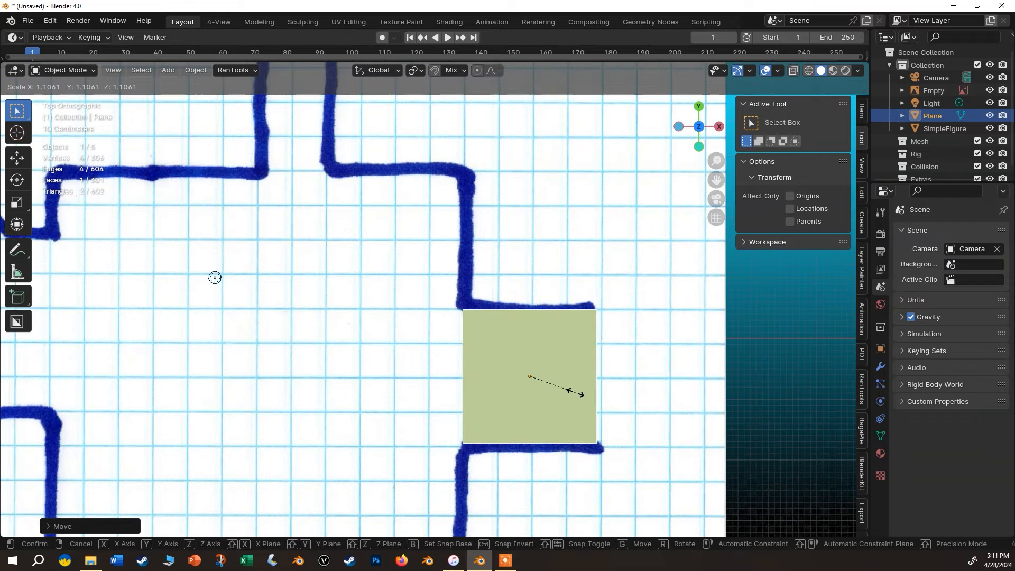
{"action": "left_click", "coordinate": [577, 393]}
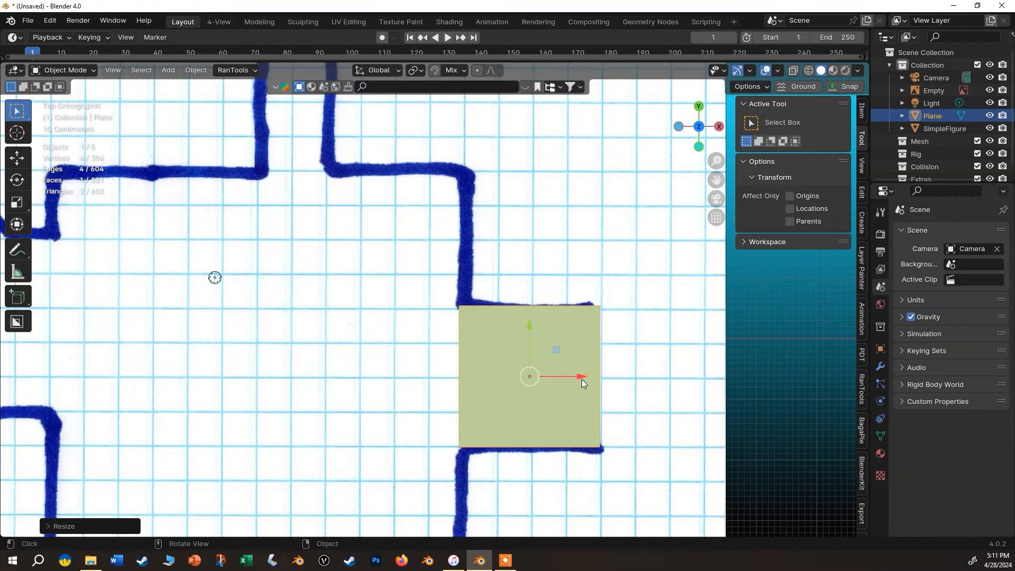
{"action": "left_click_drag", "start_coordinate": [581, 379], "coordinate": [578, 378]}
Examine the plane's fit in the corridor against the whole map, in perspective and from the top
{"action": "scroll", "coordinate": [503, 370], "scroll_direction": "down", "scroll_amount": 3}
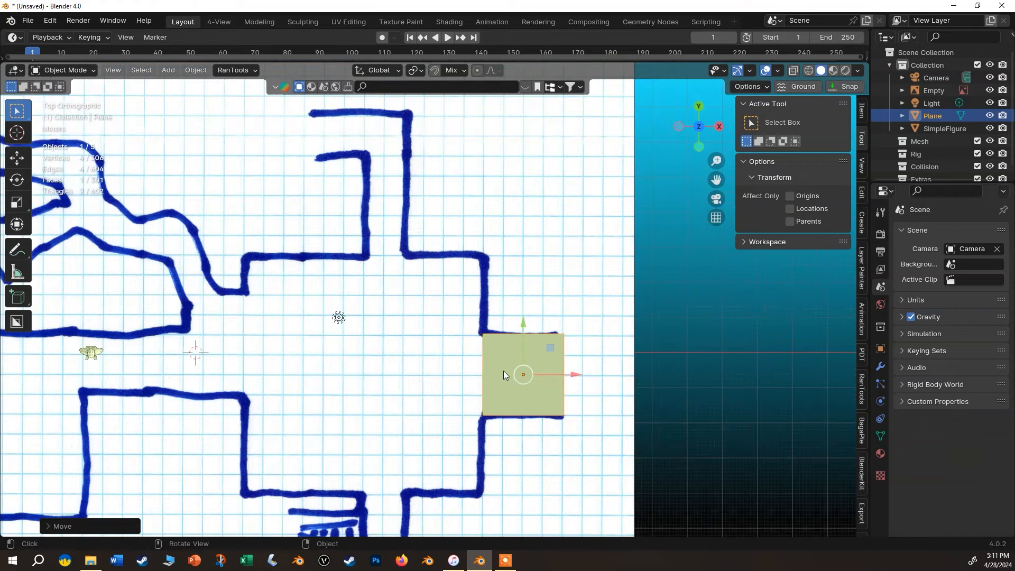
{"action": "scroll", "coordinate": [518, 370], "scroll_direction": "down", "scroll_amount": 3}
{"action": "scroll", "coordinate": [524, 368], "scroll_direction": "up", "scroll_amount": 2}
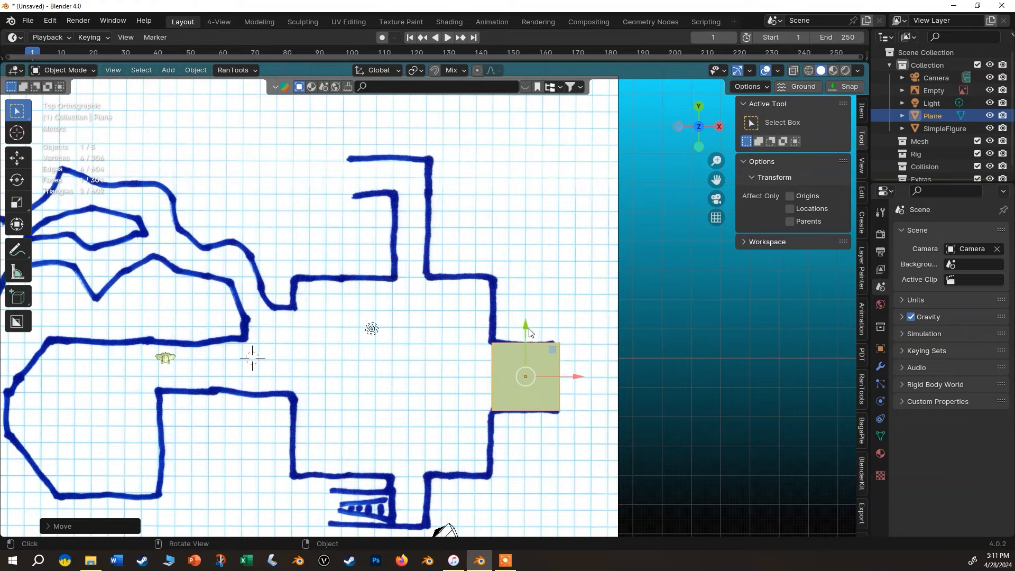
{"action": "middle_click_drag", "start_coordinate": [553, 461], "coordinate": [487, 253]}
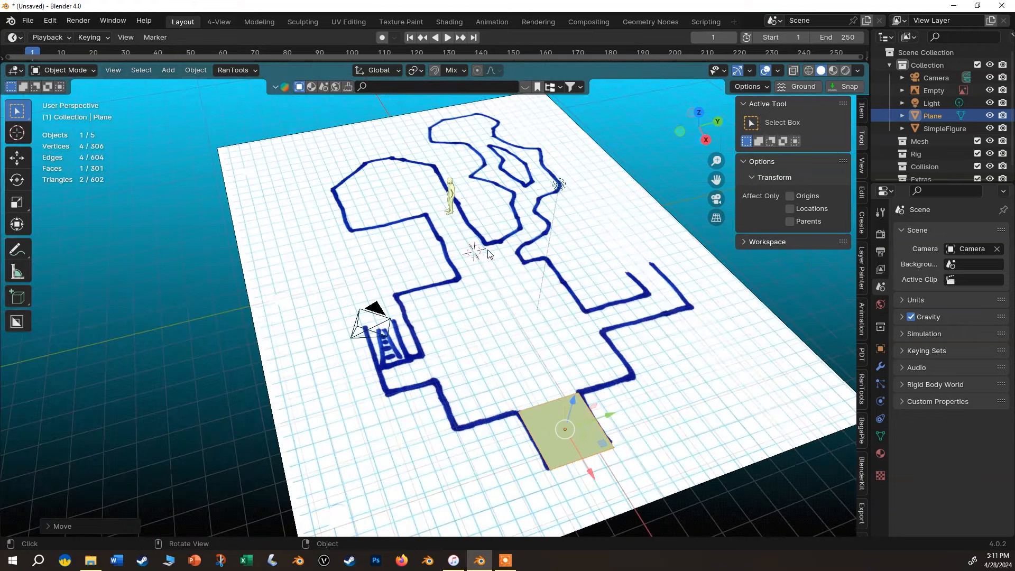
{"action": "scroll", "coordinate": [528, 317], "scroll_direction": "down", "scroll_amount": 2}
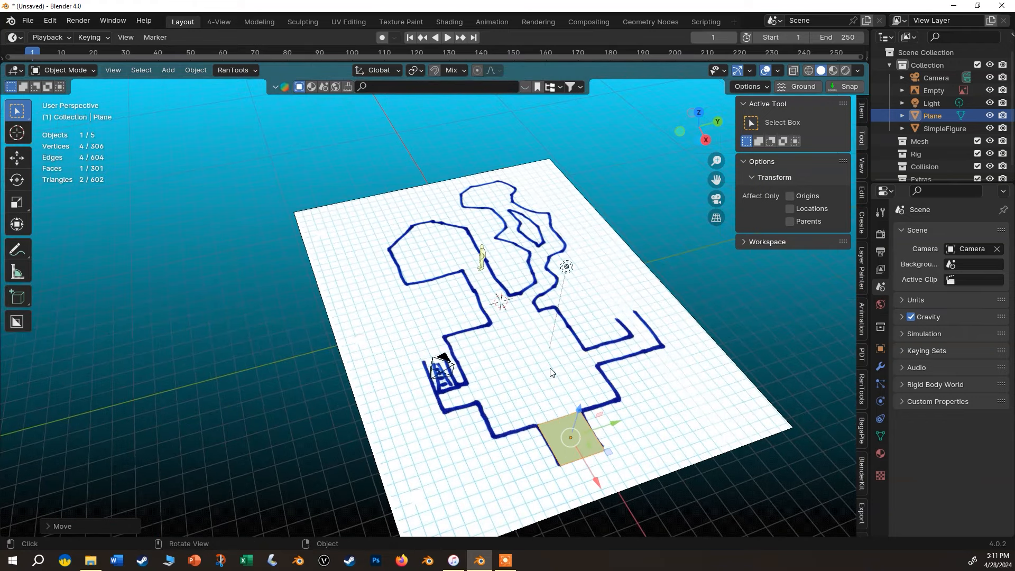
{"action": "key", "text": "KP_7"}
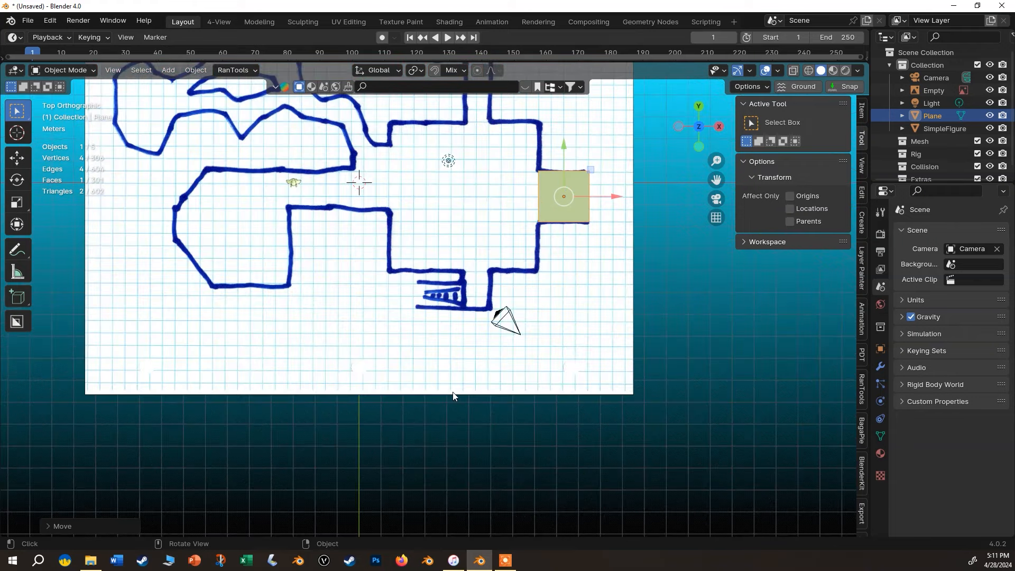
{"action": "scroll", "coordinate": [550, 192], "scroll_direction": "up", "scroll_amount": 3}
{"action": "middle_click_drag", "start_coordinate": [550, 191], "coordinate": [460, 389], "text": "shift"}
{"action": "scroll", "coordinate": [460, 389], "scroll_direction": "up", "scroll_amount": 3}
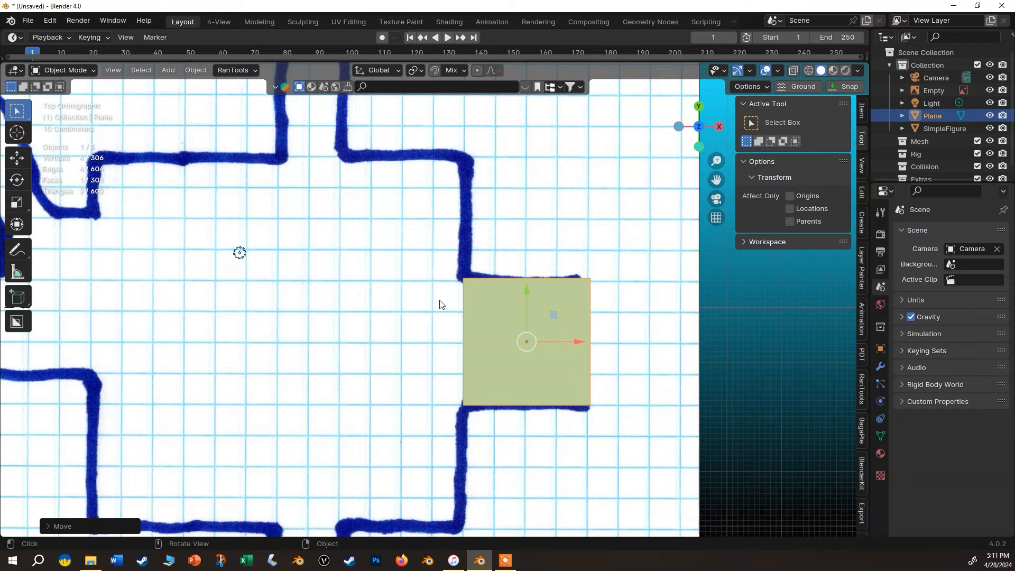
{"action": "scroll", "coordinate": [442, 304], "scroll_direction": "down", "scroll_amount": 2}
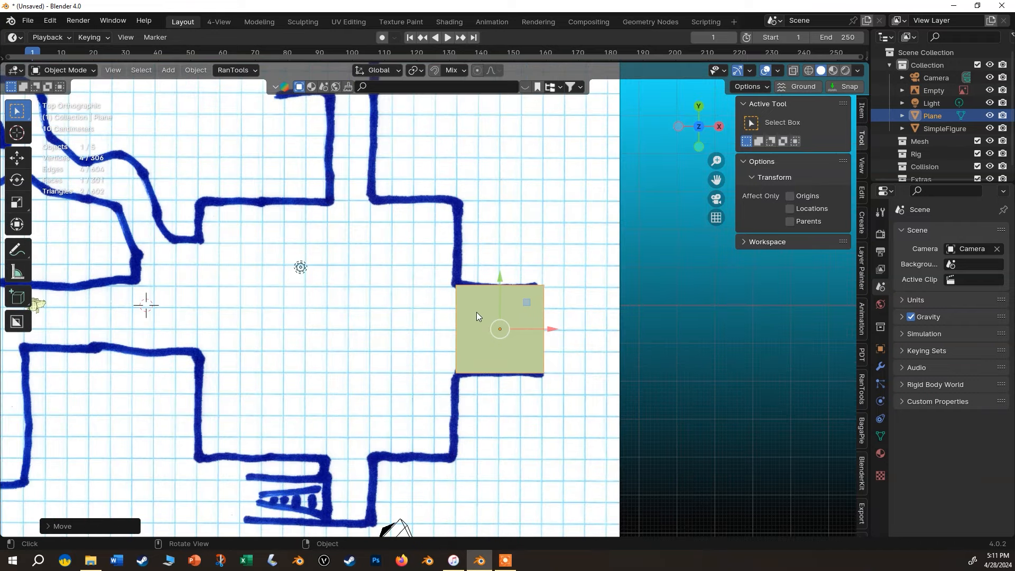
Shift the plane slightly east along X so it sits clear of the room's wall, and start editing its mesh
{"action": "left_click_drag", "start_coordinate": [550, 330], "coordinate": [572, 328]}
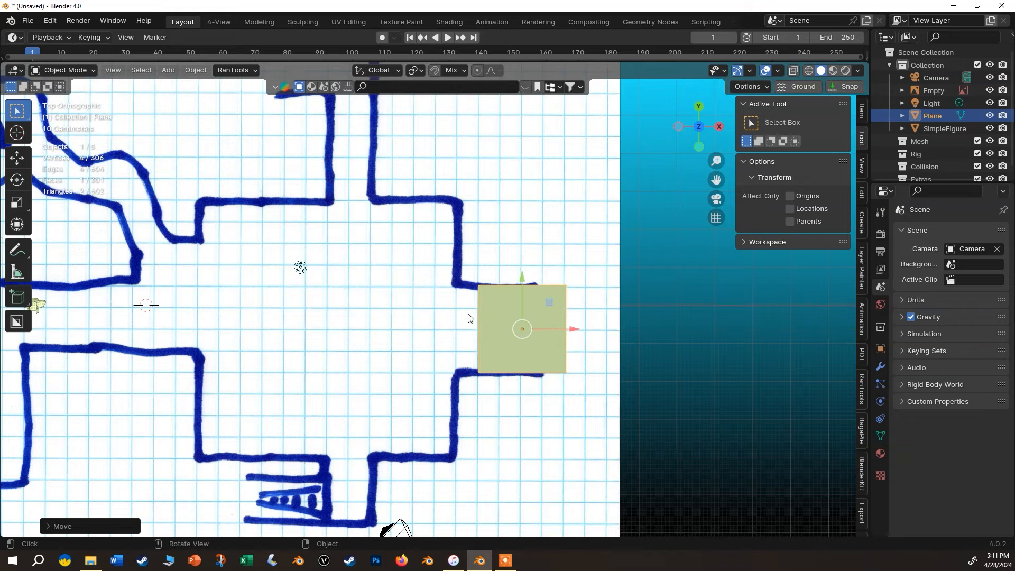
{"action": "key", "text": "Tab"}
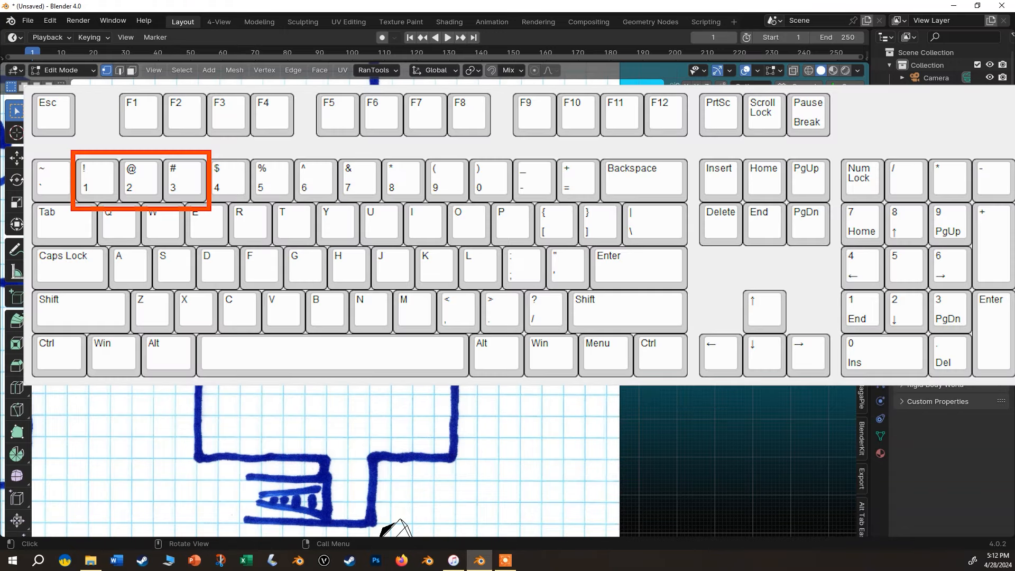
{"action": "key", "text": "2"}
{"action": "key", "text": "3"}
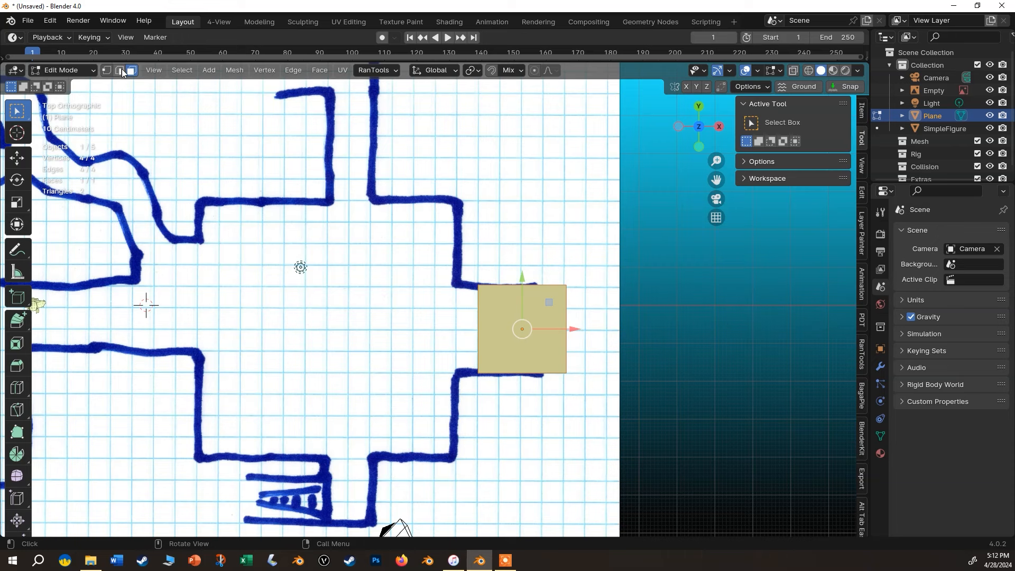
Extrude the plane's west edge along X to where the corridor opens into the large room
{"action": "left_click", "coordinate": [118, 71]}
{"action": "left_click", "coordinate": [479, 330]}
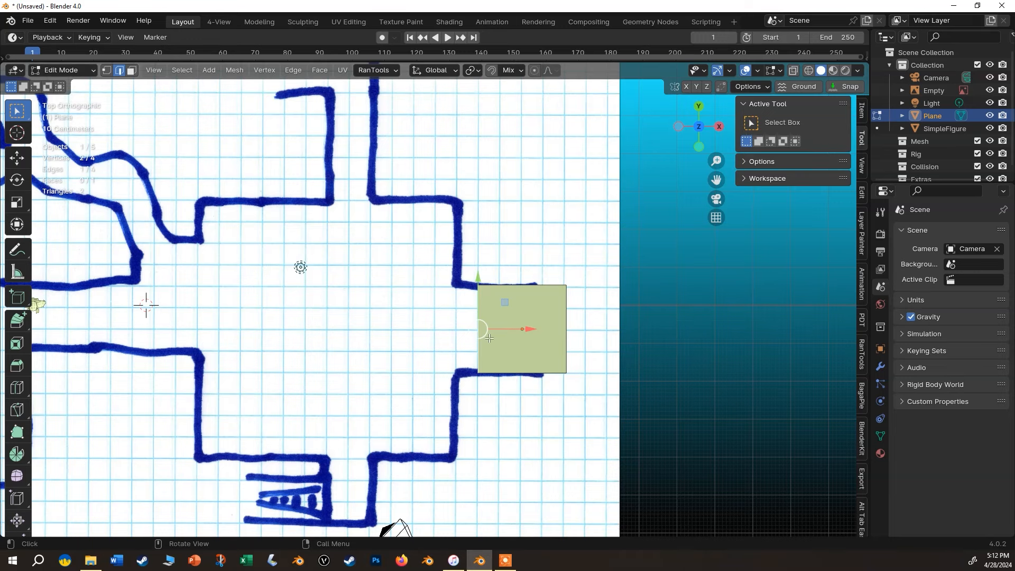
{"action": "scroll", "coordinate": [505, 316], "scroll_direction": "up", "scroll_amount": 2}
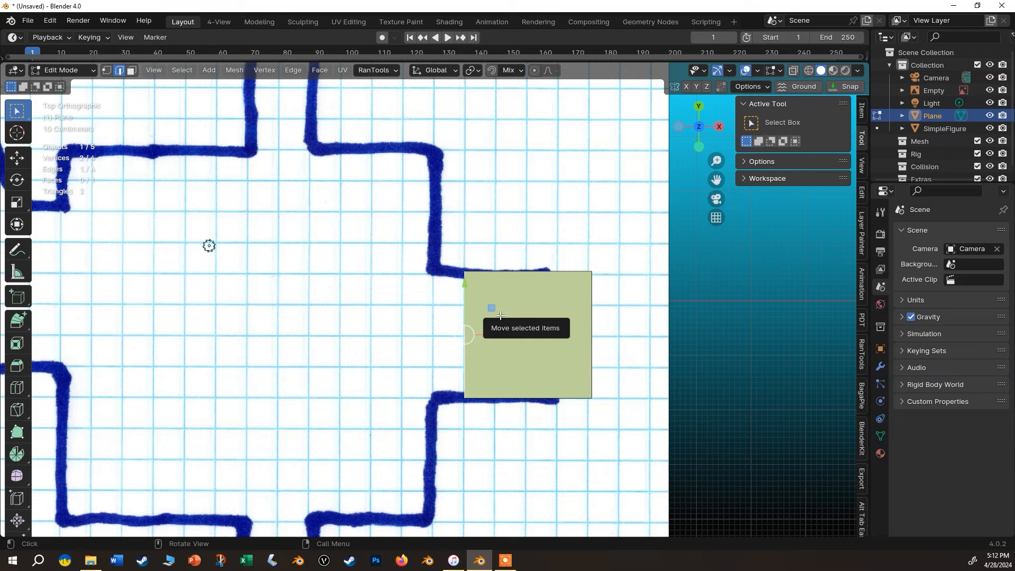
{"action": "key", "text": "e"}
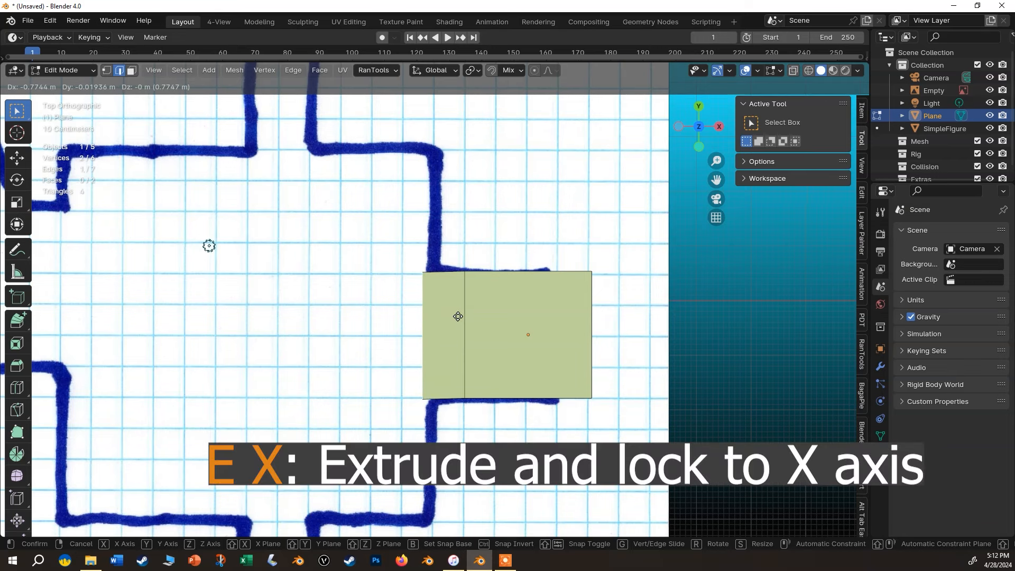
{"action": "key", "text": "x"}
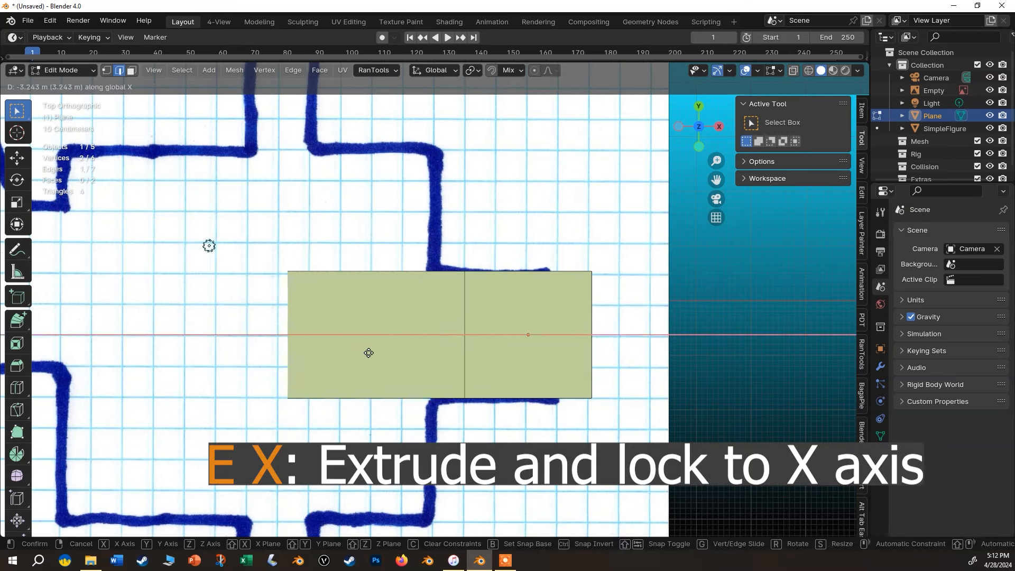
{"action": "left_click", "coordinate": [466, 333]}
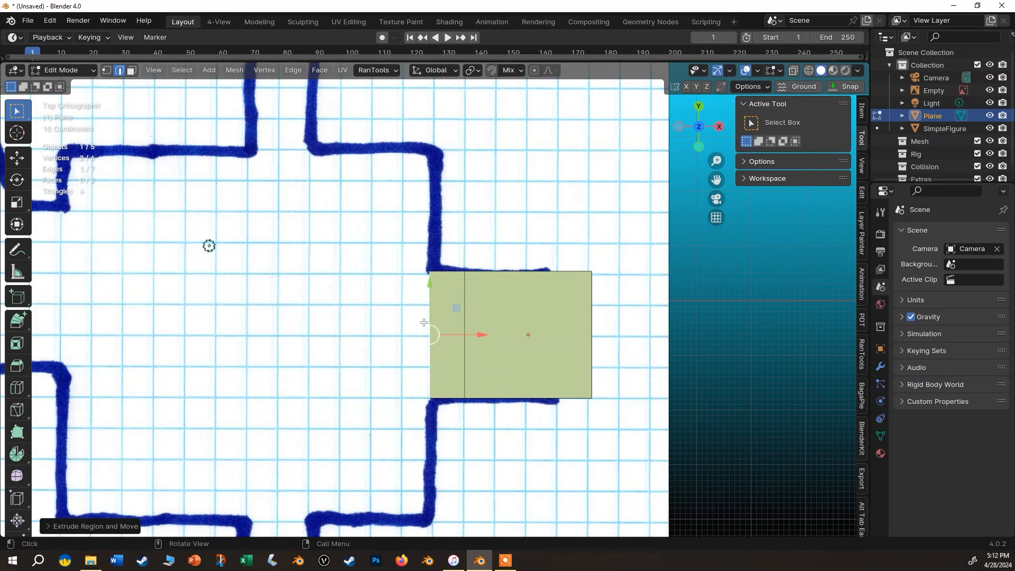
Try face selection on the narrow and the wide corridor faces in turn
{"action": "key", "text": "3"}
{"action": "left_click", "coordinate": [439, 311]}
{"action": "left_click", "coordinate": [558, 308]}
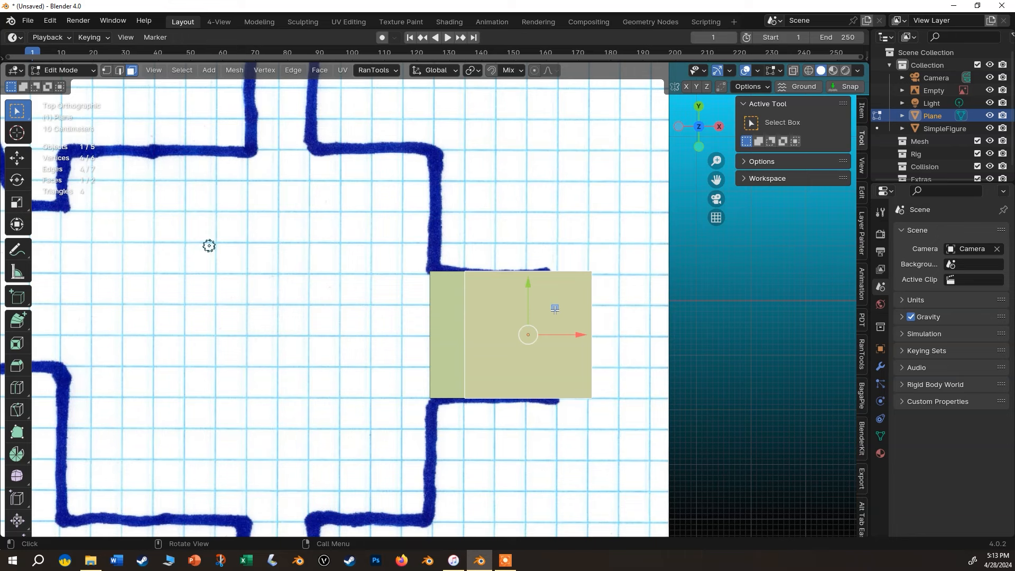
Try extruding the corridor's west edge along X across the room and moving the new face's north edge to the north wall
{"action": "key", "text": "2"}
{"action": "left_click", "coordinate": [428, 307]}
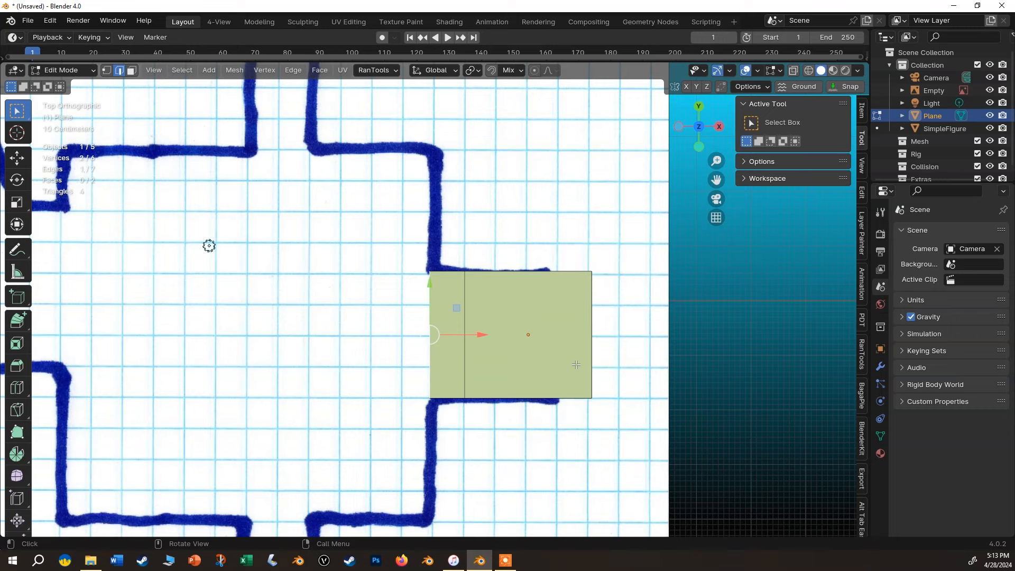
{"action": "key", "text": "e"}
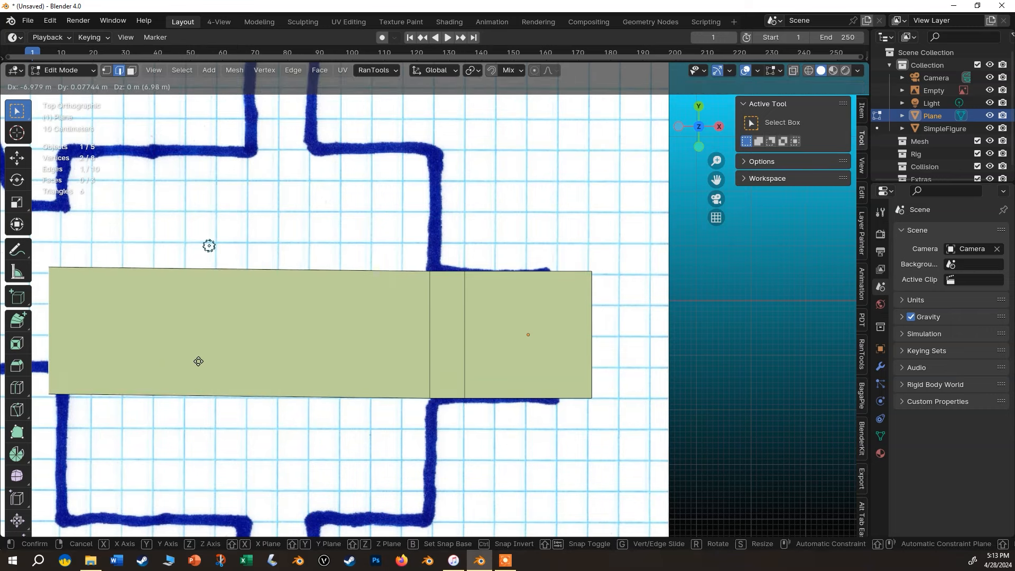
{"action": "key", "text": "x"}
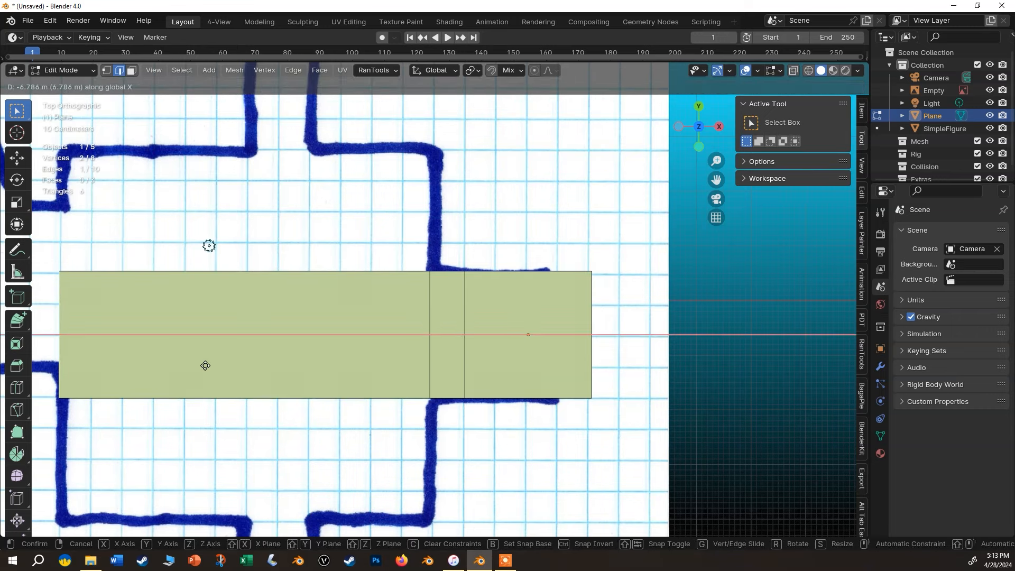
{"action": "left_click", "coordinate": [205, 362]}
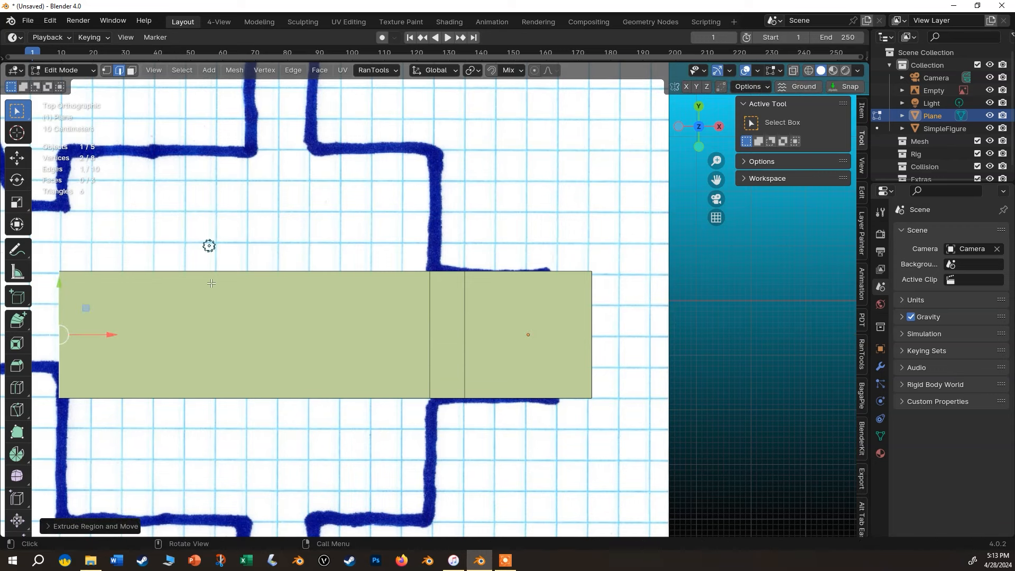
{"action": "left_click", "coordinate": [209, 273]}
{"action": "left_click_drag", "start_coordinate": [244, 218], "coordinate": [244, 101]}
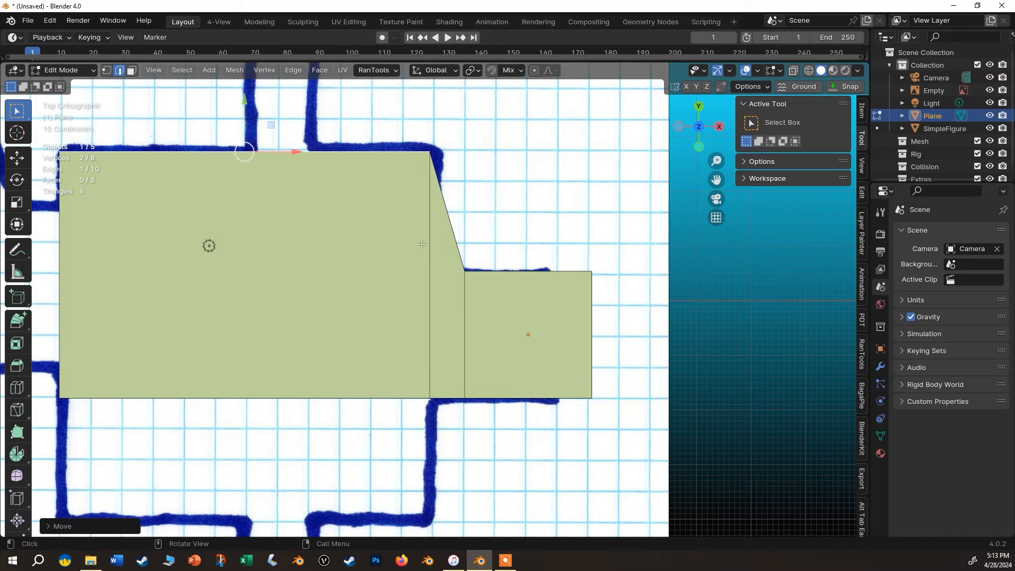
Undo the north edge move and the extrusion across the room
{"action": "key", "text": "ctrl+z"}
{"action": "key", "text": "ctrl+z"}
{"action": "key", "text": "ctrl+z"}
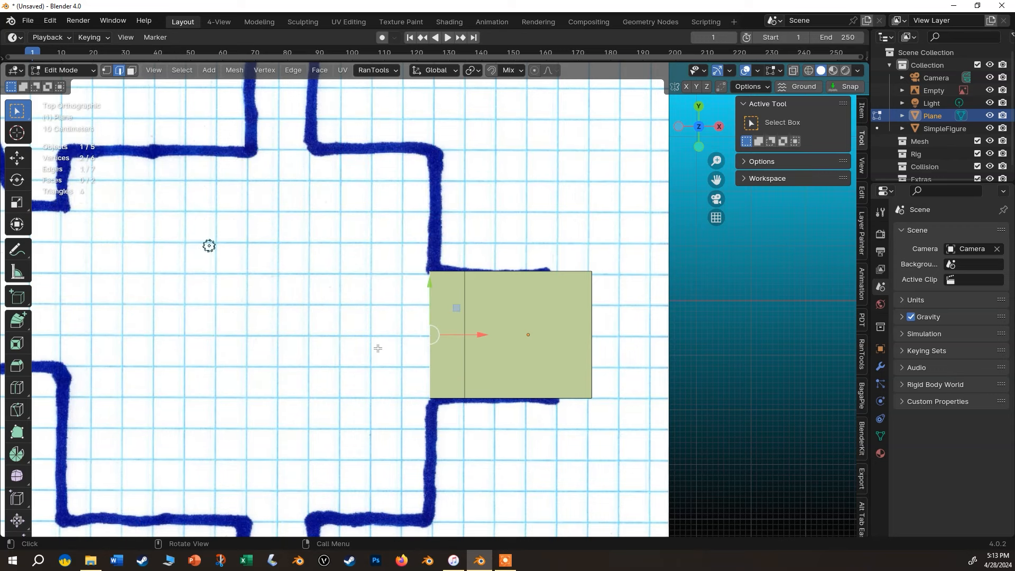
Extrude the corridor's west edge in place at zero distance, and extrude it again along X to the room's west wall
{"action": "key", "text": "e"}
{"action": "key", "text": "Return"}
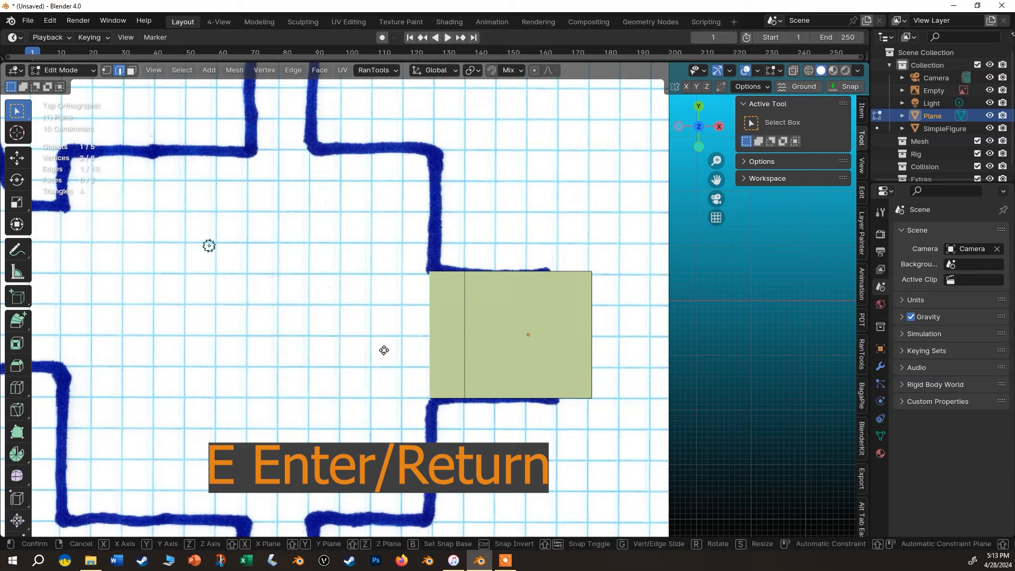
{"action": "key", "text": "e"}
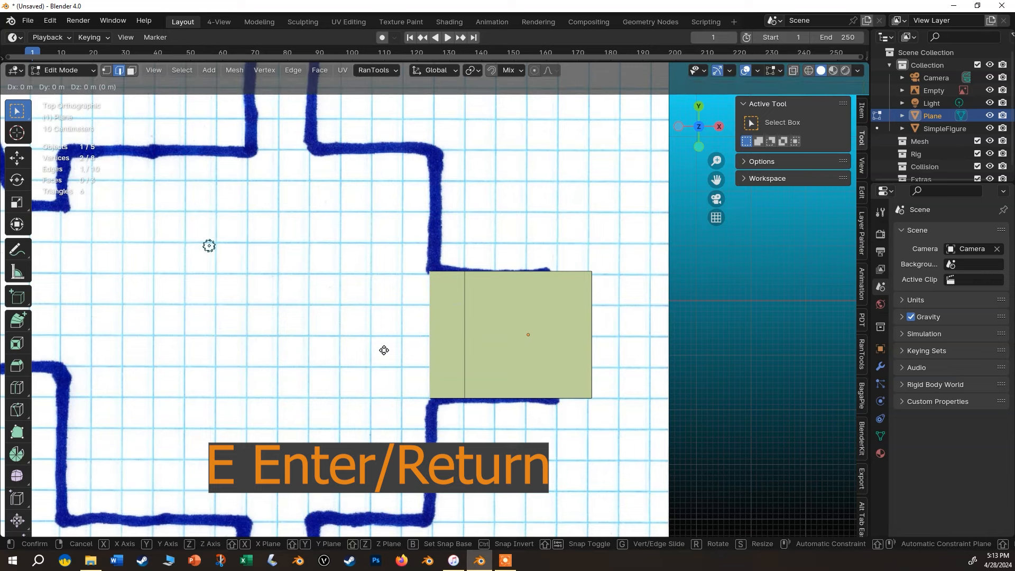
{"action": "key", "text": "Return"}
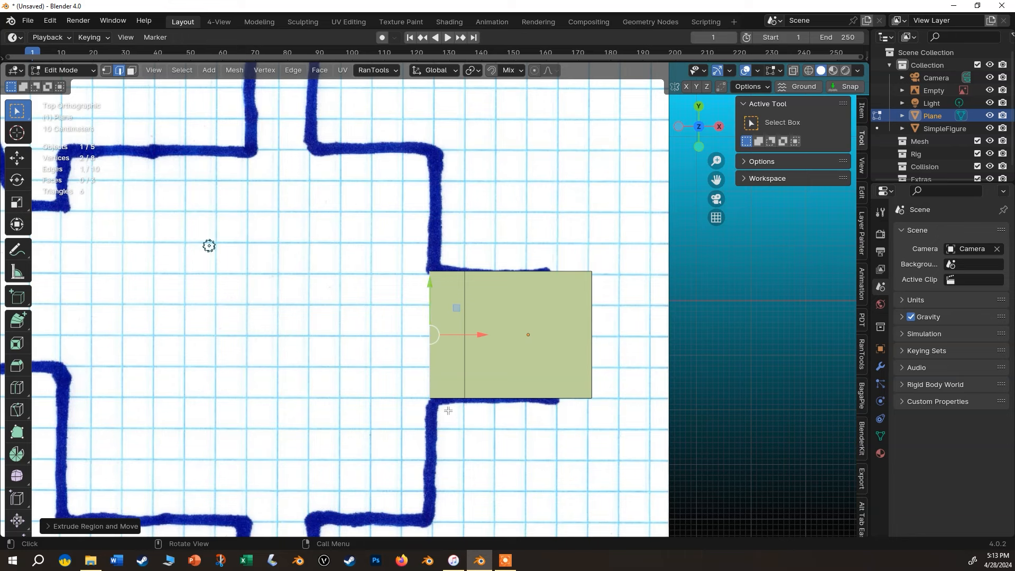
{"action": "key", "text": "e"}
{"action": "key", "text": "x"}
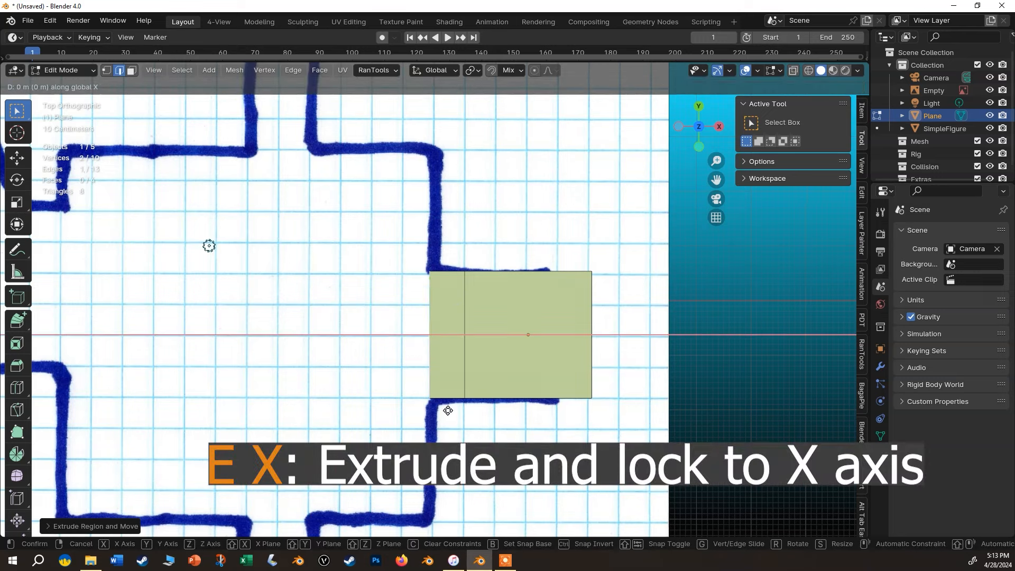
{"action": "left_click", "coordinate": [78, 441]}
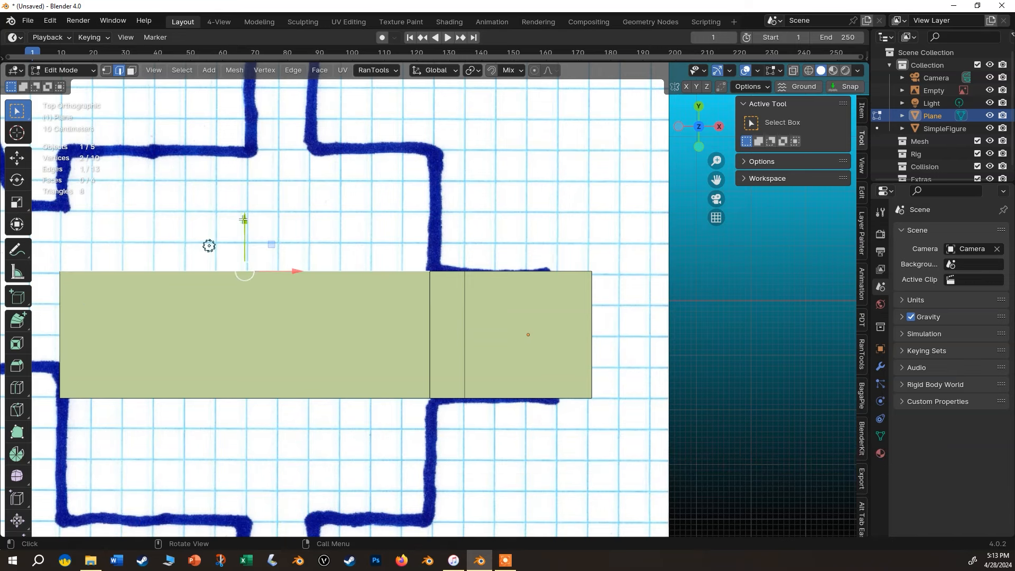
Move the room face's north edge along Y to the north wall and its south edge about 2.2 m to the south wall
{"action": "left_click_drag", "start_coordinate": [243, 217], "coordinate": [239, 95]}
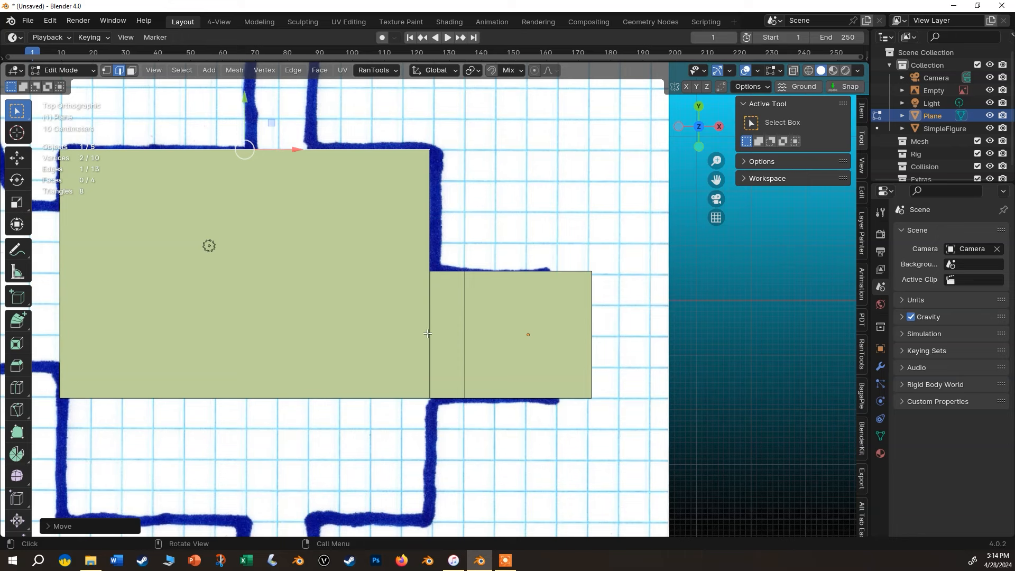
{"action": "left_click", "coordinate": [311, 397]}
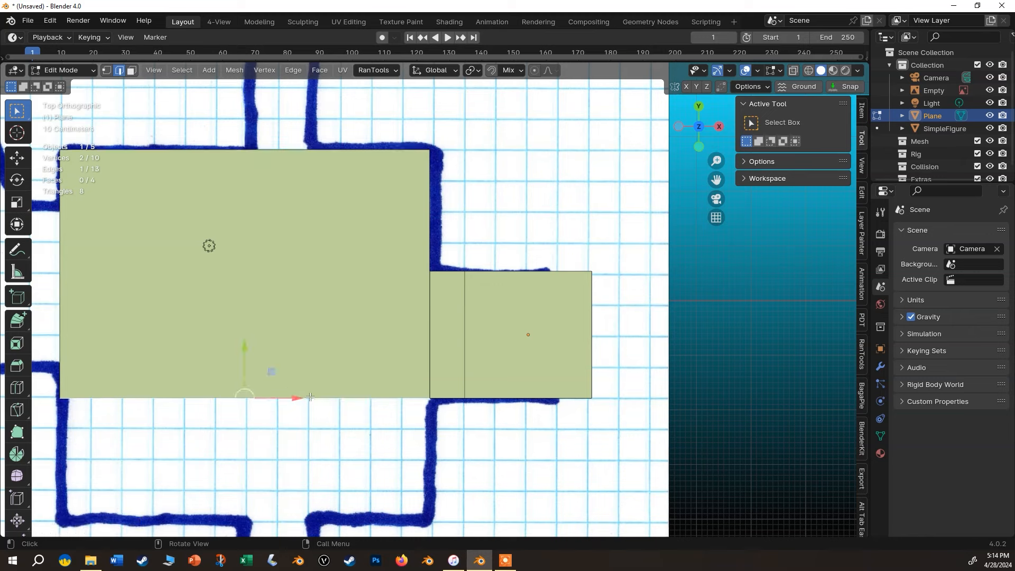
{"action": "left_click_drag", "start_coordinate": [246, 347], "coordinate": [269, 472]}
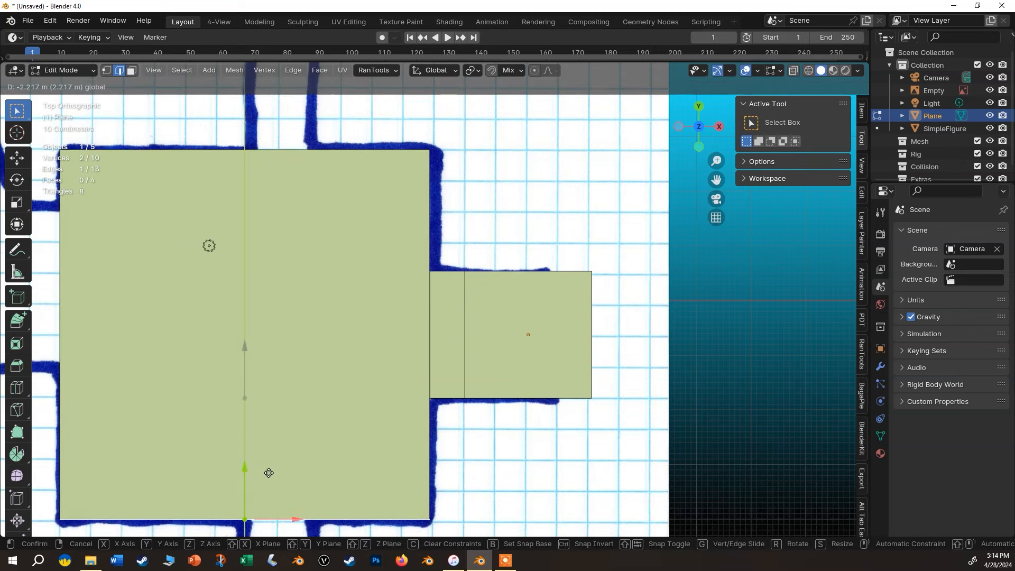
{"action": "left_click", "coordinate": [268, 472]}
Examine the traced room and corridor faces against the map in perspective from several distances
{"action": "scroll", "coordinate": [249, 458], "scroll_direction": "down", "scroll_amount": 3}
{"action": "middle_click_drag", "start_coordinate": [293, 402], "coordinate": [530, 313], "text": "shift"}
{"action": "key", "text": "KP_3"}
{"action": "scroll", "coordinate": [231, 292], "scroll_direction": "down", "scroll_amount": 2}
{"action": "scroll", "coordinate": [231, 292], "scroll_direction": "up", "scroll_amount": 1}
{"action": "middle_click_drag", "start_coordinate": [231, 292], "coordinate": [432, 307]}
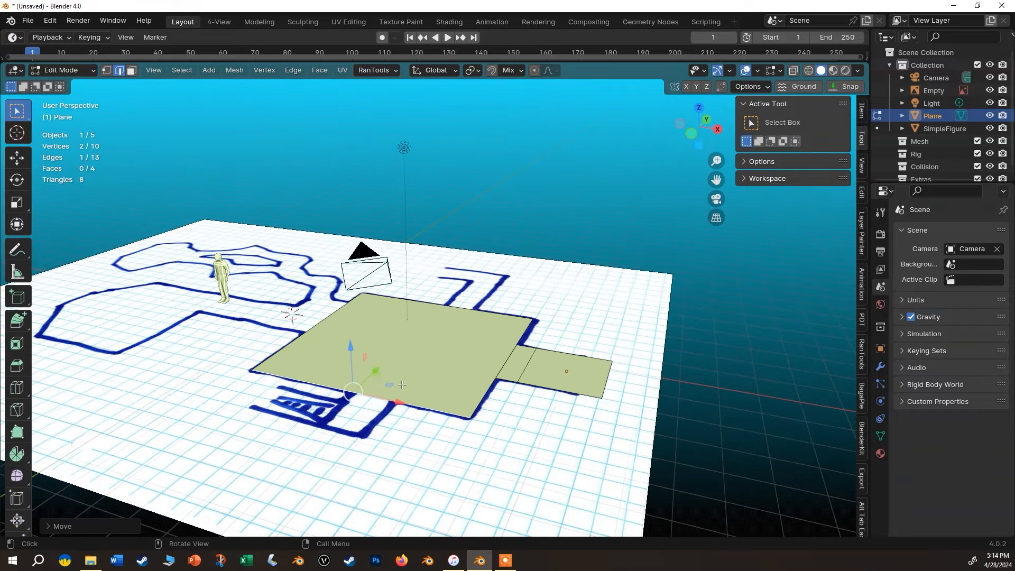
{"action": "scroll", "coordinate": [424, 342], "scroll_direction": "up", "scroll_amount": 2}
{"action": "scroll", "coordinate": [370, 368], "scroll_direction": "up", "scroll_amount": 2}
{"action": "scroll", "coordinate": [386, 368], "scroll_direction": "down", "scroll_amount": 1}
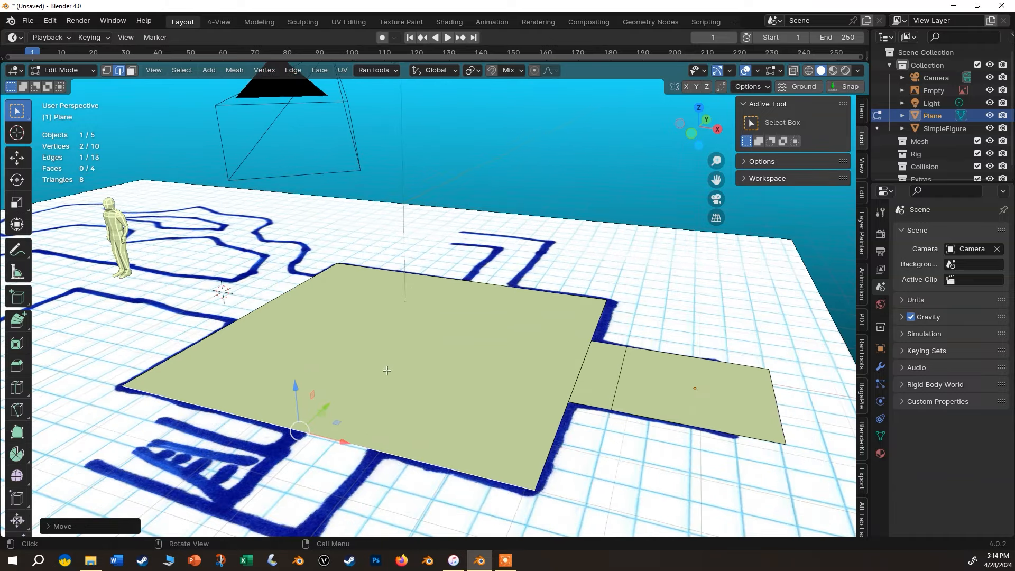
{"action": "scroll", "coordinate": [380, 411], "scroll_direction": "down", "scroll_amount": 2}
{"action": "middle_click_drag", "start_coordinate": [380, 411], "coordinate": [224, 329]}
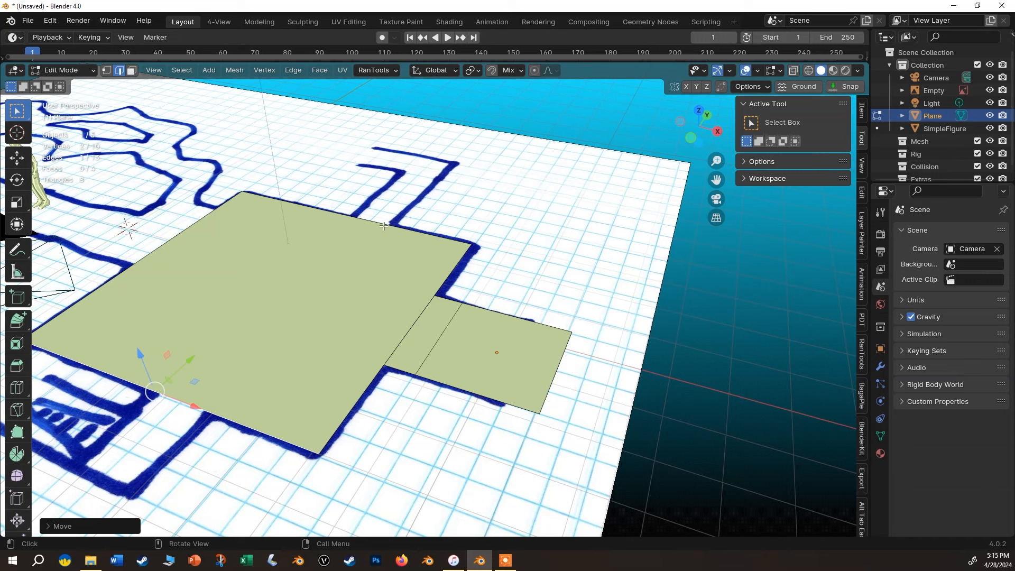
Add a centred north-south loop cut across the room face, in line with the north corridor's west wall
{"action": "key", "text": "ctrl+r"}
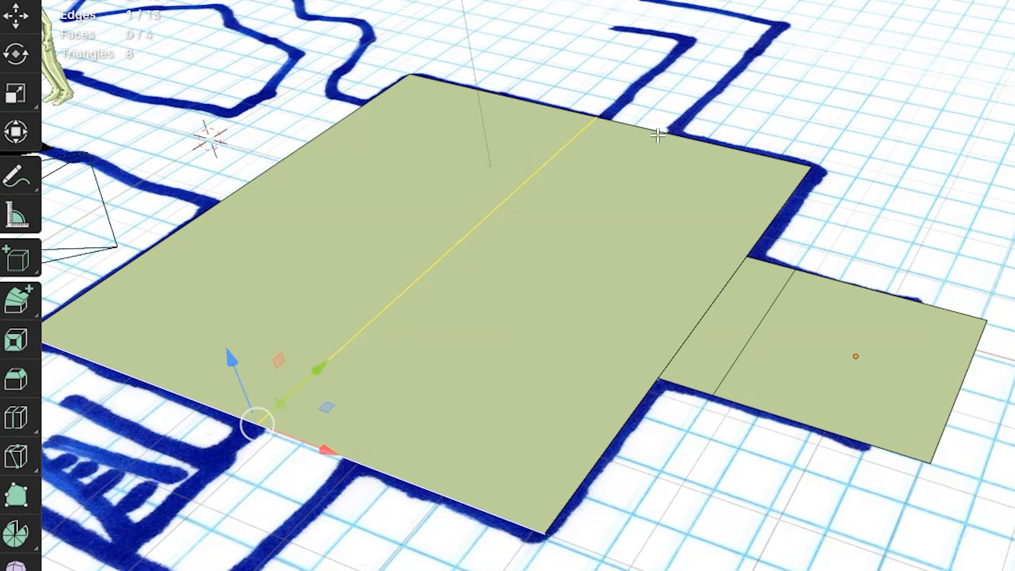
{"action": "left_click", "coordinate": [657, 136]}
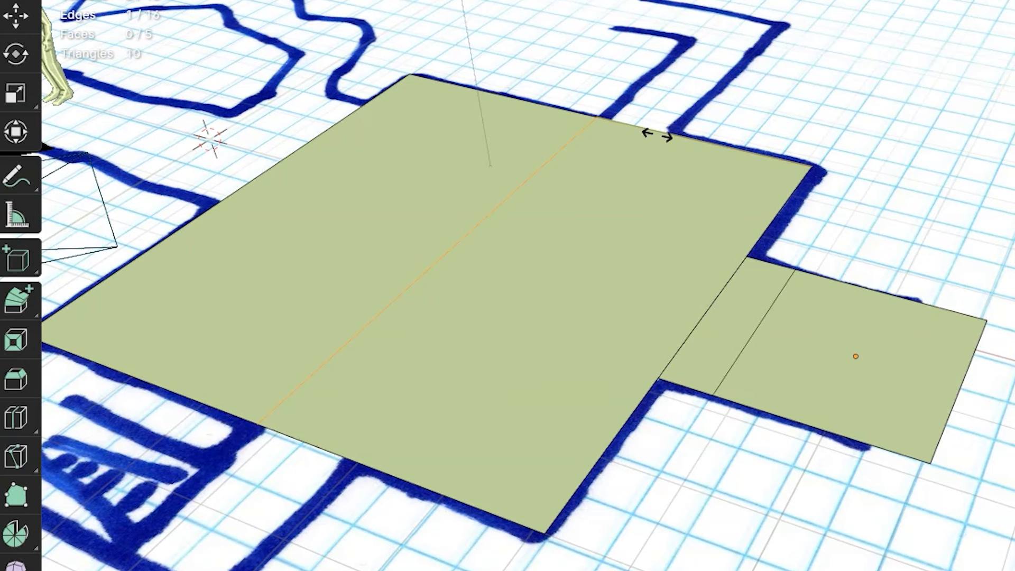
{"action": "left_click", "coordinate": [657, 136]}
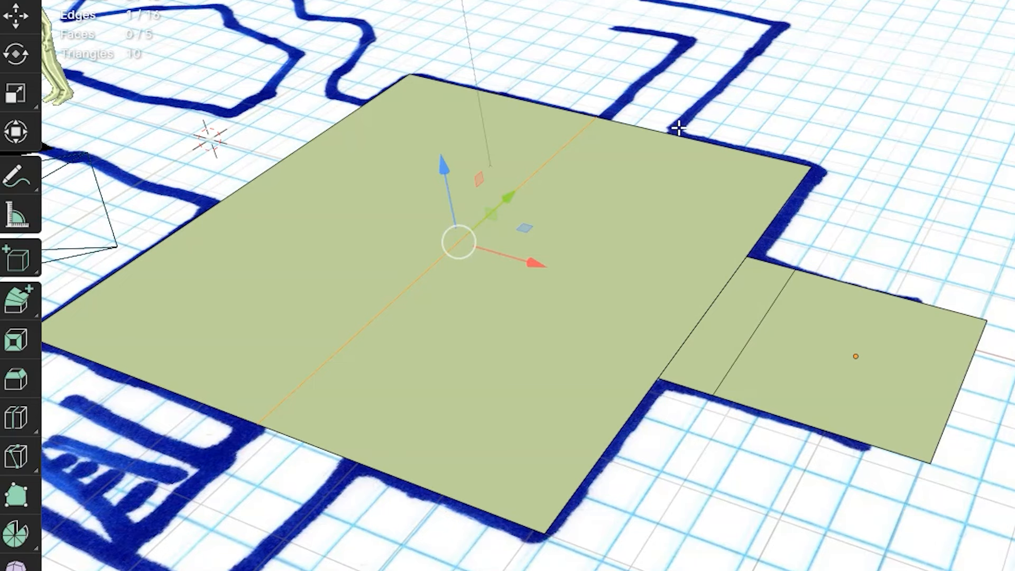
Try a second north-south loop cut in the middle of the room's east half and shift it west along X
{"action": "key", "text": "ctrl+r"}
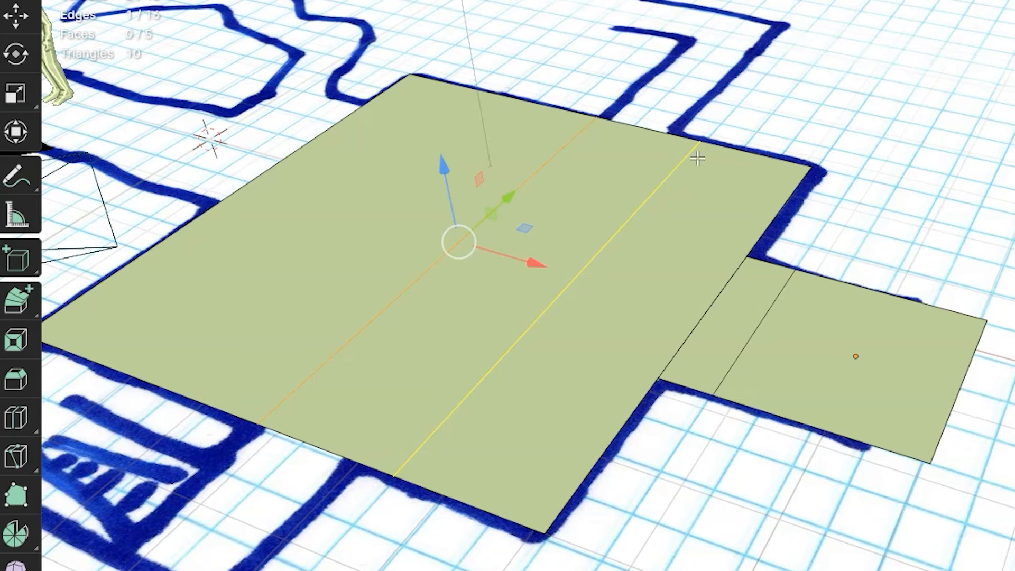
{"action": "left_click", "coordinate": [697, 159]}
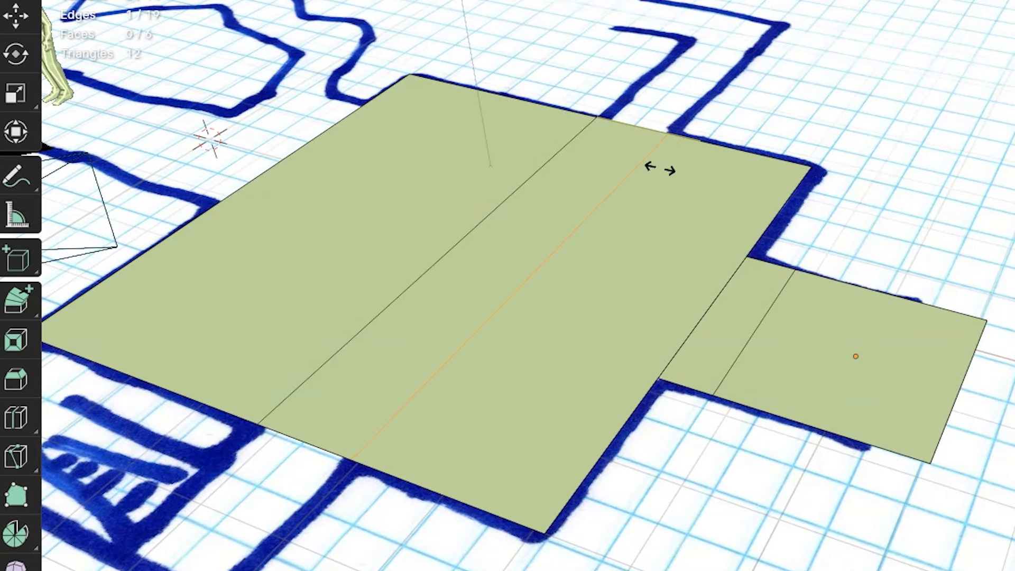
{"action": "left_click", "coordinate": [690, 191]}
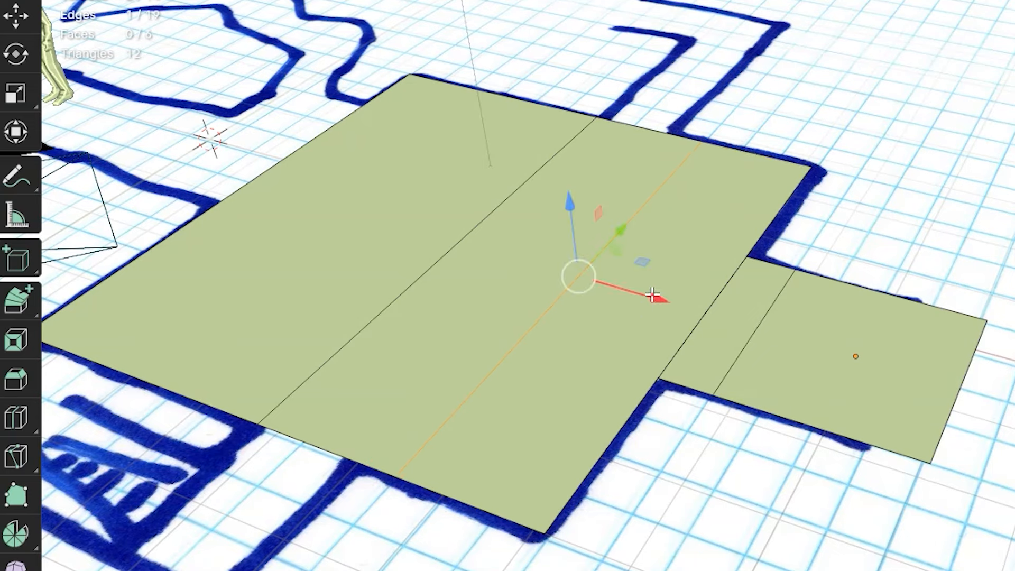
{"action": "left_click_drag", "start_coordinate": [655, 299], "coordinate": [613, 283]}
{"action": "key", "text": "ctrl+z"}
{"action": "key", "text": "ctrl+z"}
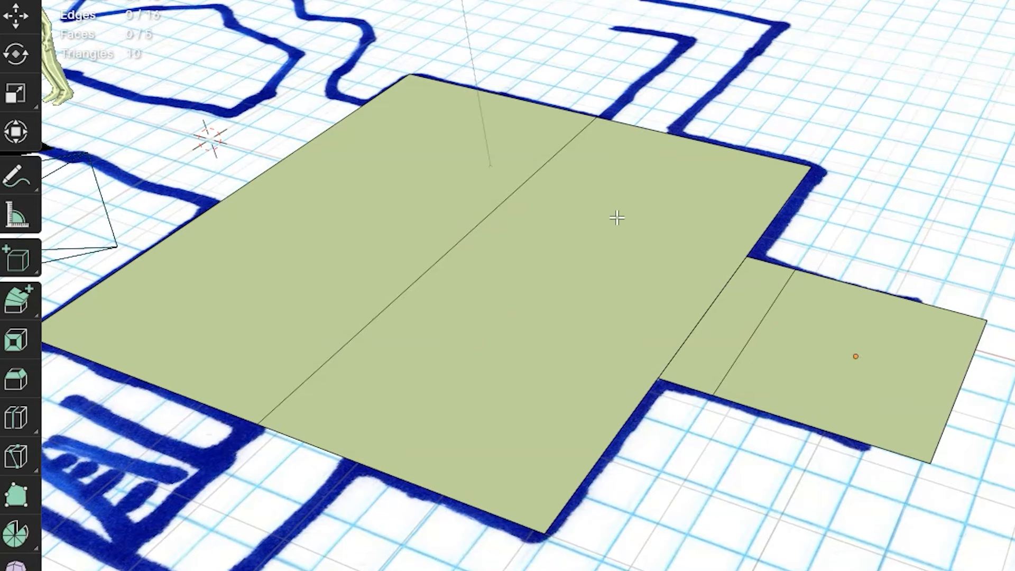
Add a second north-south loop cut in the room's east half, slid slightly toward the east wall
{"action": "left_click", "coordinate": [640, 153]}
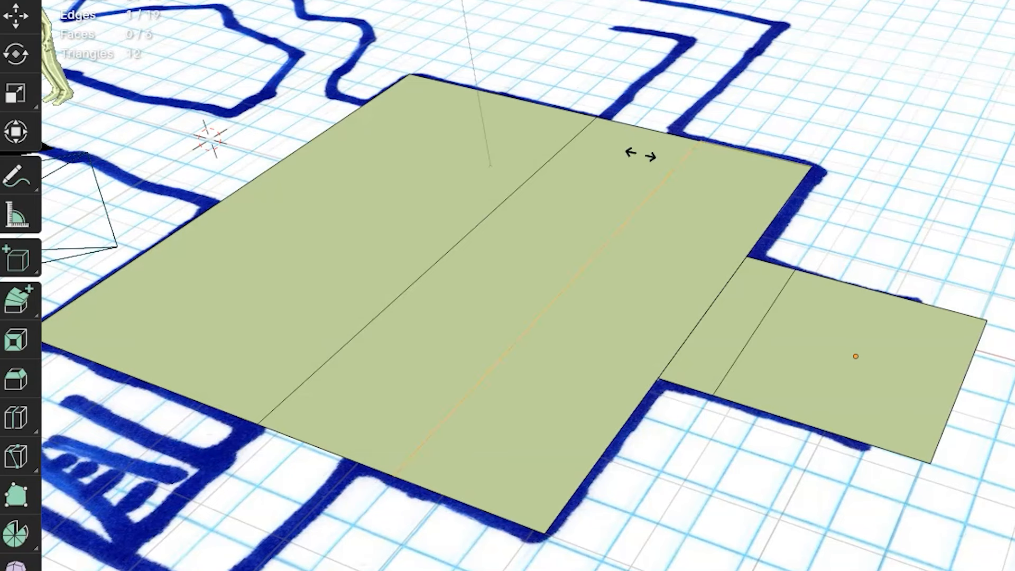
{"action": "left_click", "coordinate": [648, 195]}
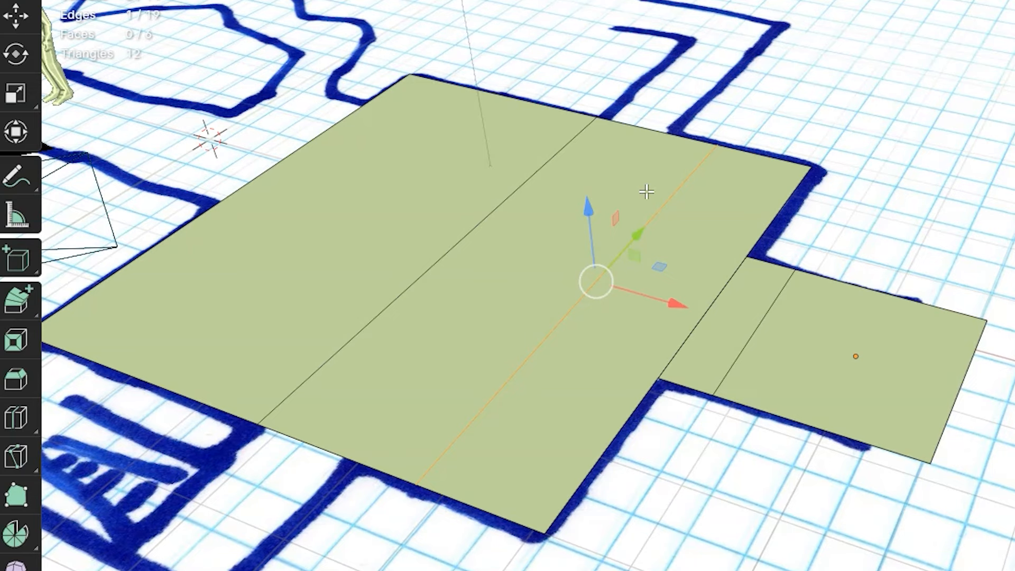
Slide the second north-south loop cut west across the room until it lines up with the north corridor's east wall
{"action": "key", "text": "g"}
{"action": "key", "text": "g"}
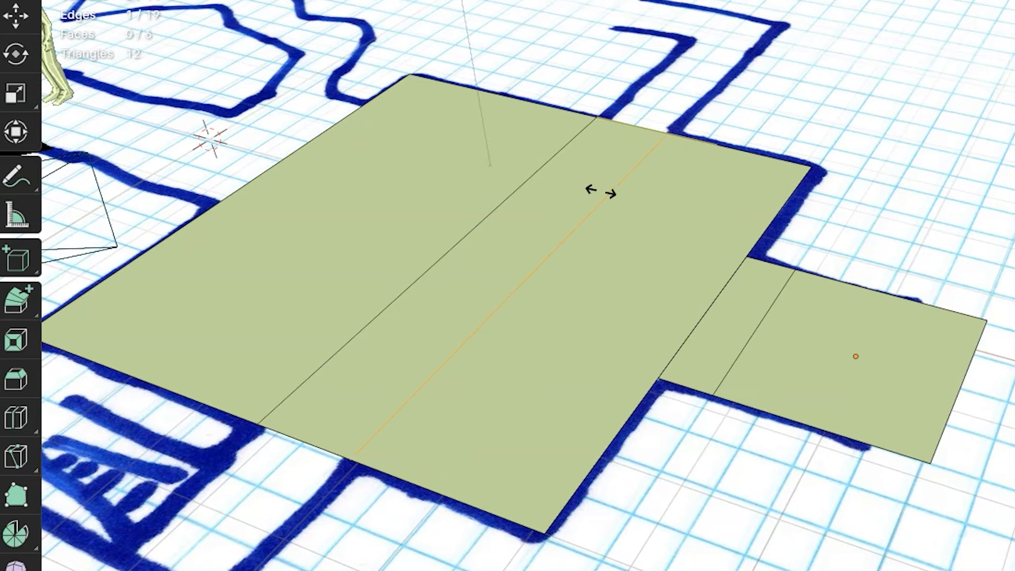
{"action": "left_click", "coordinate": [604, 192]}
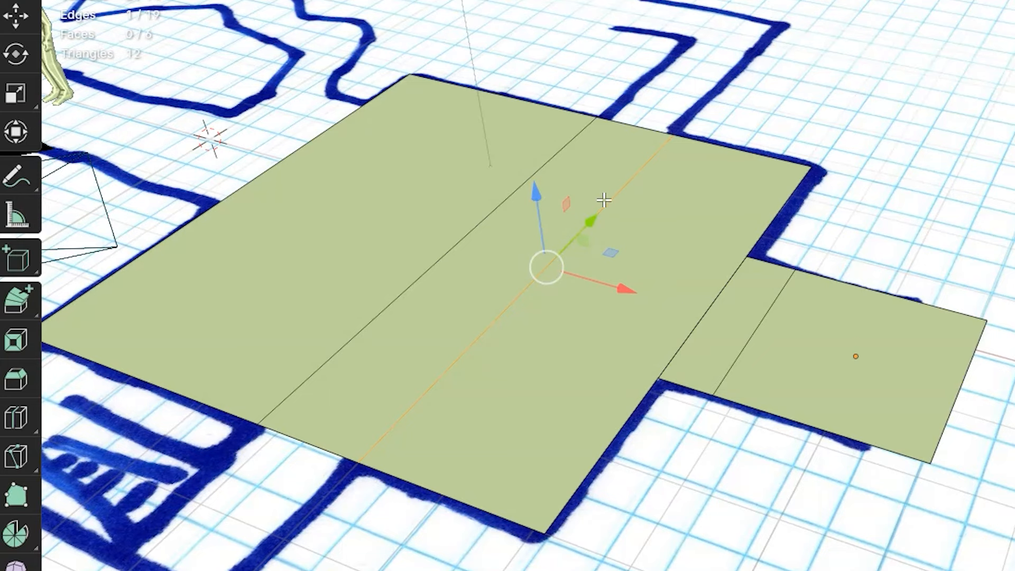
Extrude the room's north edge between the two loop cuts along Y, up the north corridor to the start of its bend
{"action": "scroll", "coordinate": [635, 46], "scroll_direction": "up", "scroll_amount": 3}
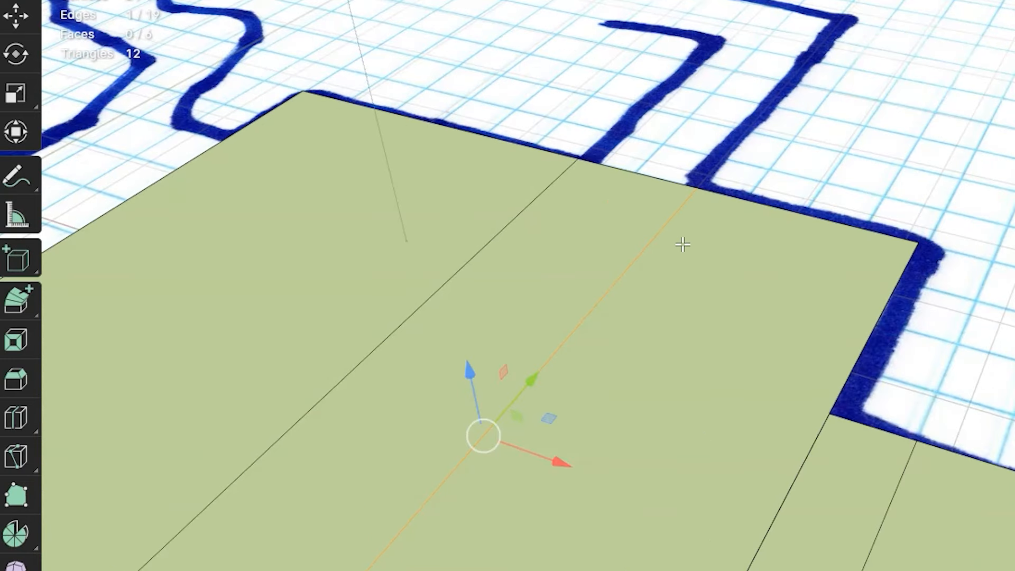
{"action": "left_click", "coordinate": [637, 172]}
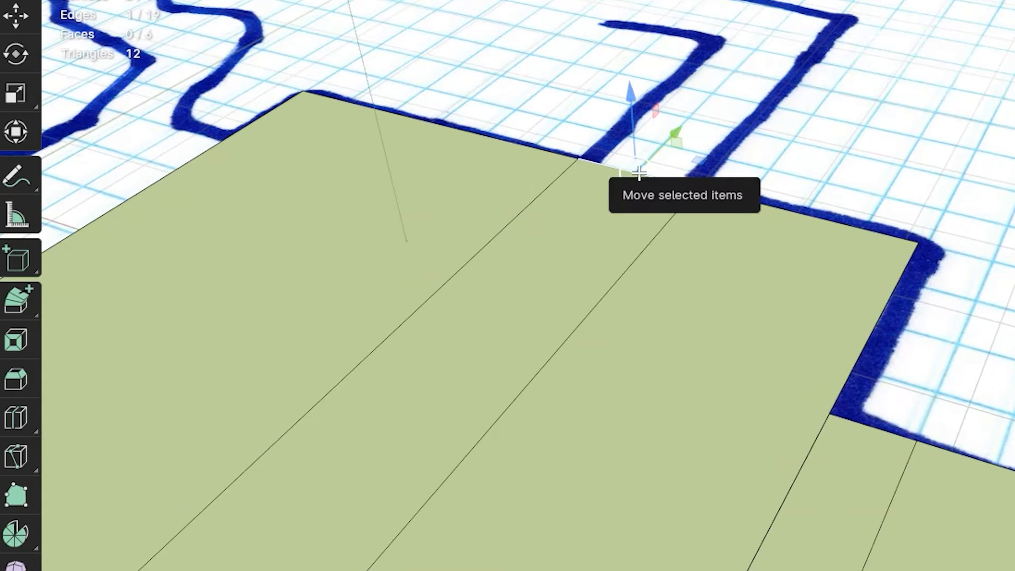
{"action": "left_click_drag", "start_coordinate": [637, 172], "coordinate": [769, 46]}
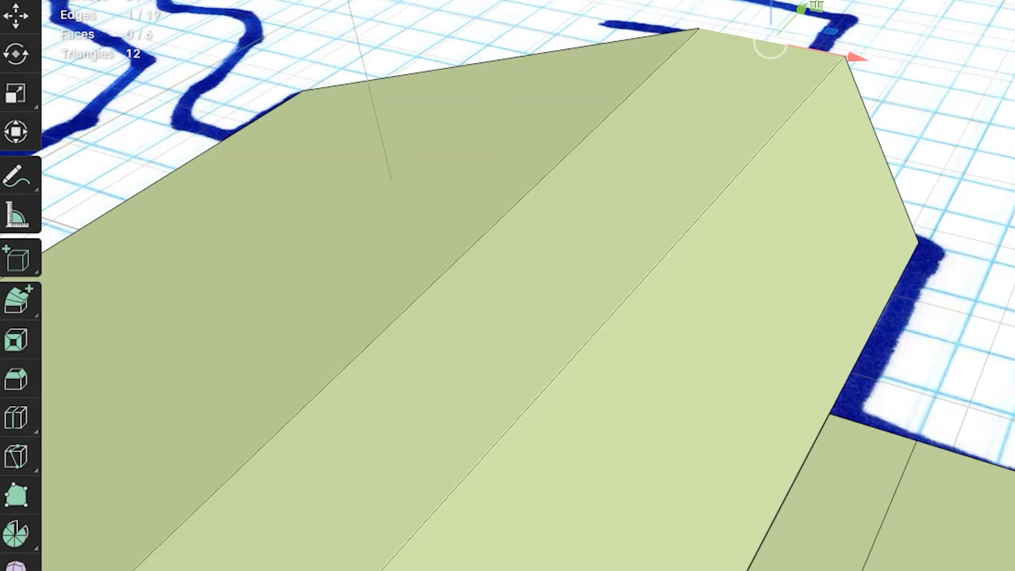
{"action": "key", "text": "ctrl+z"}
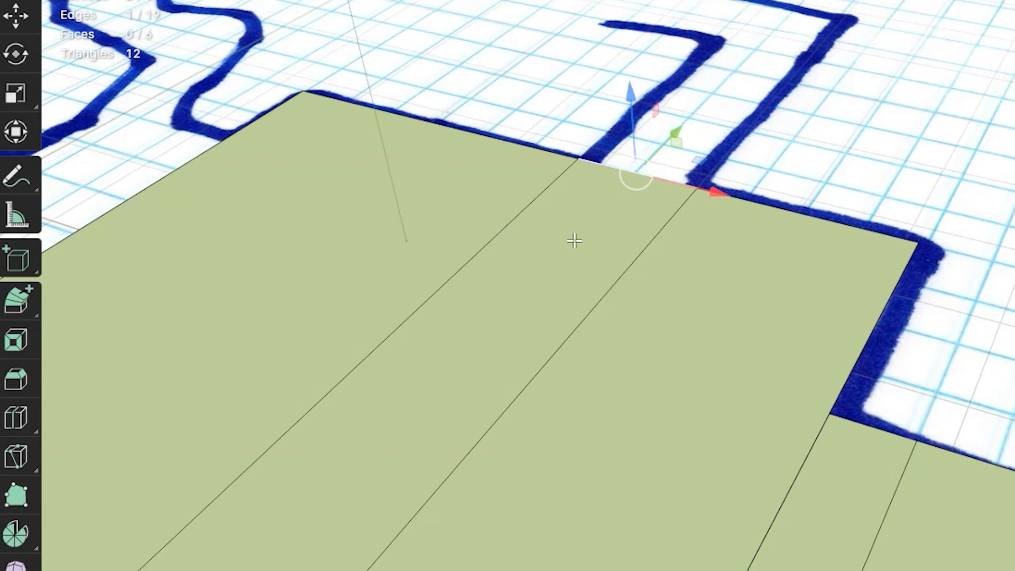
{"action": "key", "text": "e"}
{"action": "key", "text": "y"}
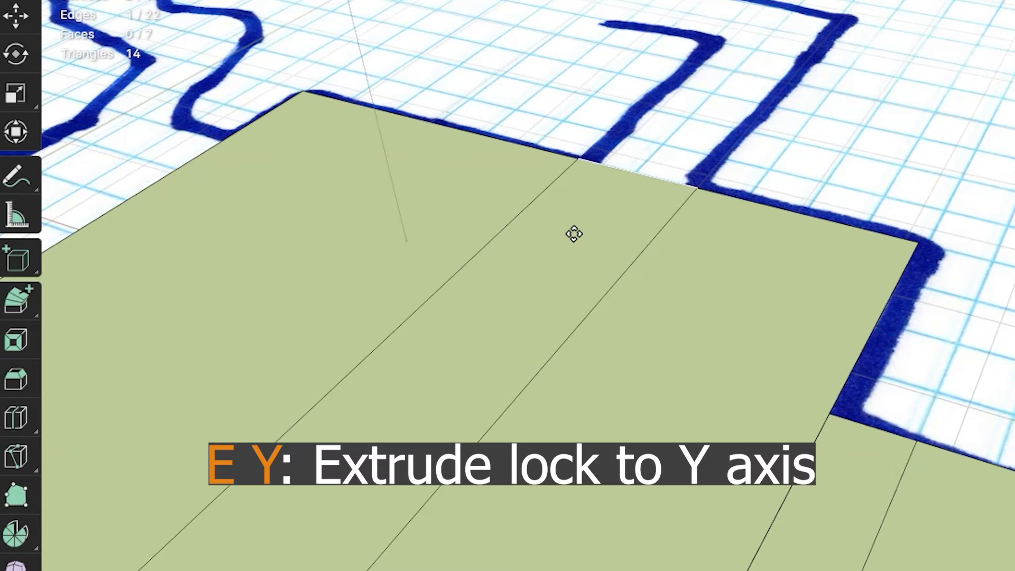
{"action": "key", "text": "y"}
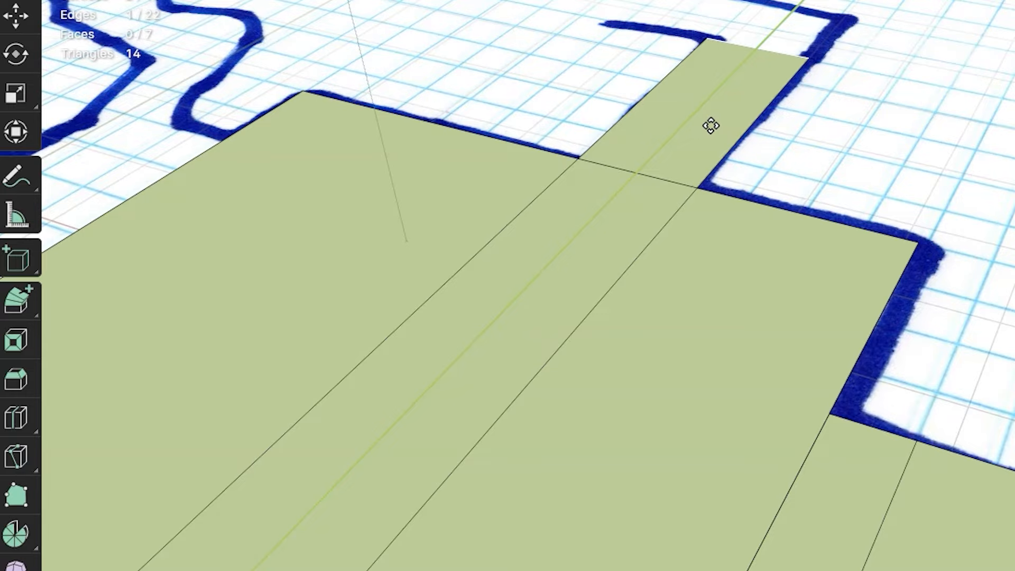
{"action": "left_click", "coordinate": [710, 125]}
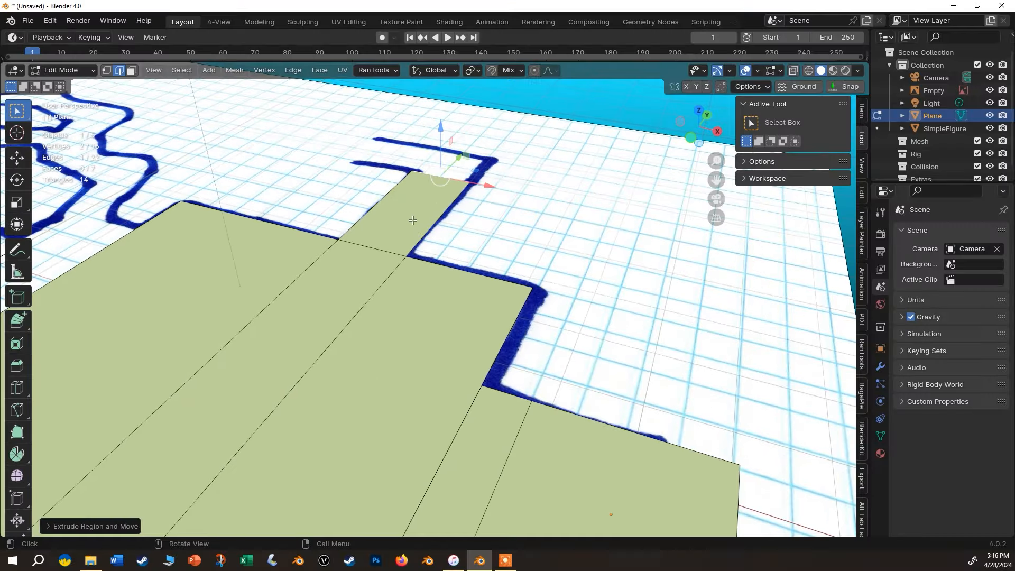
Extrude the north corridor's end about 1.24 m along Y across the bend, and extrude the bend's west edge westward along the side corridor
{"action": "key", "text": "e"}
{"action": "key", "text": "y"}
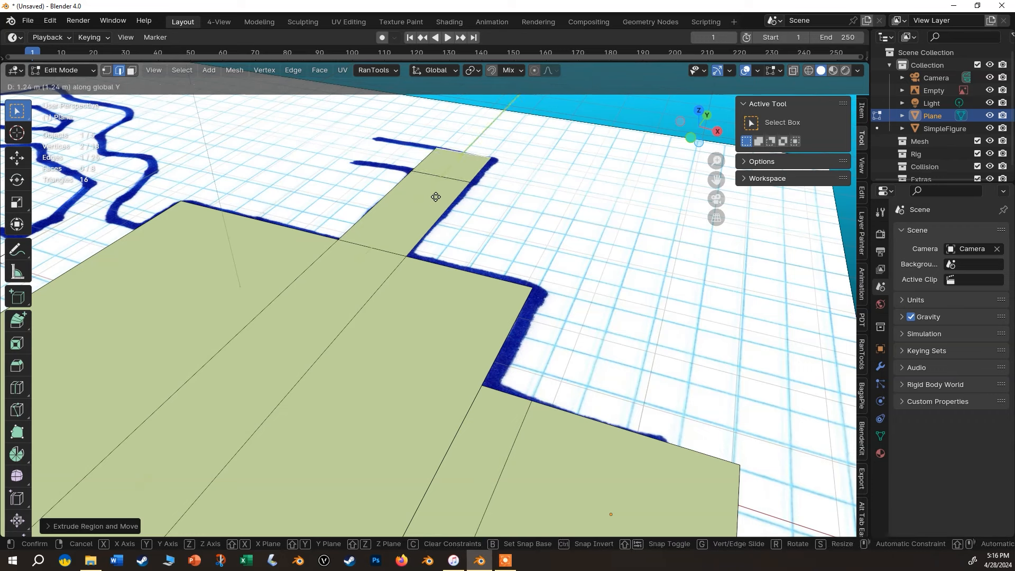
{"action": "left_click", "coordinate": [435, 196]}
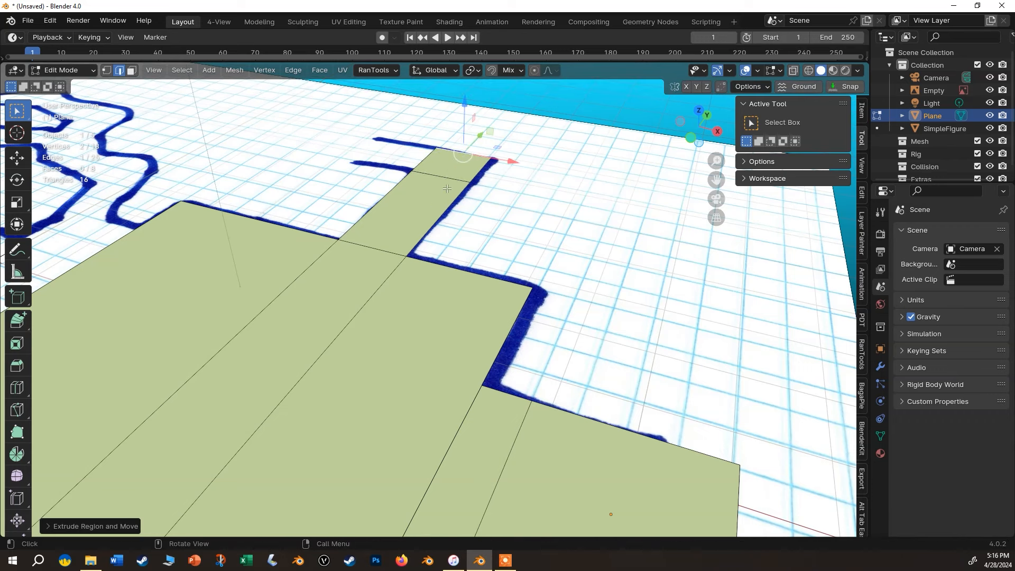
{"action": "left_click", "coordinate": [426, 156]}
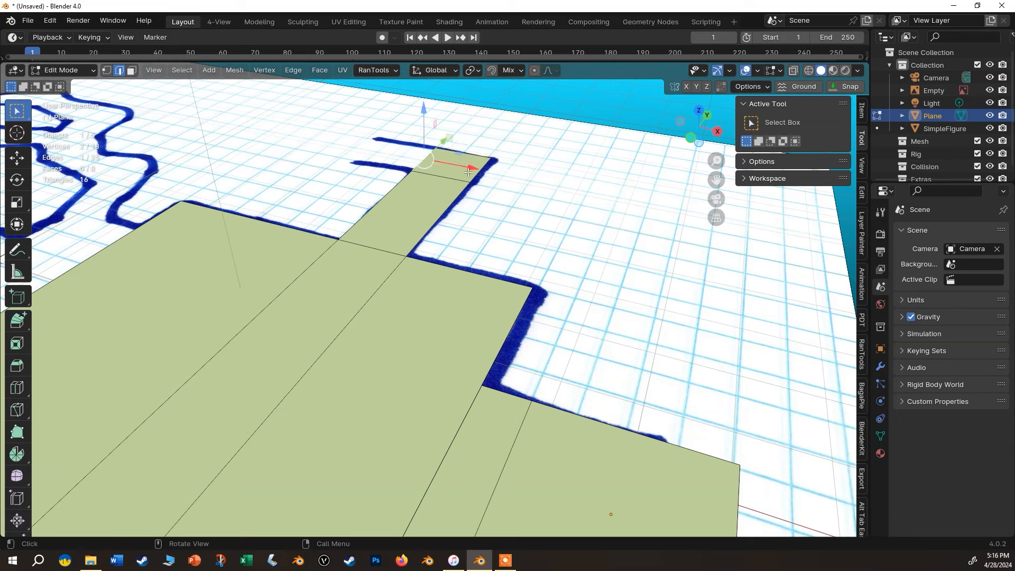
{"action": "key", "text": "e"}
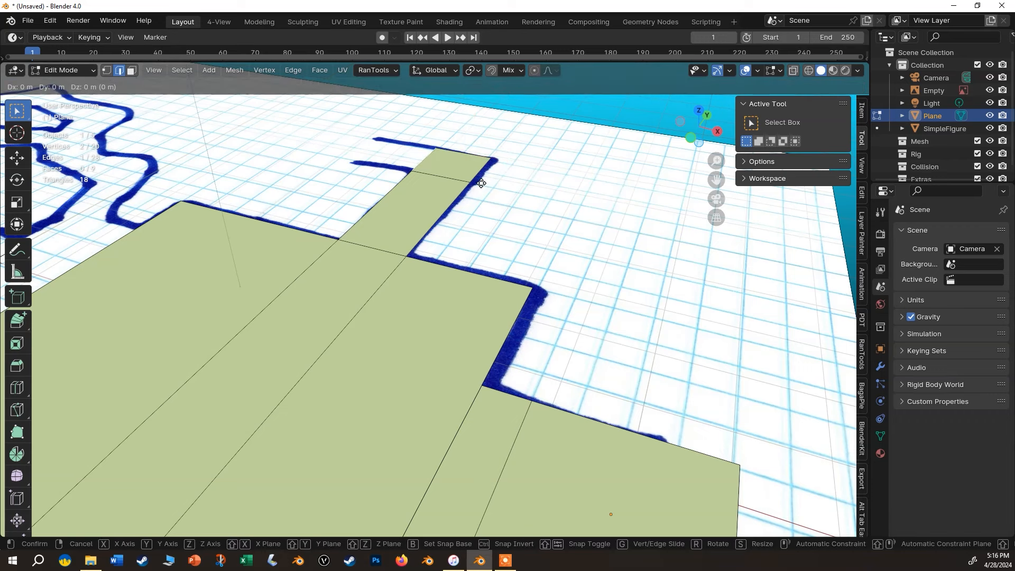
{"action": "left_click", "coordinate": [377, 167]}
In top view, add an east-west loop cut across the room, in line with the west corridor's south wall
{"action": "scroll", "coordinate": [377, 167], "scroll_direction": "down", "scroll_amount": 8}
{"action": "scroll", "coordinate": [289, 273], "scroll_direction": "up", "scroll_amount": 3}
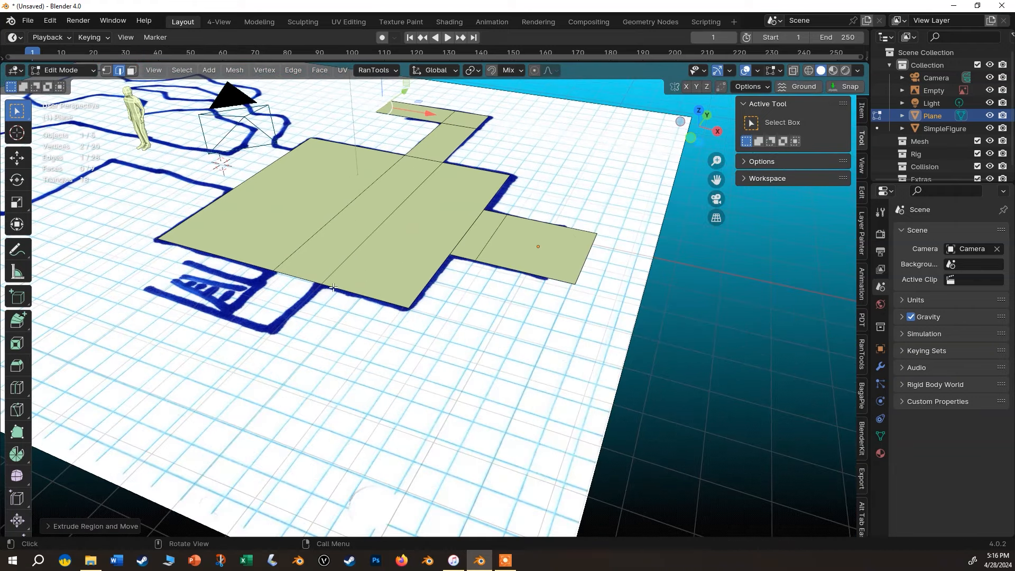
{"action": "scroll", "coordinate": [247, 149], "scroll_direction": "down", "scroll_amount": 3}
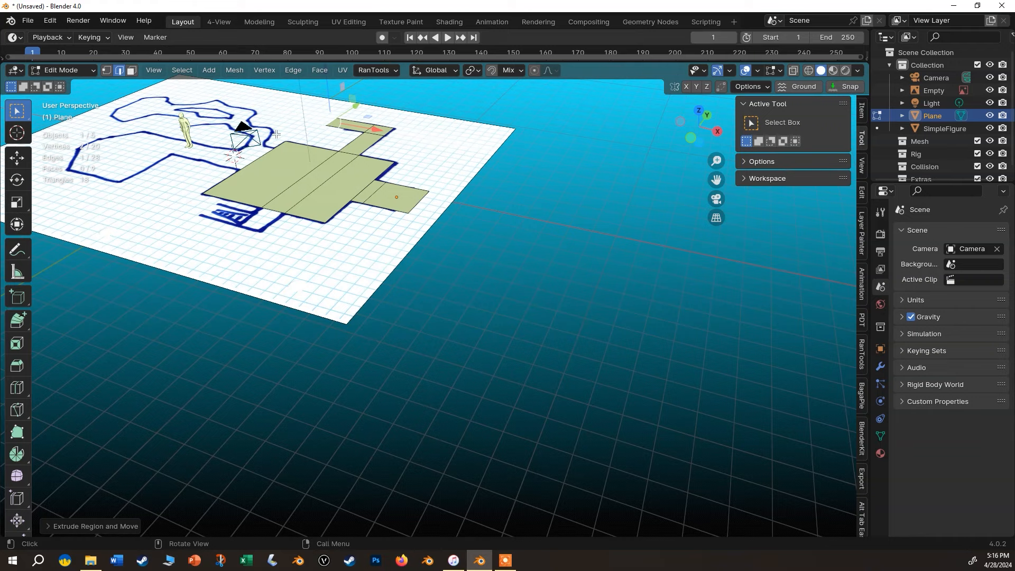
{"action": "key", "text": "KP_7"}
{"action": "scroll", "coordinate": [219, 330], "scroll_direction": "up", "scroll_amount": 3}
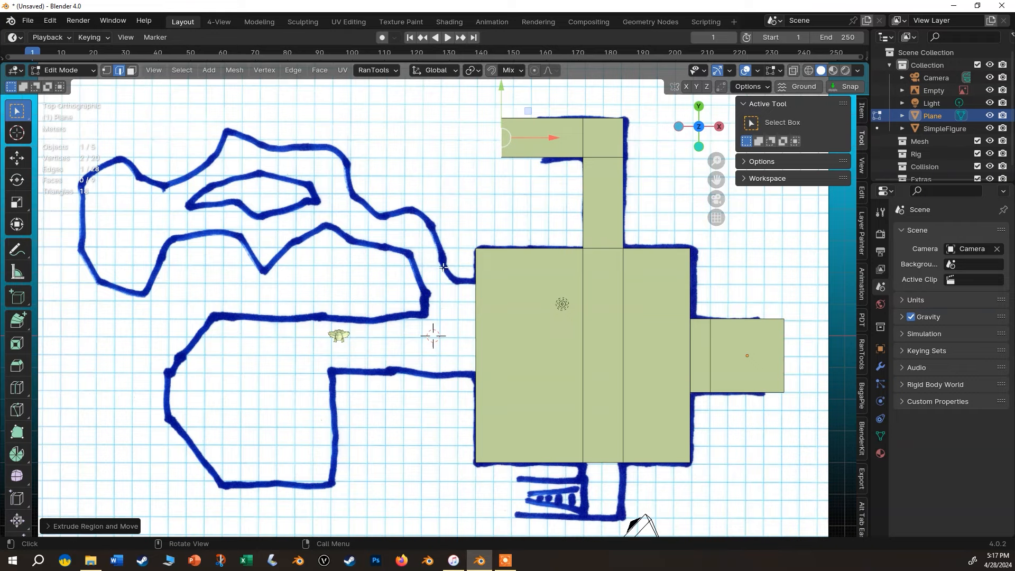
{"action": "scroll", "coordinate": [443, 267], "scroll_direction": "up", "scroll_amount": 2}
{"action": "key", "text": "ctrl+r"}
{"action": "left_click", "coordinate": [475, 283]}
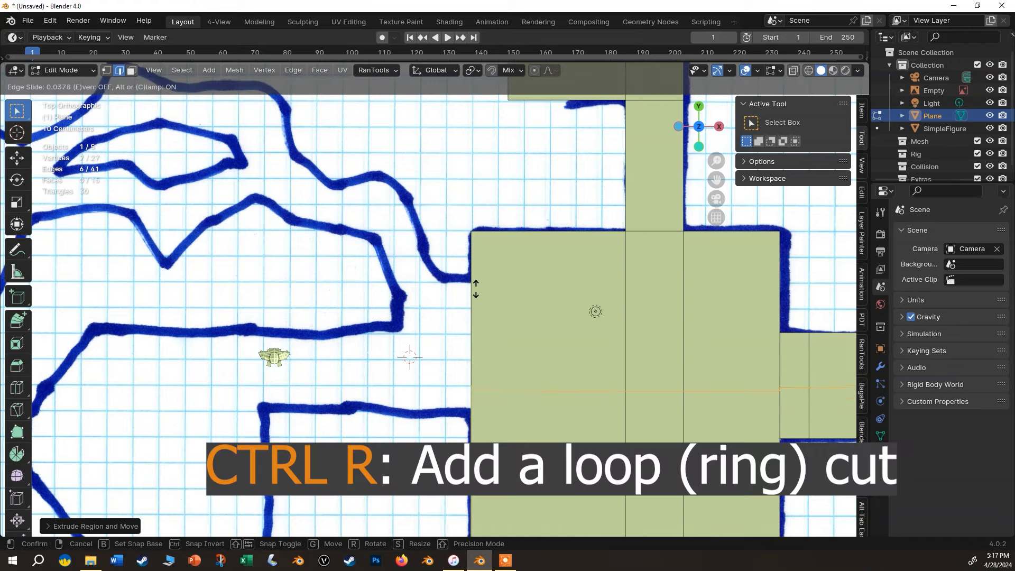
{"action": "left_click", "coordinate": [480, 311]}
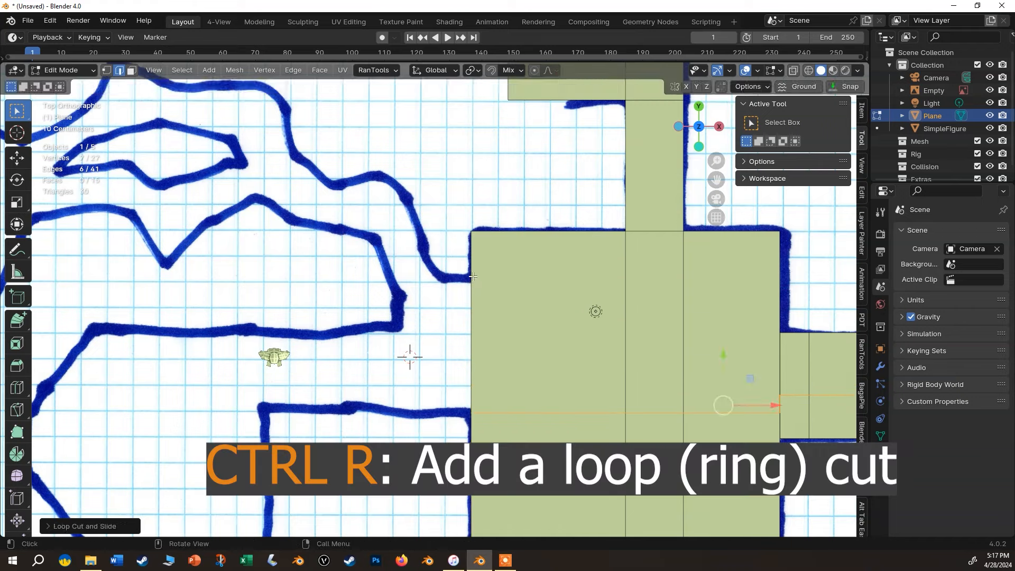
Add a second east-west loop cut across the room's northern part, in line with the north wall of the west opening
{"action": "key", "text": "ctrl+r"}
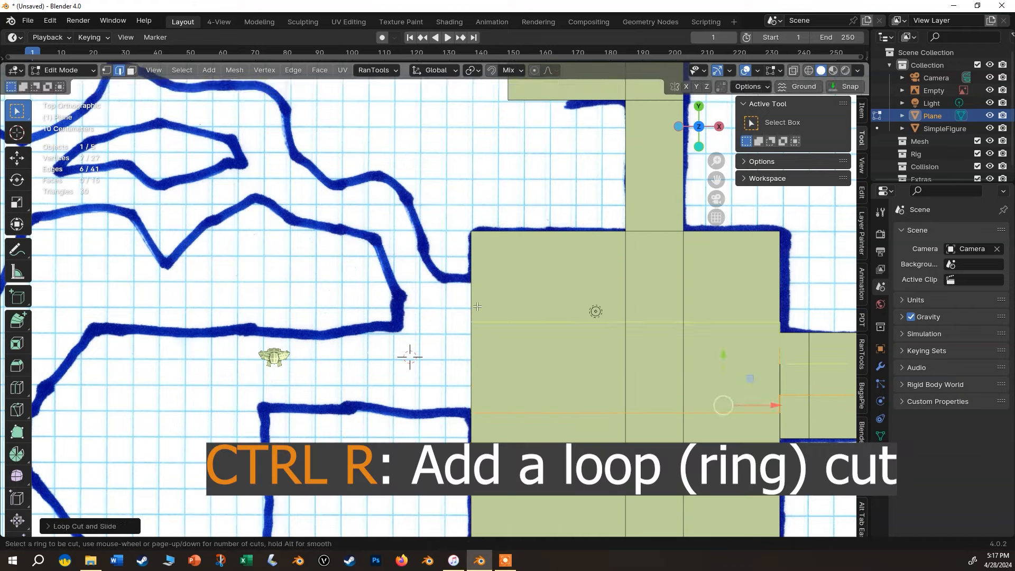
{"action": "left_click", "coordinate": [470, 271]}
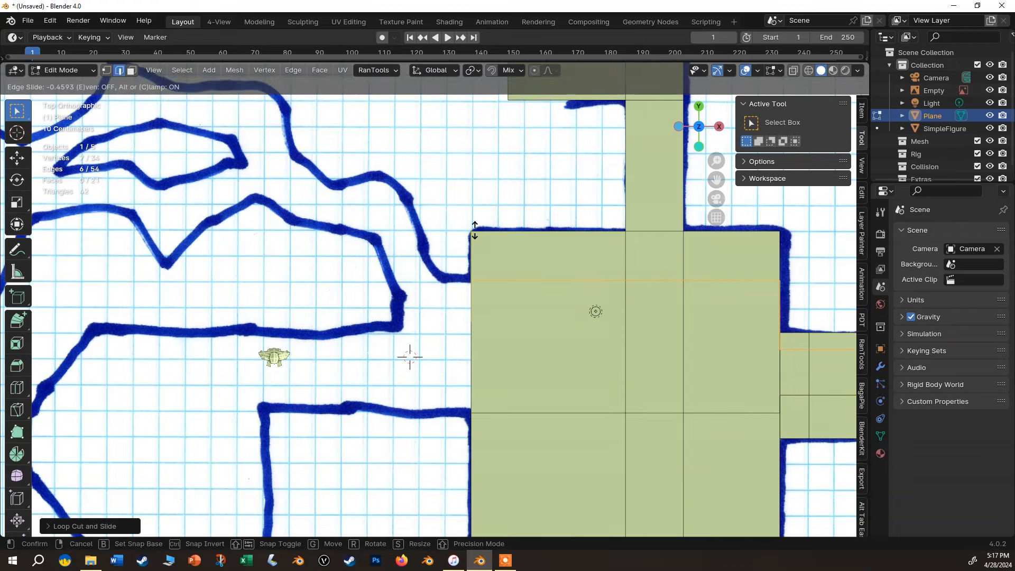
{"action": "left_click", "coordinate": [475, 228]}
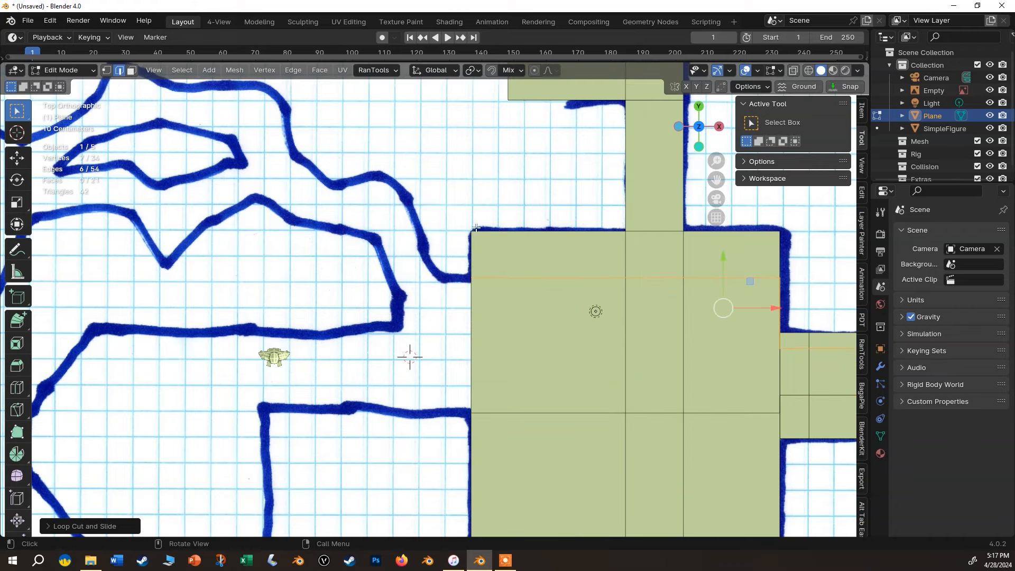
Extrude the room's west edge between the two east-west cuts about 1.7 m west along X into the west opening
{"action": "left_click", "coordinate": [469, 329]}
{"action": "key", "text": "e"}
{"action": "key", "text": "x"}
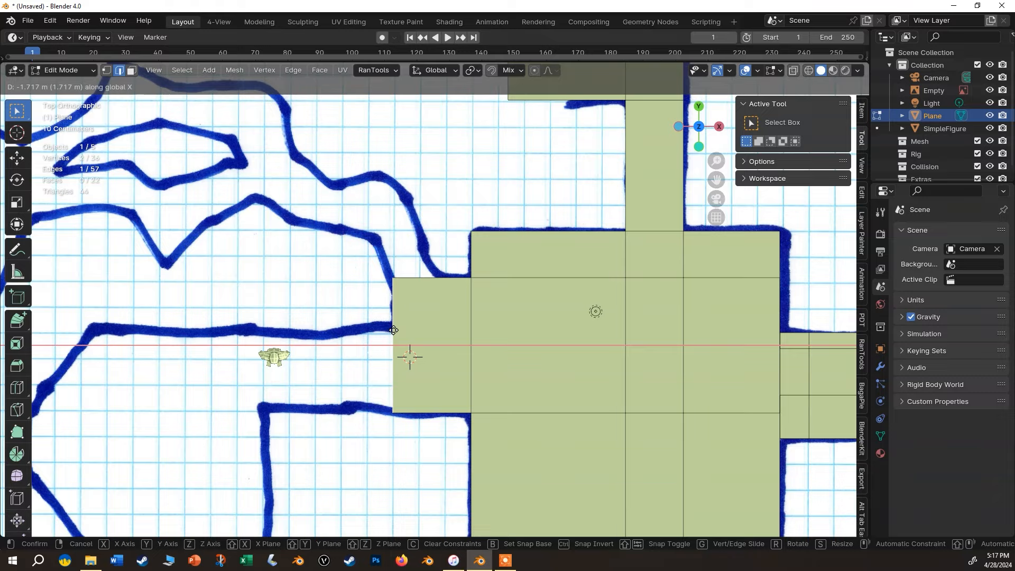
{"action": "left_click", "coordinate": [401, 334]}
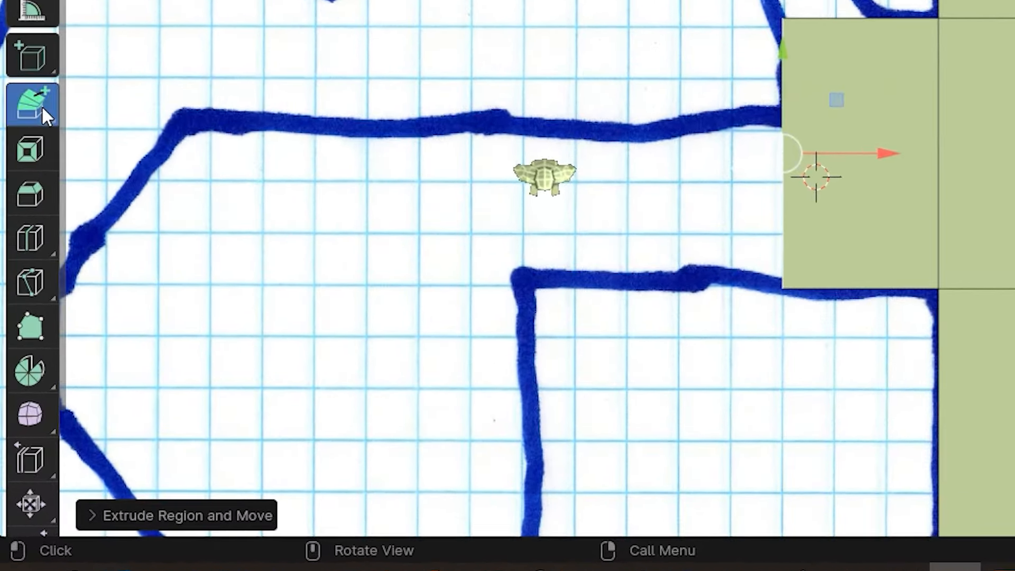
Switch the active extrusion tool to Extrude to Cursor
{"action": "left_click", "coordinate": [42, 108]}
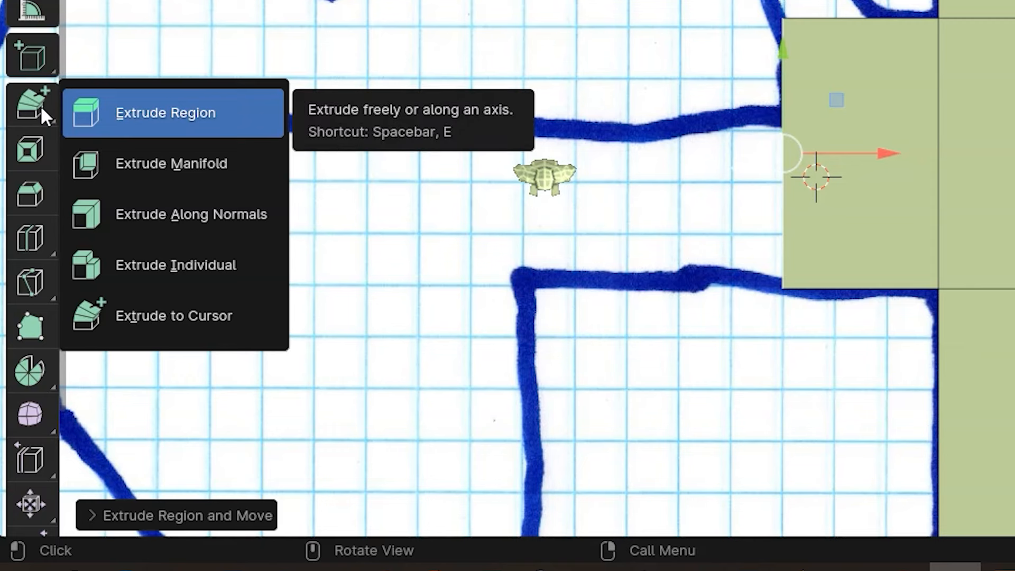
{"action": "left_click", "coordinate": [69, 107]}
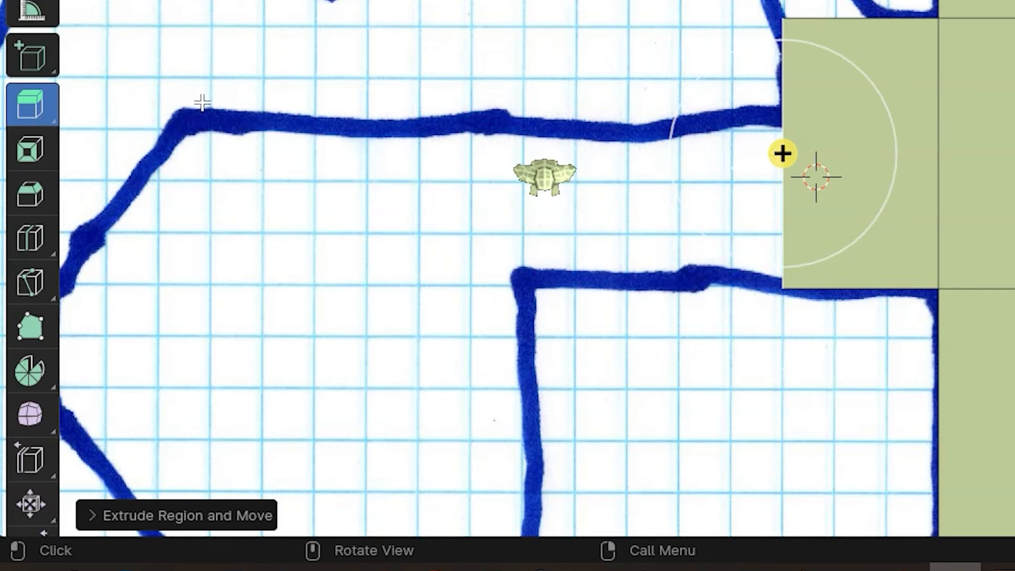
{"action": "left_click", "coordinate": [29, 102]}
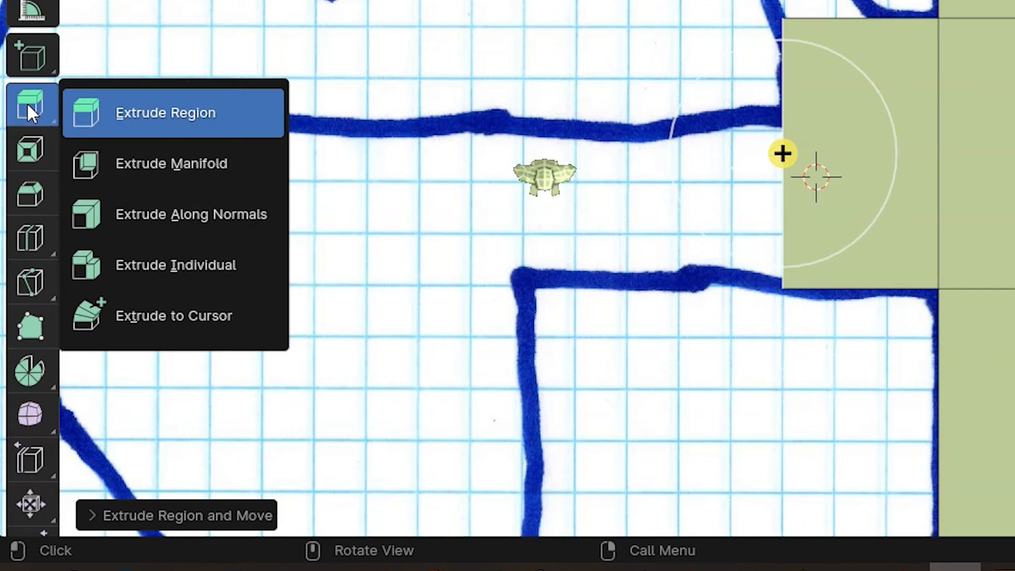
{"action": "left_click", "coordinate": [234, 326]}
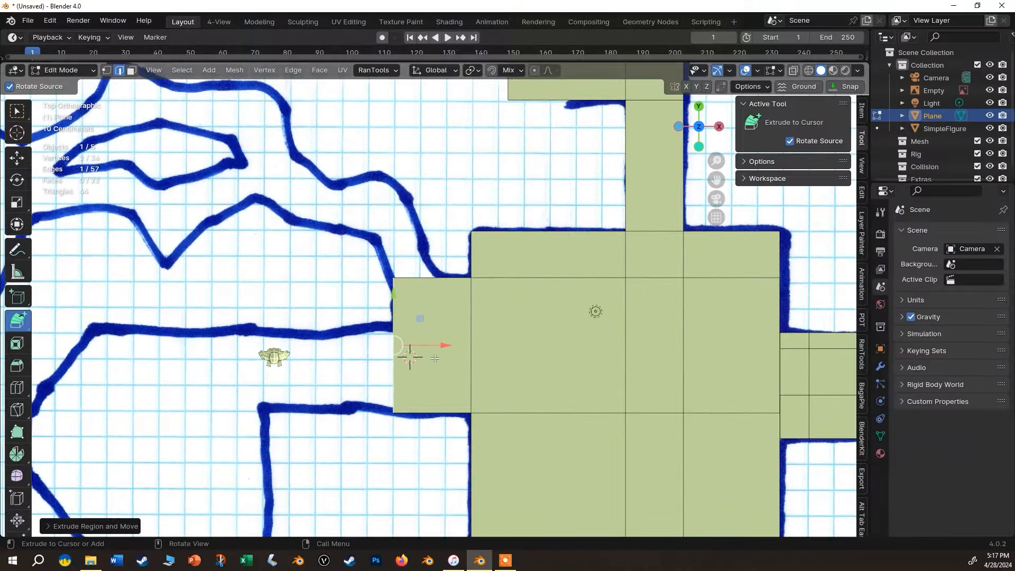
Add a north-south loop cut to the west extension, and extrude the north edge west of it about 1 m north and 0.5 m west
{"action": "key", "text": "ctrl+r"}
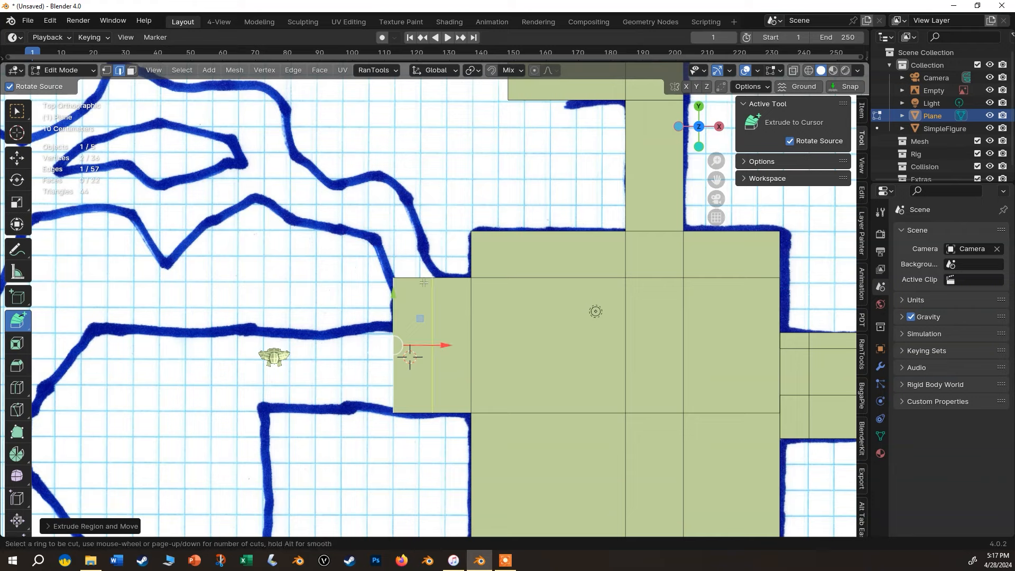
{"action": "left_click", "coordinate": [428, 274]}
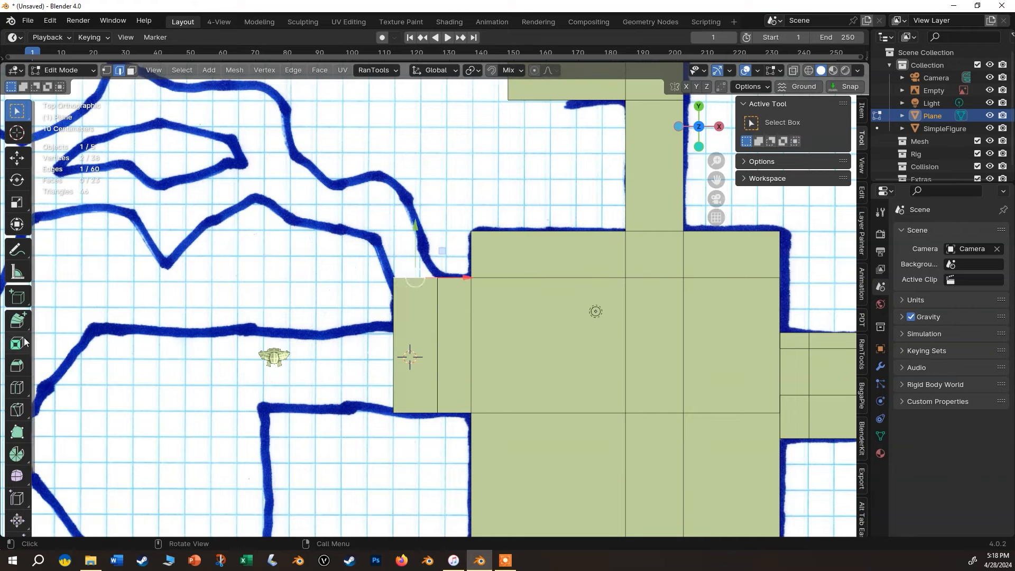
{"action": "left_click", "coordinate": [17, 321]}
{"action": "left_click_drag", "start_coordinate": [390, 257], "coordinate": [367, 210]}
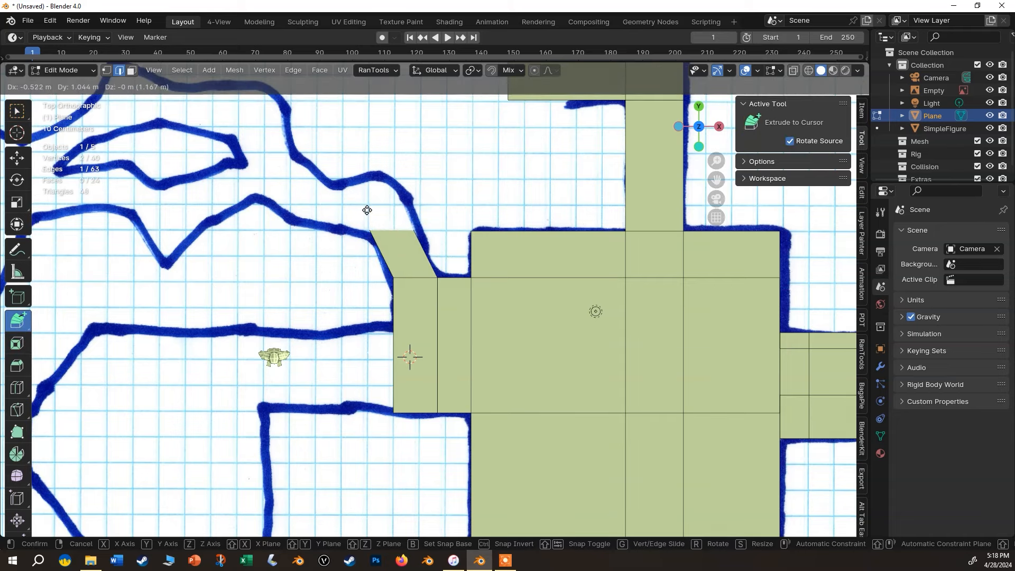
{"action": "left_click", "coordinate": [371, 213]}
Try to extrude the winding passage's end edge and rotate it toward the passage's bend
{"action": "key", "text": "e"}
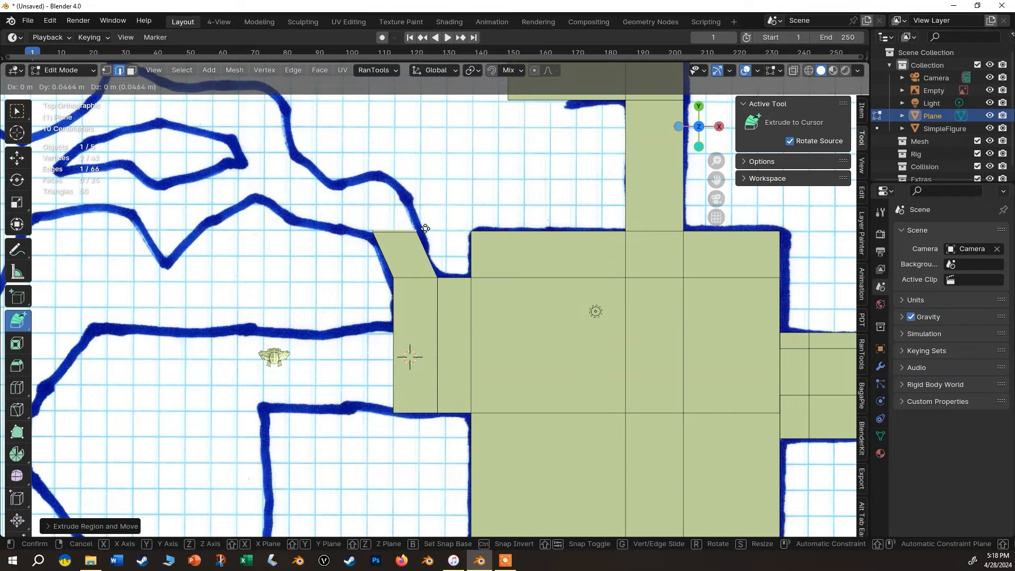
{"action": "key", "text": "r"}
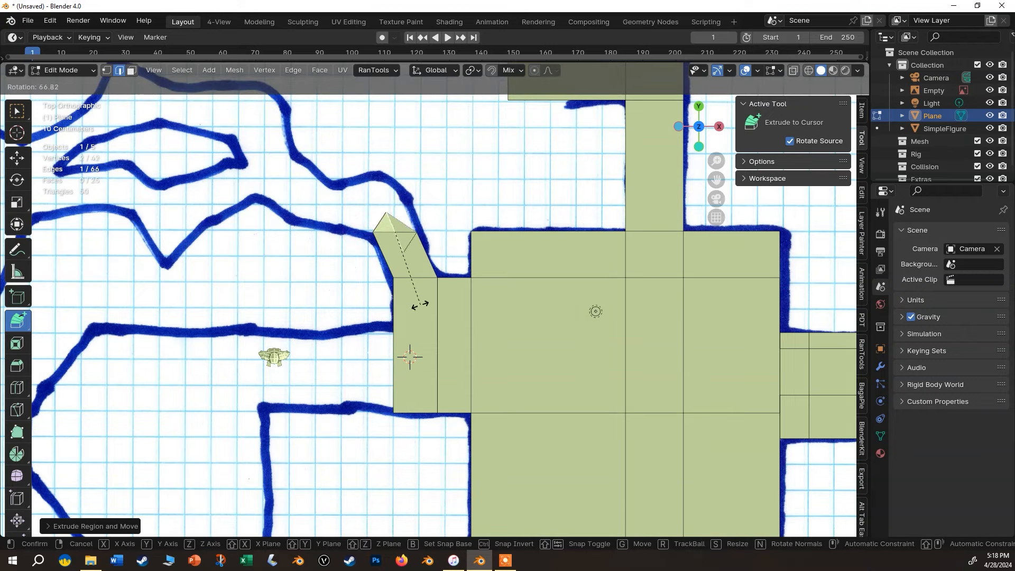
{"action": "left_click", "coordinate": [432, 226]}
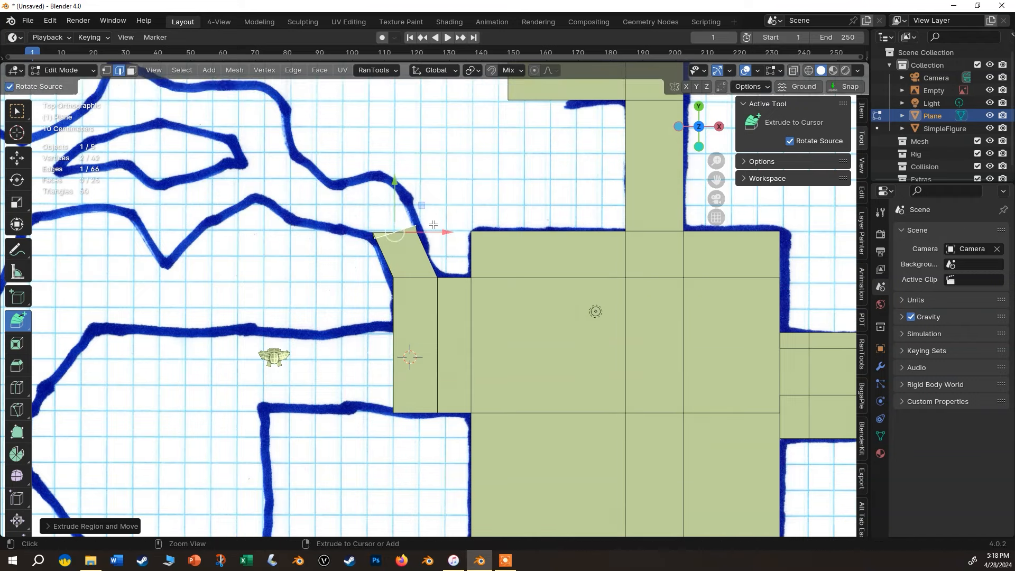
Extrude the winding passage's end edge about 0.7 m north-northwest and rotate it counterclockwise to follow the bend
{"action": "key", "text": "e"}
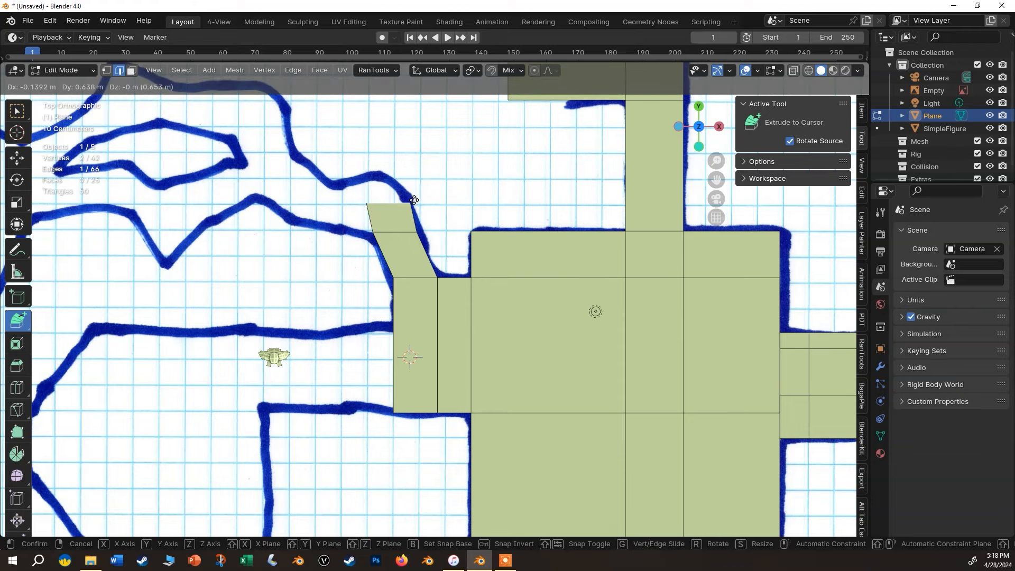
{"action": "left_click", "coordinate": [414, 200]}
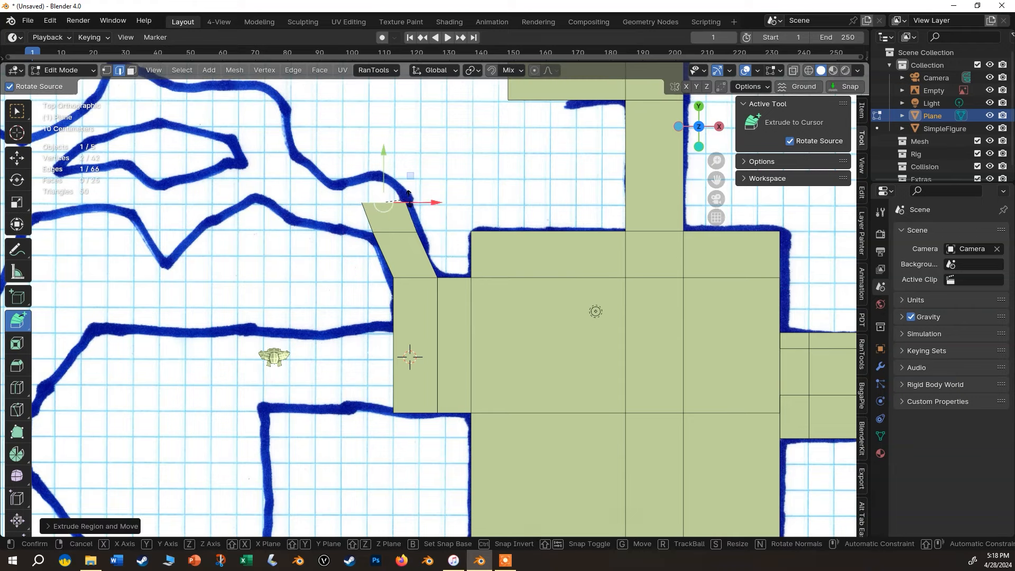
{"action": "key", "text": "r"}
{"action": "left_click", "coordinate": [407, 168]}
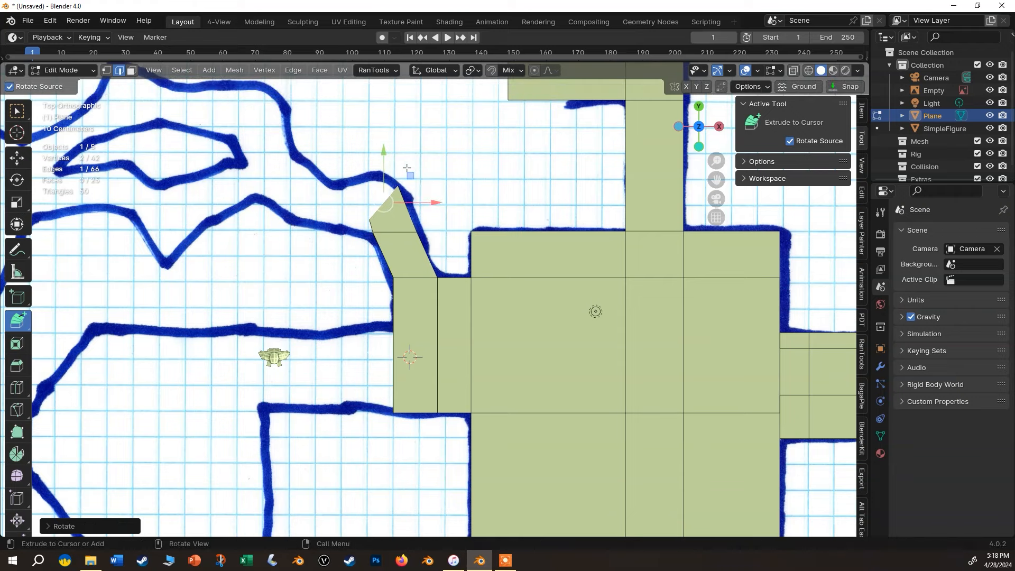
Extrude the passage's end edge in three sections west and northwest along the drawn walls, then rotate and nudge the last edge at the fork
{"action": "key", "text": "e"}
{"action": "left_click", "coordinate": [335, 169]}
{"action": "key", "text": "e"}
{"action": "left_click", "coordinate": [302, 145]}
{"action": "key", "text": "e"}
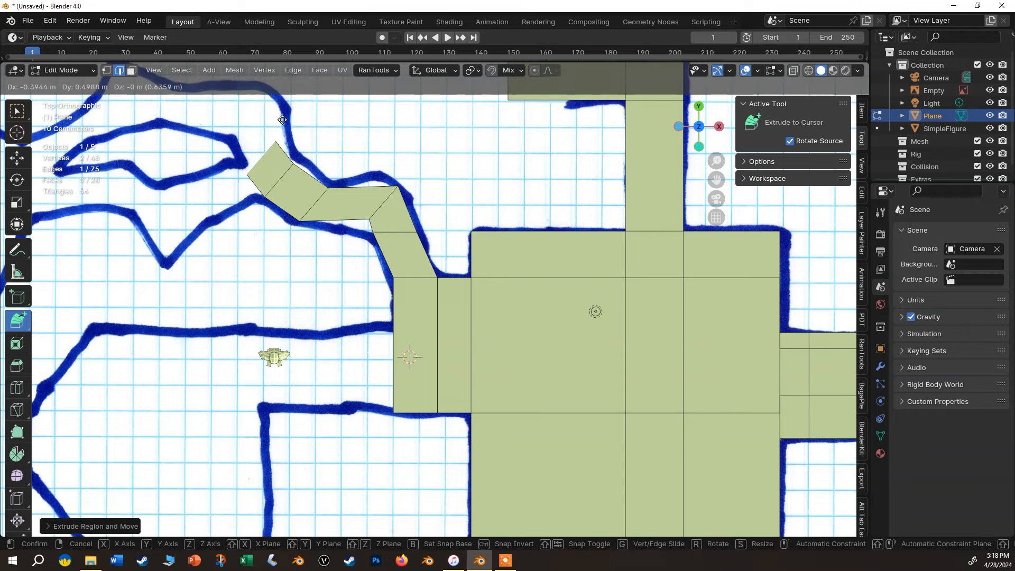
{"action": "left_click", "coordinate": [274, 114]}
{"action": "key", "text": "r"}
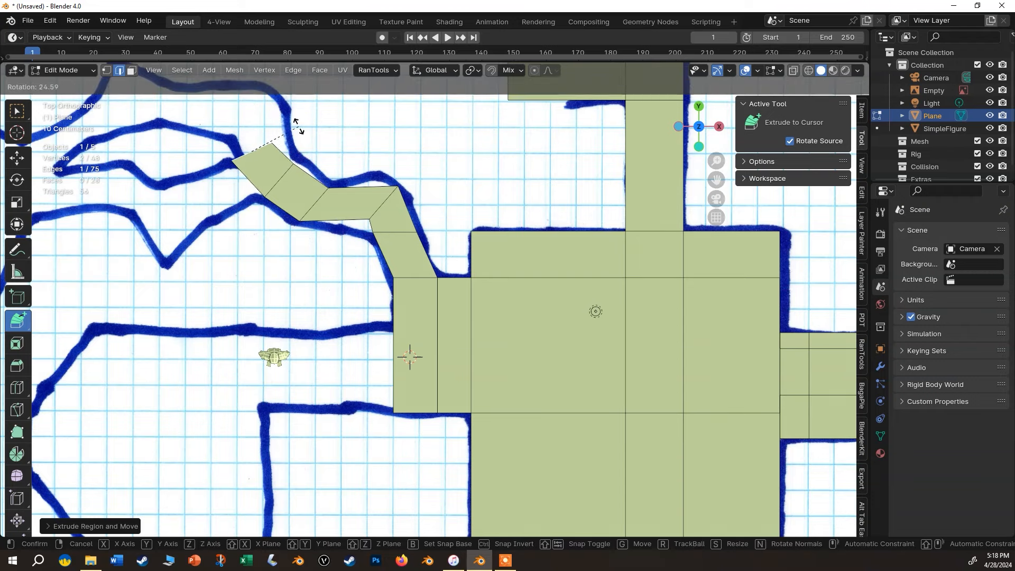
{"action": "left_click", "coordinate": [302, 136]}
{"action": "left_click_drag", "start_coordinate": [295, 153], "coordinate": [303, 153]}
Extrude the end edge in three more sections, first north past the fork and then west into the upper branch
{"action": "scroll", "coordinate": [286, 149], "scroll_direction": "down", "scroll_amount": 3}
{"action": "middle_click_drag", "start_coordinate": [286, 150], "coordinate": [301, 232], "text": "shift"}
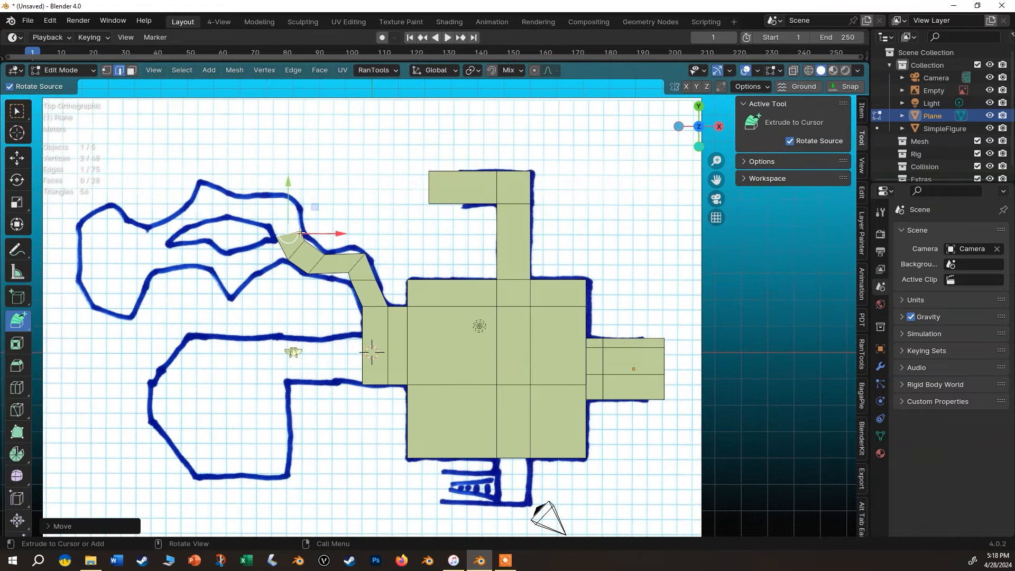
{"action": "key", "text": "e"}
{"action": "left_click", "coordinate": [285, 193]}
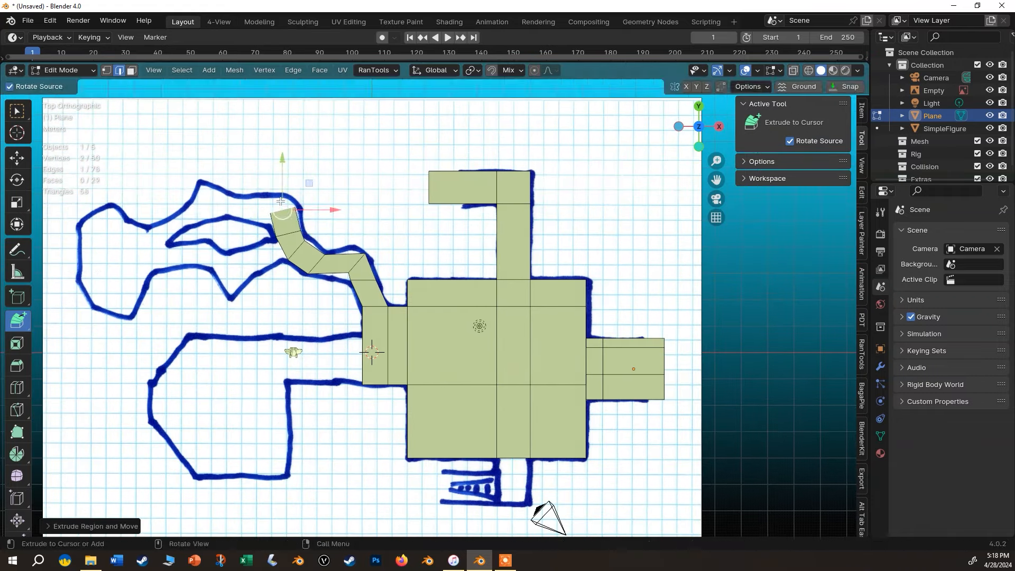
{"action": "key", "text": "e"}
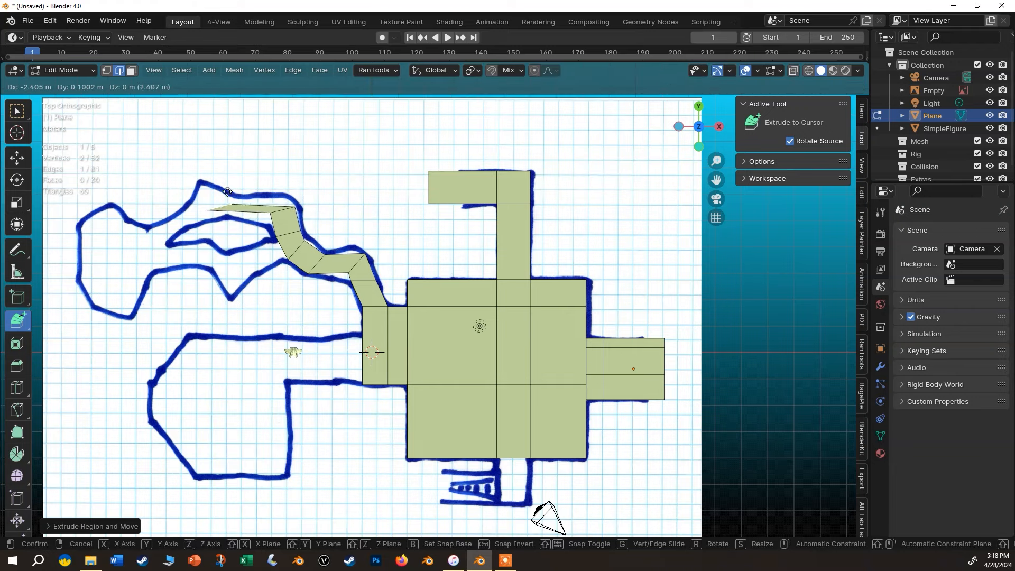
{"action": "left_click", "coordinate": [265, 190]}
{"action": "key", "text": "e"}
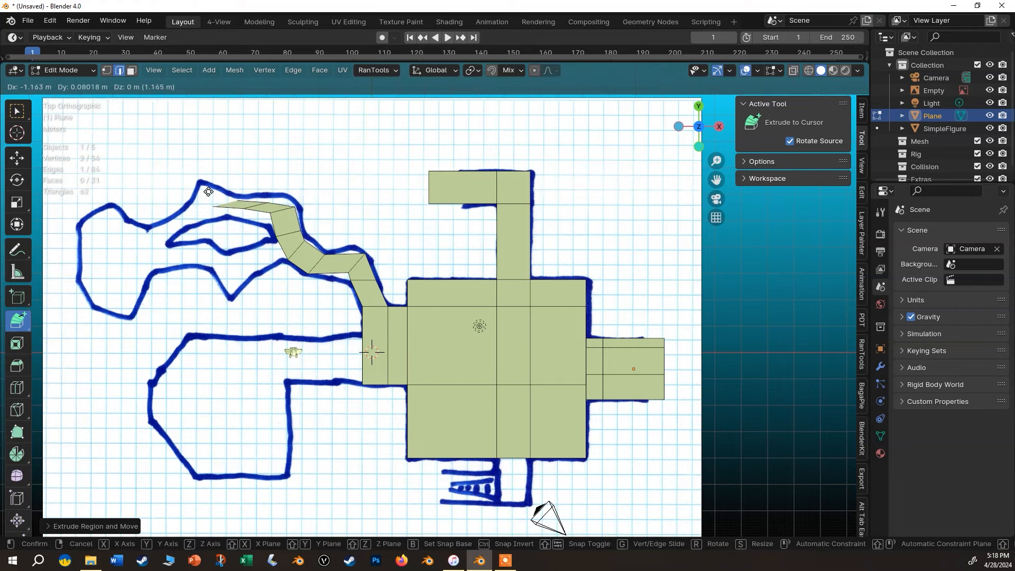
{"action": "left_click", "coordinate": [218, 171]}
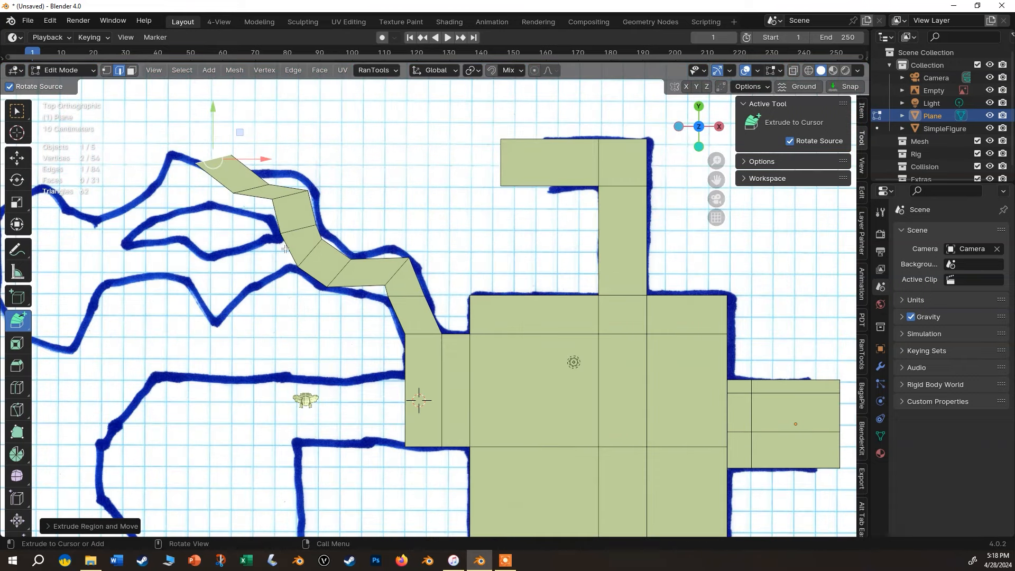
Switch to the Select Box tool and extrude the fork's west edge southwest into the lower branch in two sections of about 1.4 m and 1.1 m
{"action": "scroll", "coordinate": [266, 244], "scroll_direction": "up", "scroll_amount": 2}
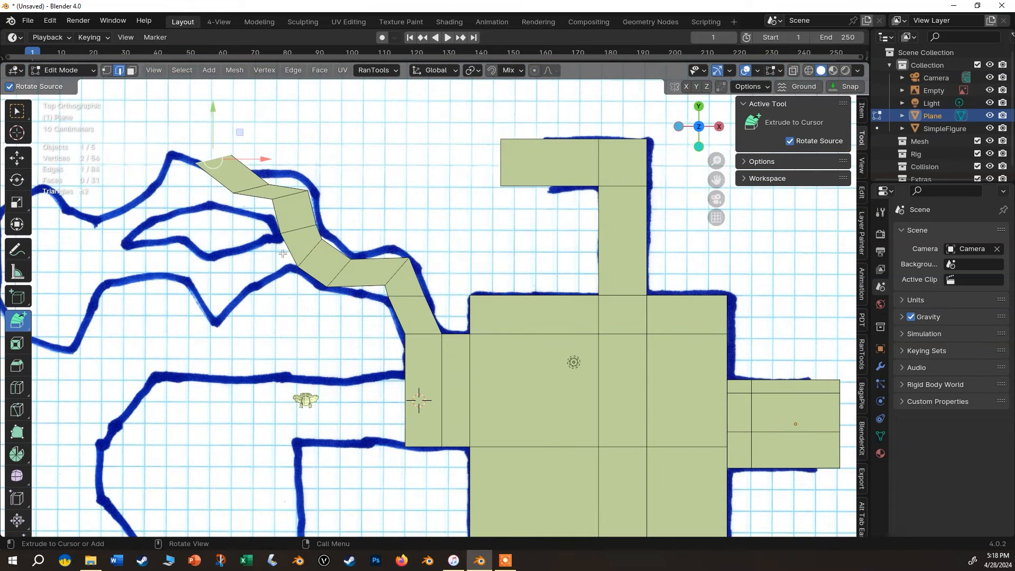
{"action": "left_click", "coordinate": [15, 112]}
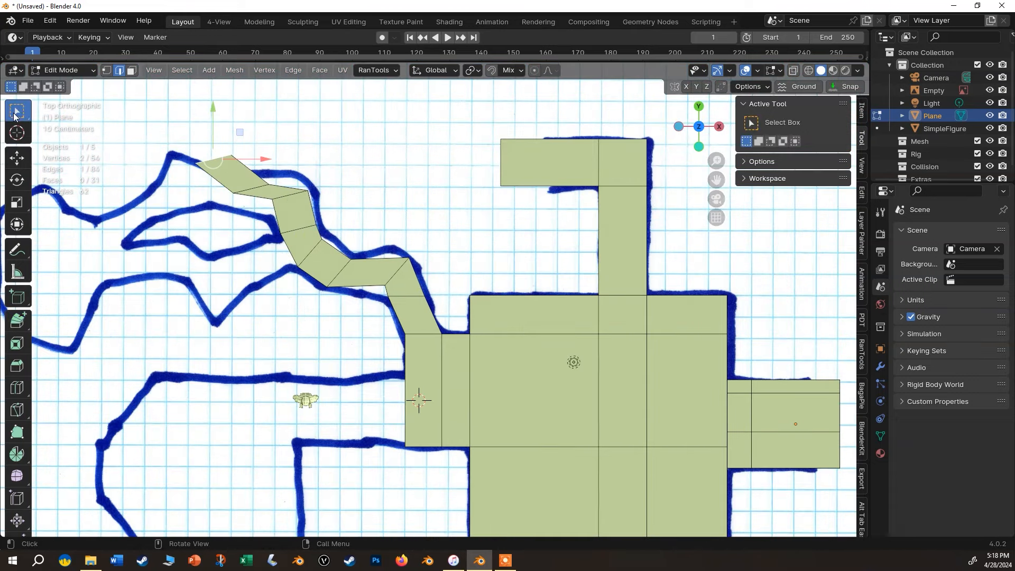
{"action": "left_click", "coordinate": [290, 256]}
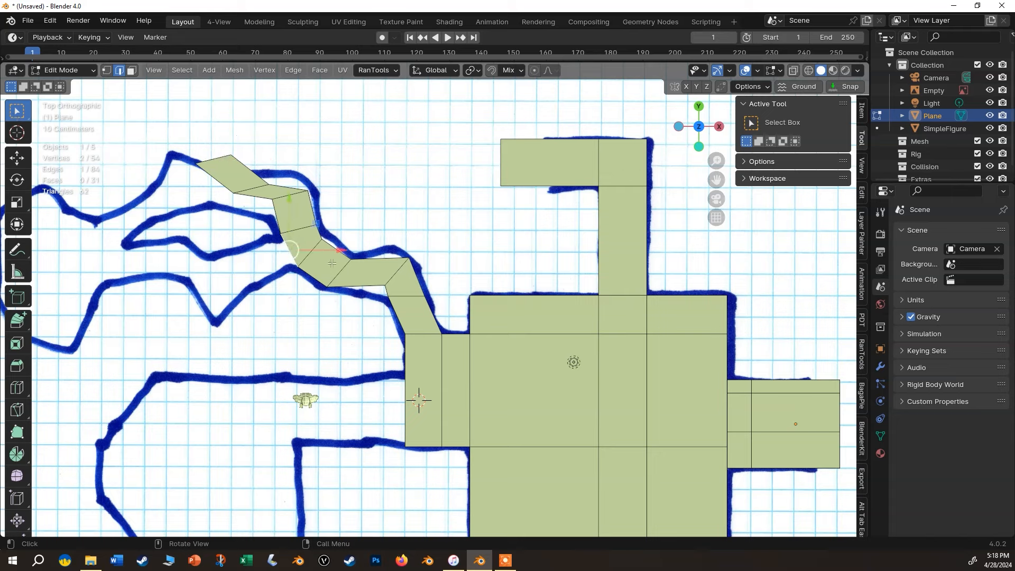
{"action": "key", "text": "e"}
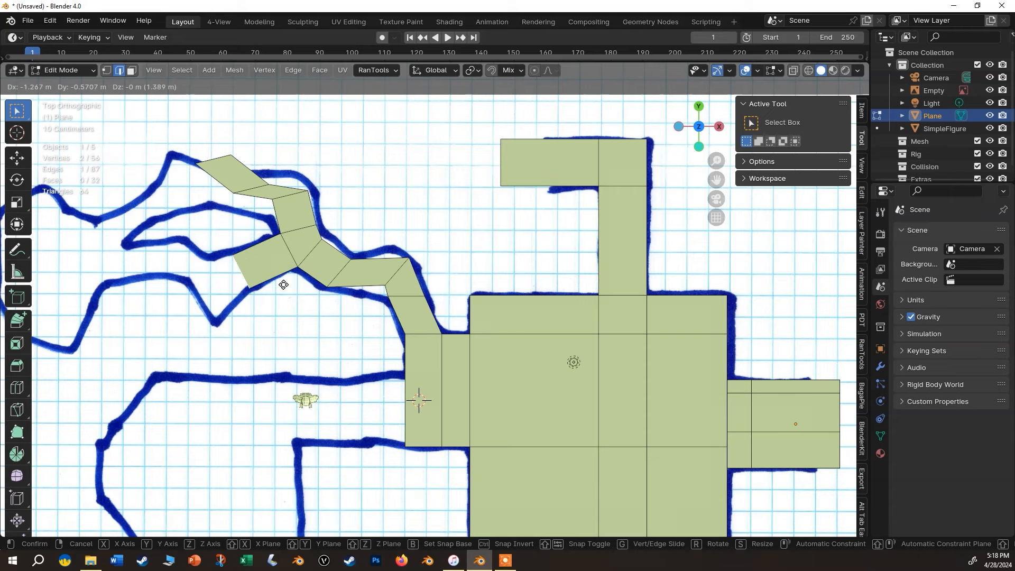
{"action": "left_click", "coordinate": [284, 285]}
{"action": "key", "text": "e"}
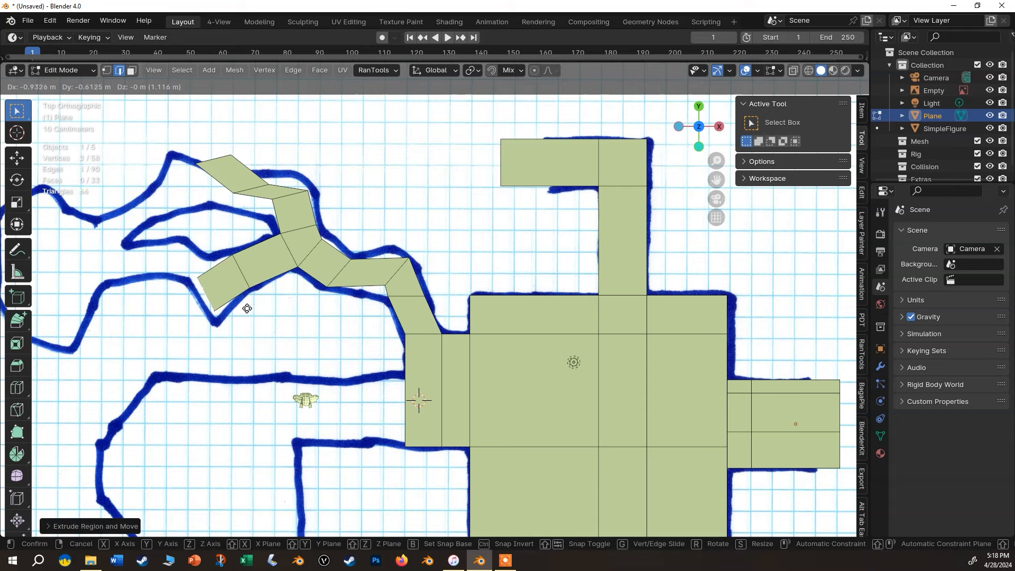
{"action": "left_click", "coordinate": [244, 311]}
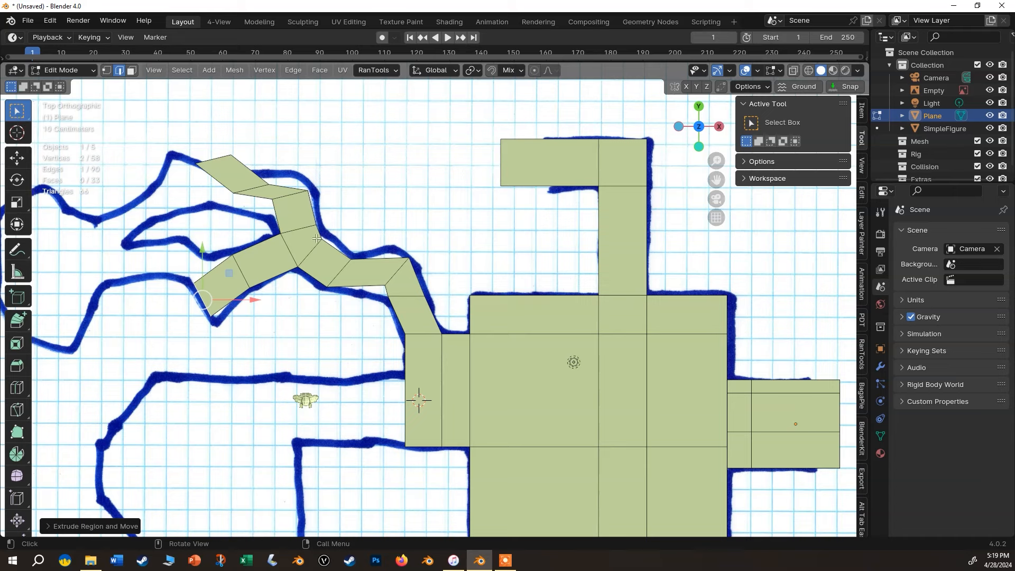
Rotate the two cross edges just north of the fork so they angle across the upper branch's bend
{"action": "left_click", "coordinate": [283, 194]}
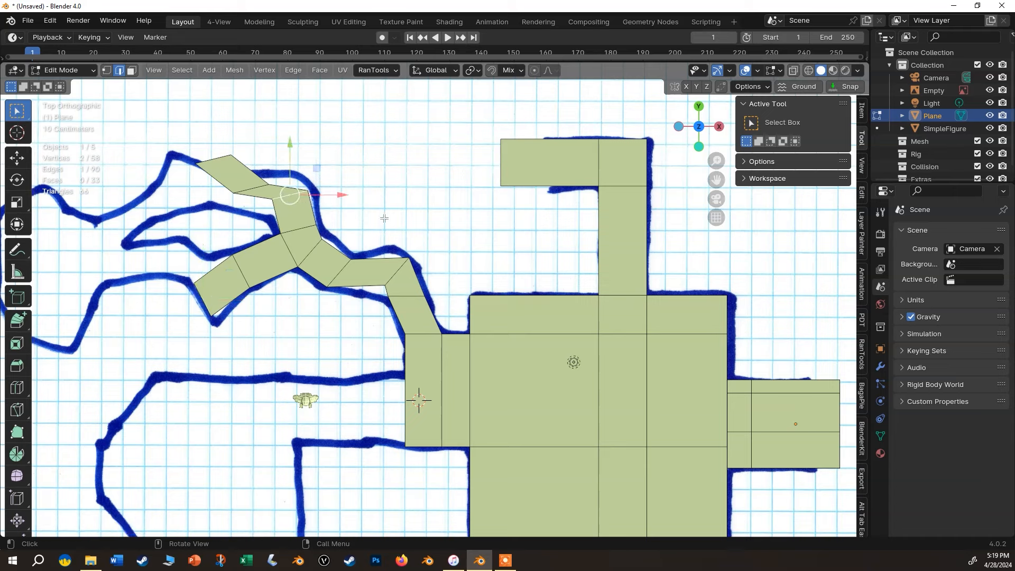
{"action": "scroll", "coordinate": [273, 207], "scroll_direction": "up", "scroll_amount": 3}
{"action": "key", "text": "r"}
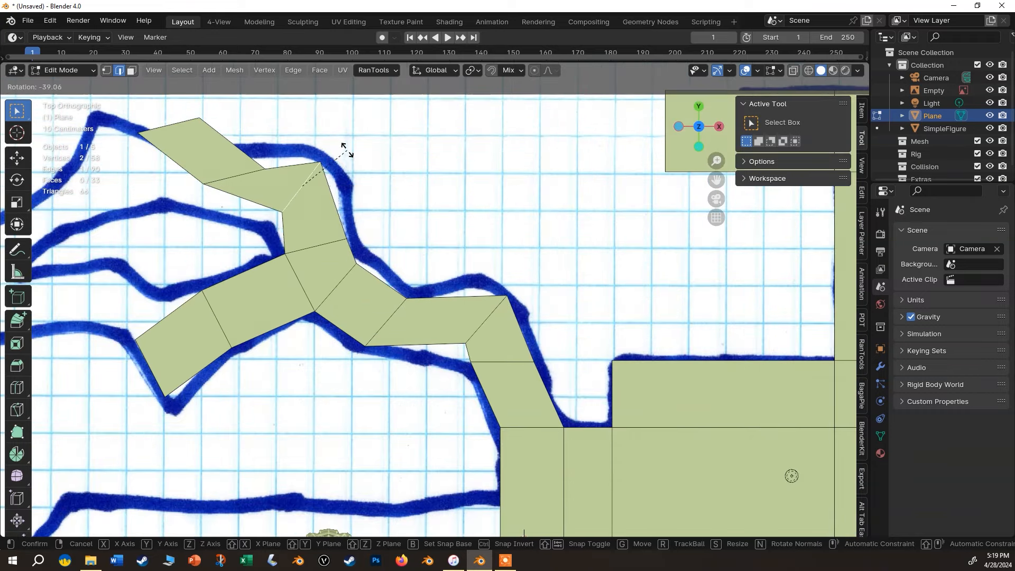
{"action": "left_click", "coordinate": [346, 180]}
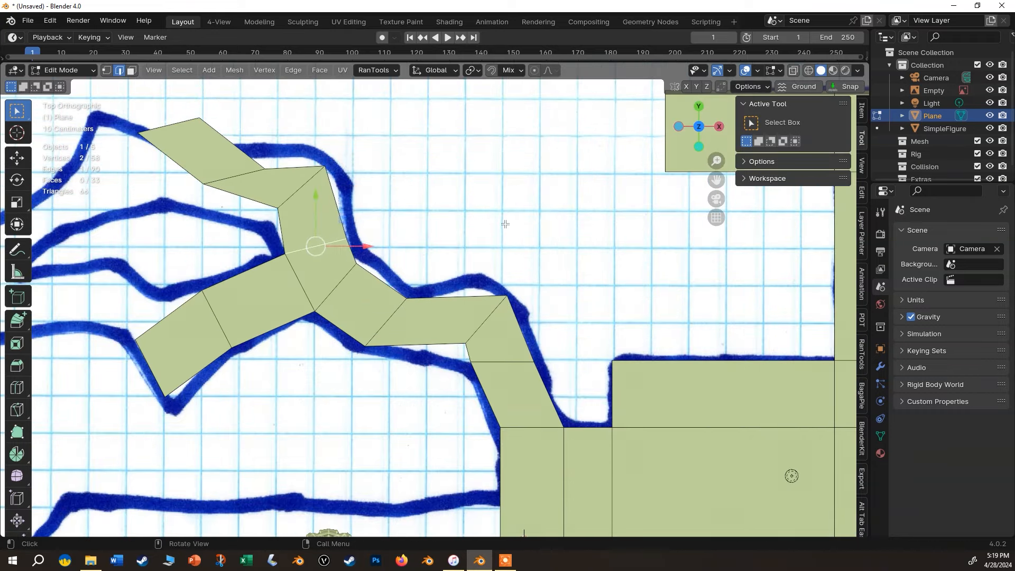
{"action": "key", "text": "r"}
{"action": "left_click", "coordinate": [447, 189]}
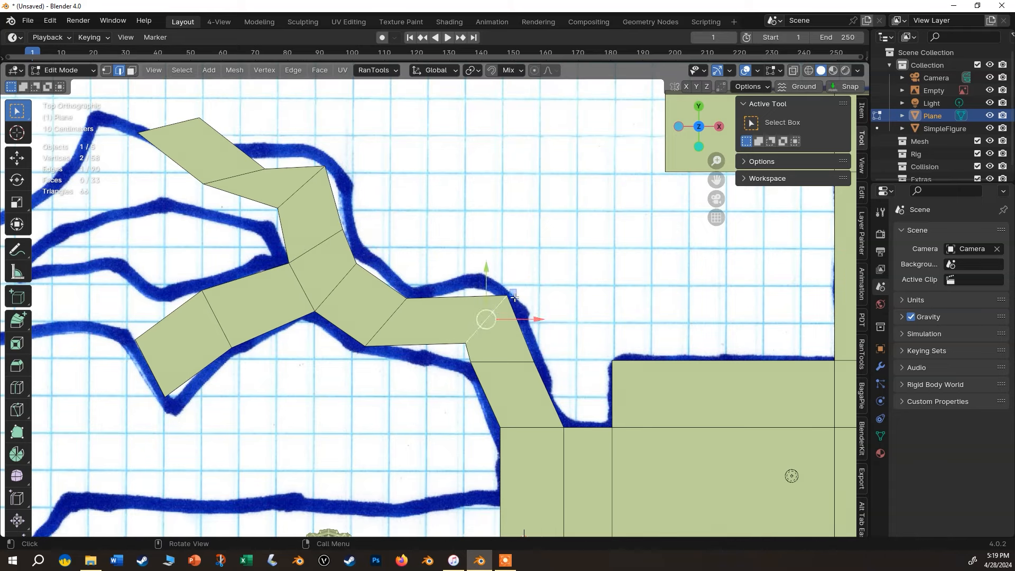
Move the passage's cross edge at its eastern bend northwest, and move that edge's south vertex onto the drawn south wall
{"action": "key", "text": "g"}
{"action": "left_click", "coordinate": [488, 290]}
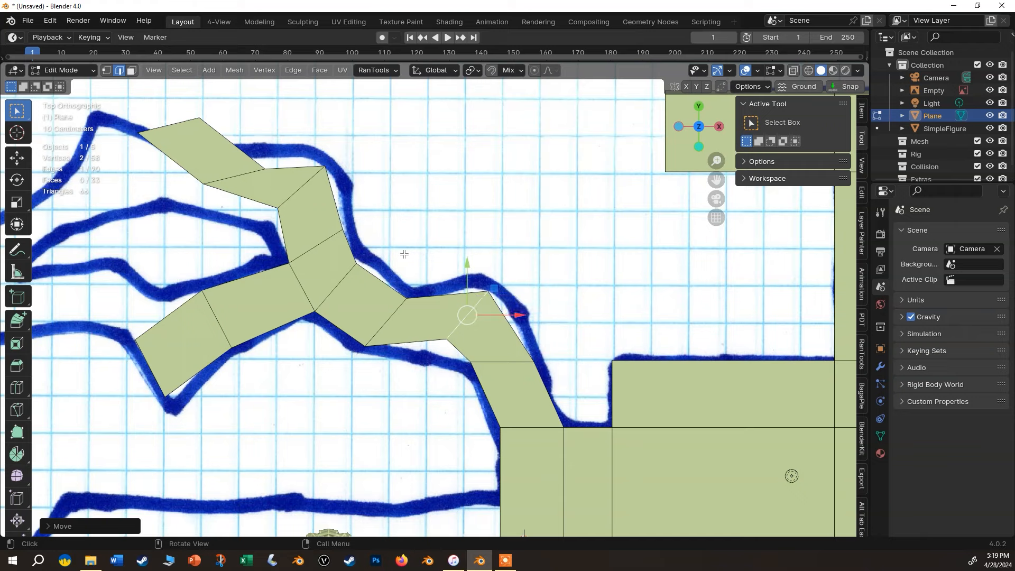
{"action": "key", "text": "1"}
{"action": "left_click", "coordinate": [443, 338]}
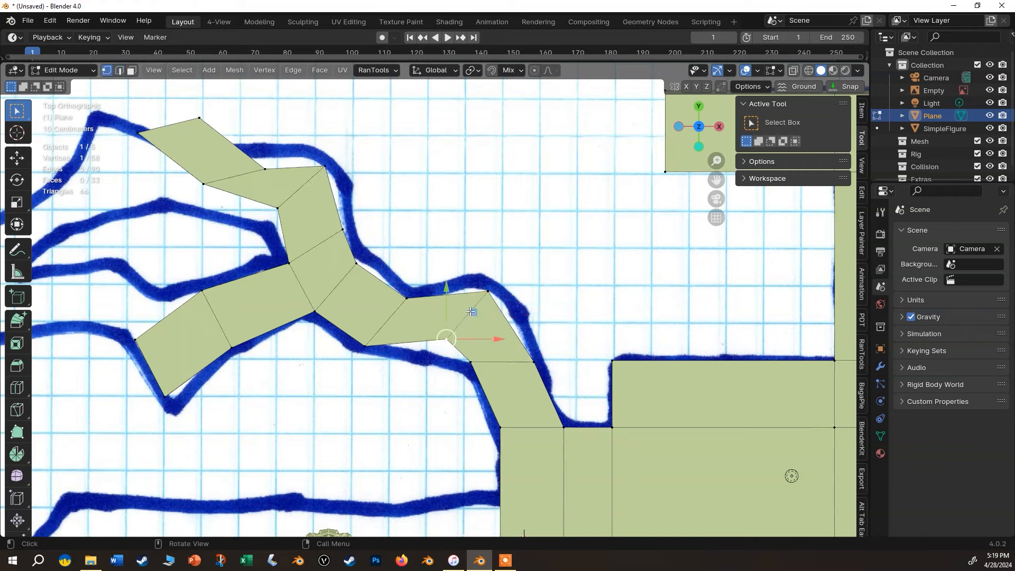
{"action": "key", "text": "g"}
{"action": "left_click", "coordinate": [479, 293]}
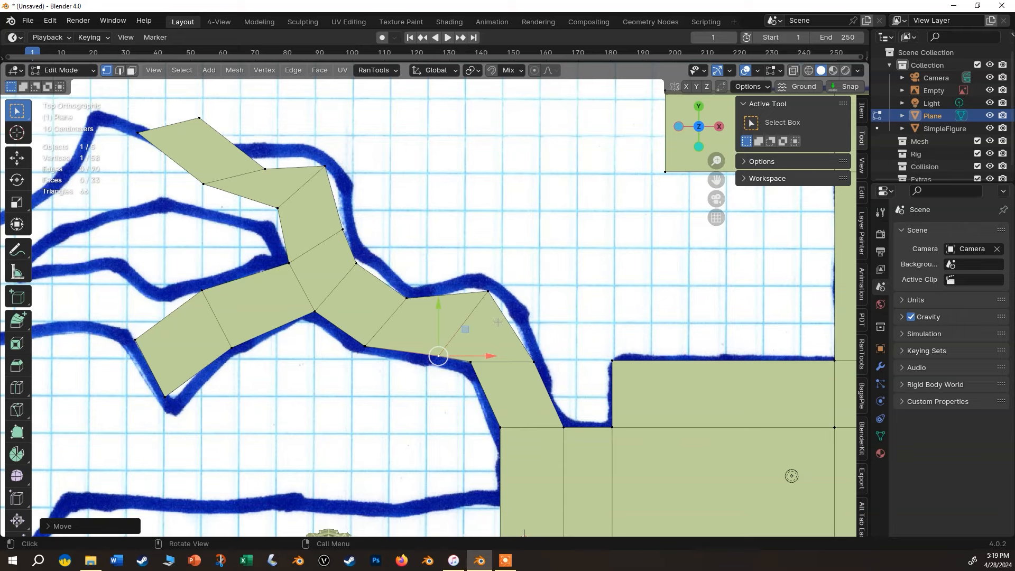
Move the fork's east vertex and the vertices around the upper branch's bend onto the drawn walls
{"action": "left_click", "coordinate": [363, 264]}
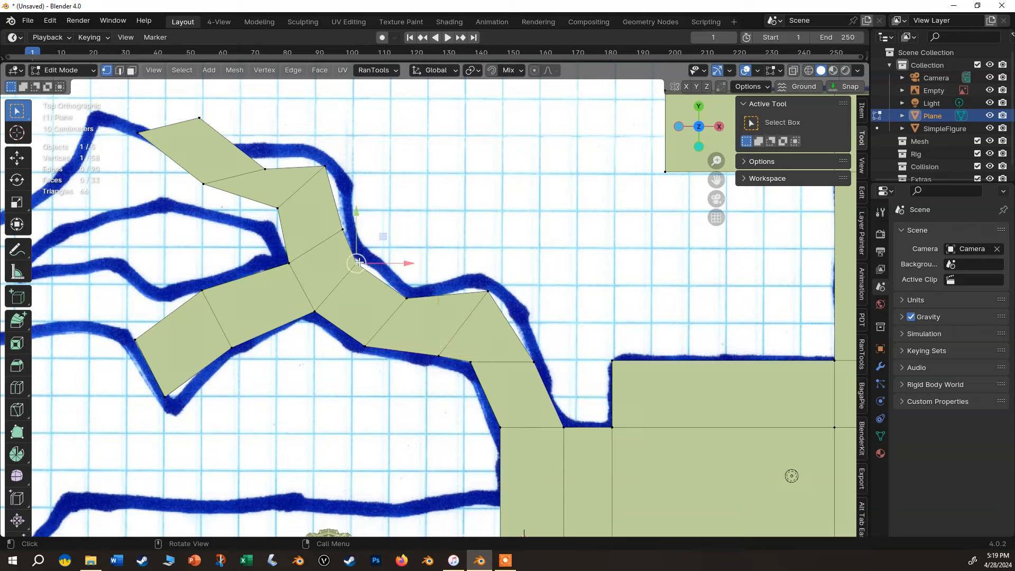
{"action": "left_click_drag", "start_coordinate": [384, 237], "coordinate": [401, 242]}
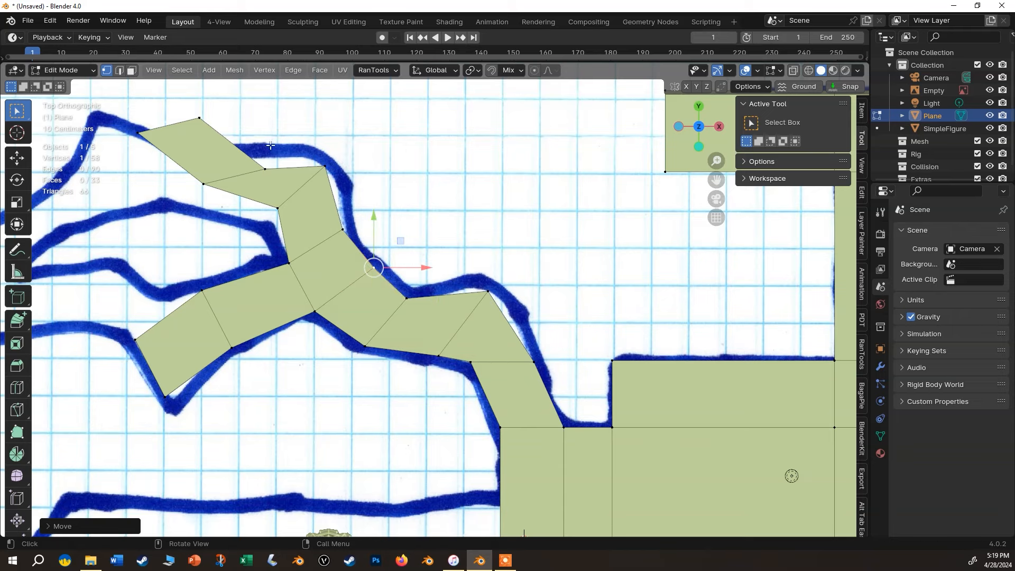
{"action": "left_click", "coordinate": [278, 209]}
{"action": "left_click_drag", "start_coordinate": [304, 182], "coordinate": [331, 121]}
{"action": "left_click", "coordinate": [202, 182]}
{"action": "left_click_drag", "start_coordinate": [229, 156], "coordinate": [292, 193]}
{"action": "left_click", "coordinate": [271, 216]}
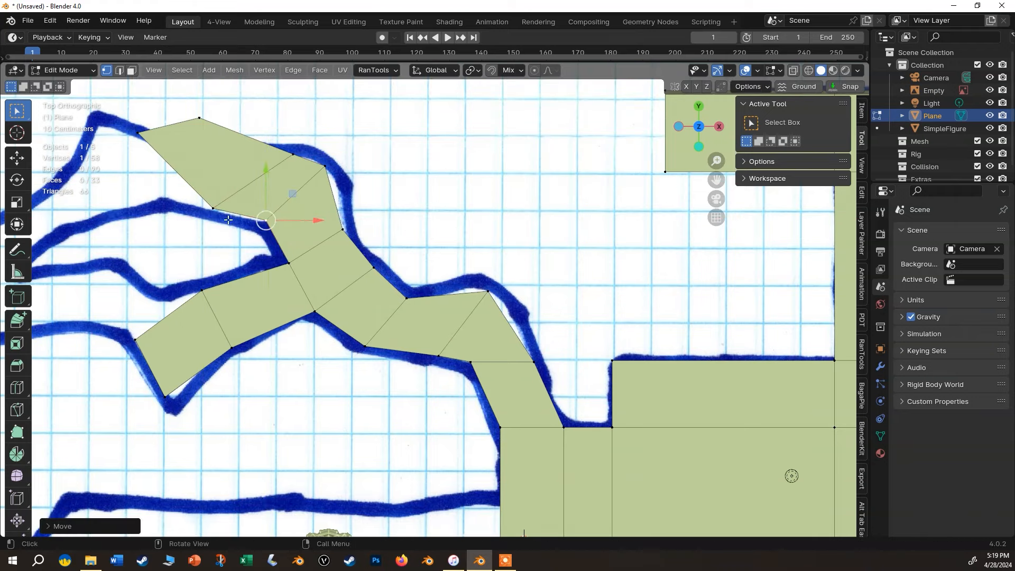
Move the upper branch's two end vertices to the drawn walls and shift the adjacent north-wall vertex west
{"action": "left_click", "coordinate": [143, 132]}
{"action": "left_click_drag", "start_coordinate": [165, 105], "coordinate": [189, 178]}
{"action": "left_click", "coordinate": [200, 118]}
{"action": "left_click_drag", "start_coordinate": [220, 98], "coordinate": [196, 132]}
{"action": "left_click", "coordinate": [289, 157]}
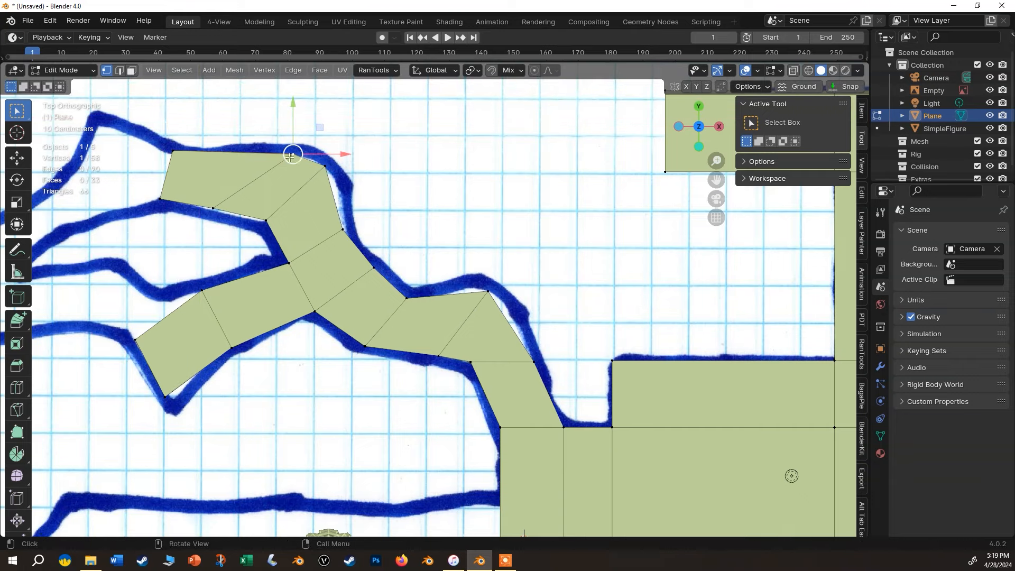
{"action": "left_click_drag", "start_coordinate": [318, 127], "coordinate": [274, 133]}
Knife-cut from the upper branch's inner corner vertex to its north edge, and move the new vertex onto the drawn north wall
{"action": "scroll", "coordinate": [321, 207], "scroll_direction": "up", "scroll_amount": 2}
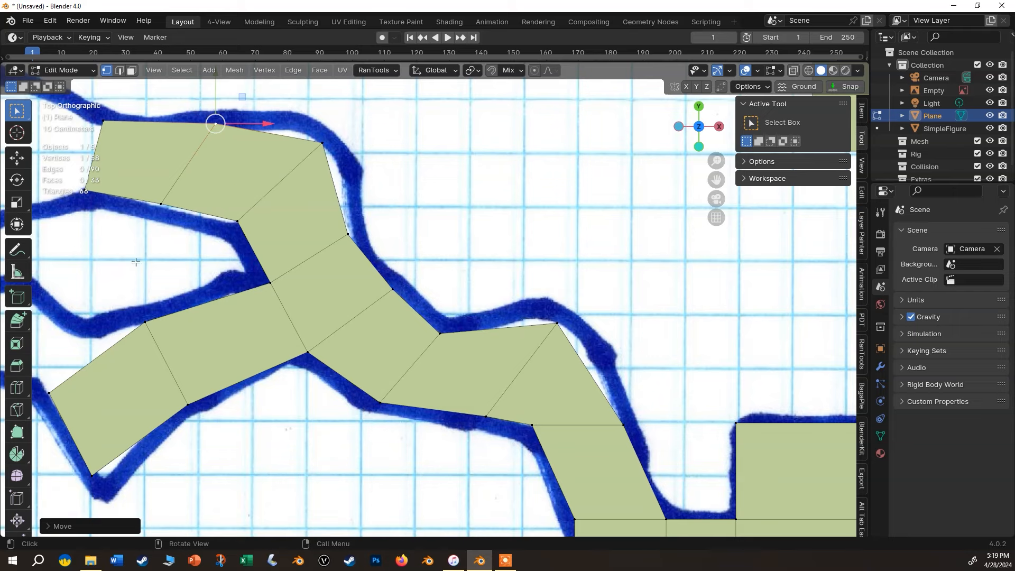
{"action": "key", "text": "k"}
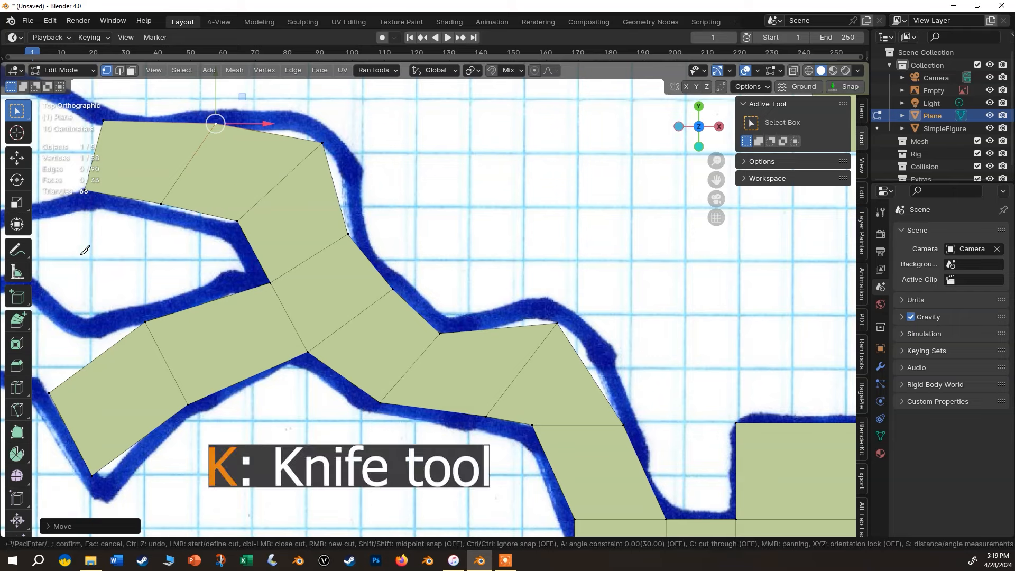
{"action": "left_click", "coordinate": [240, 217]}
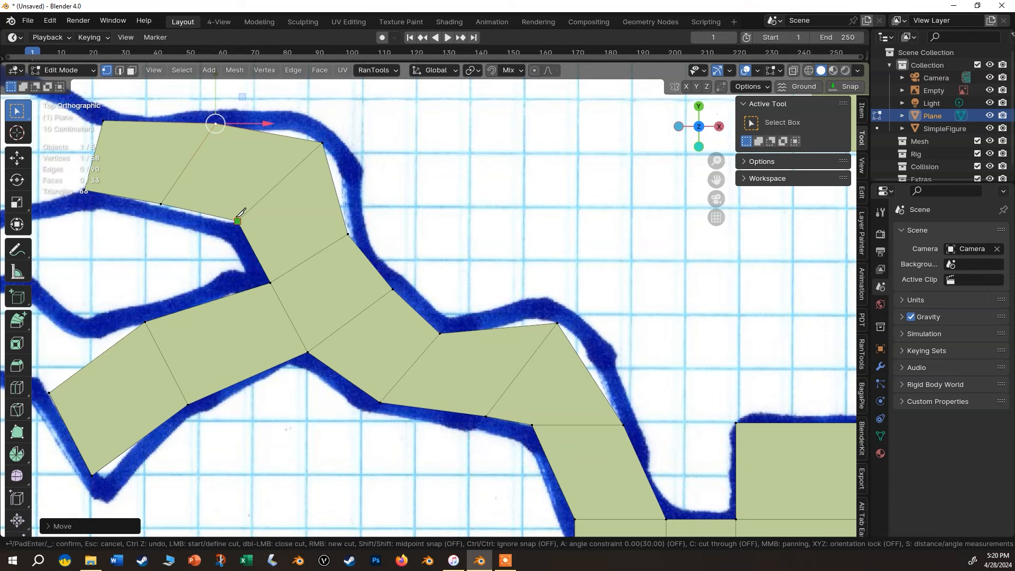
{"action": "left_click", "coordinate": [264, 128]}
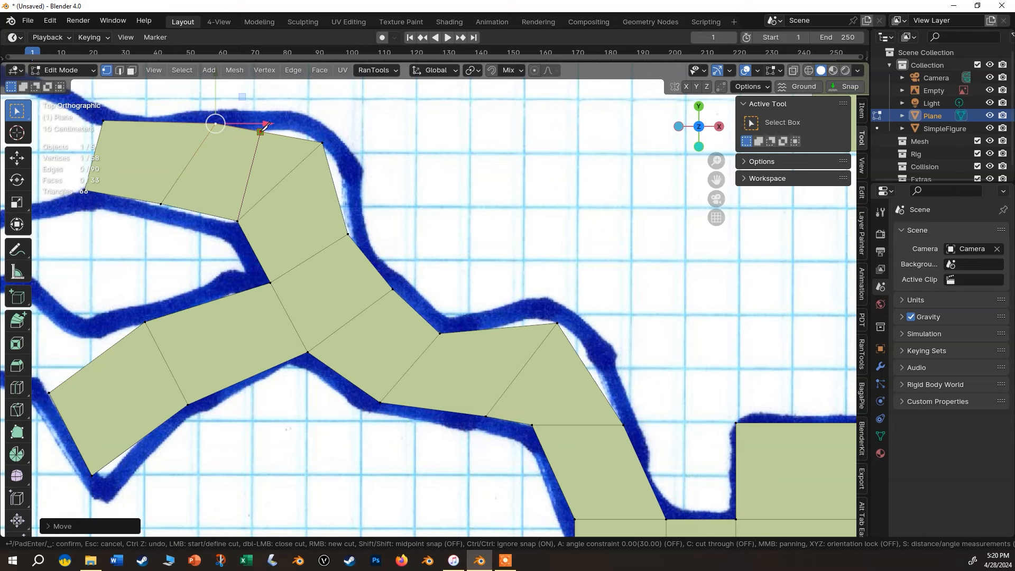
{"action": "key", "text": "Return"}
{"action": "left_click", "coordinate": [260, 131]}
{"action": "key", "text": "g"}
{"action": "left_click_drag", "start_coordinate": [300, 97], "coordinate": [301, 98]}
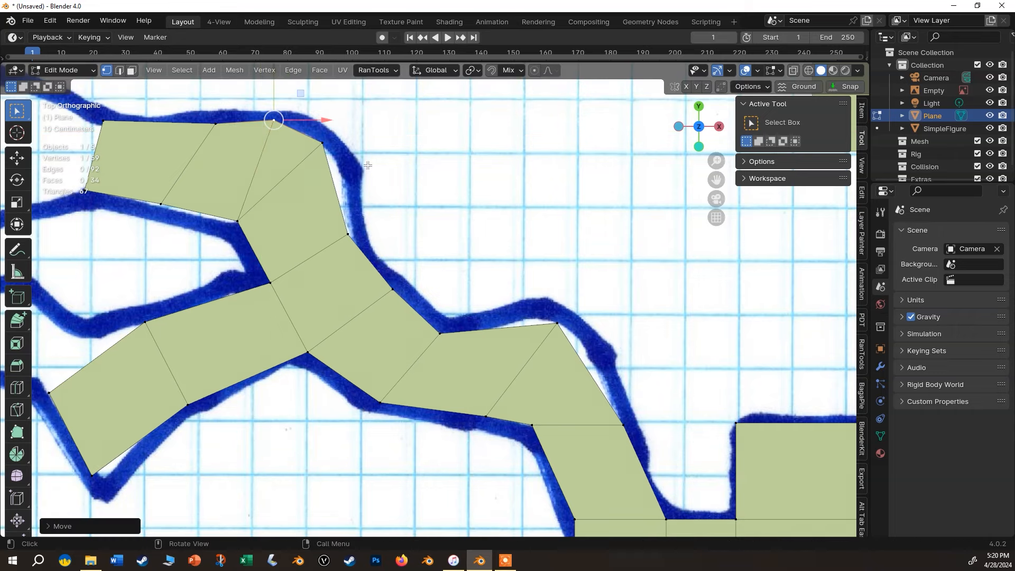
Fine-tune the upper branch's outer corner vertex and the new north-edge vertex to follow the drawn curve
{"action": "left_click", "coordinate": [324, 142]}
{"action": "mouse_move", "coordinate": [352, 123]}
{"action": "left_mouse_down"}
{"action": "mouse_move", "coordinate": [363, 152]}
{"action": "mouse_move", "coordinate": [359, 128]}
{"action": "left_mouse_up"}
{"action": "left_click", "coordinate": [273, 120]}
{"action": "left_click_drag", "start_coordinate": [294, 98], "coordinate": [299, 100]}
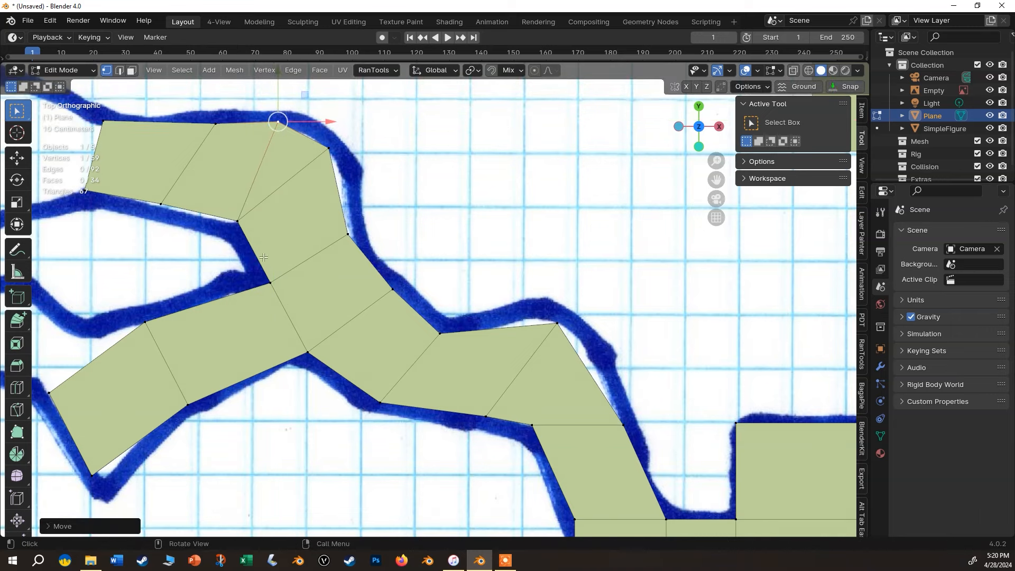
Knife-cut across the upper branch below its bend, from the inner west edge to the outer east edge
{"action": "key", "text": "k"}
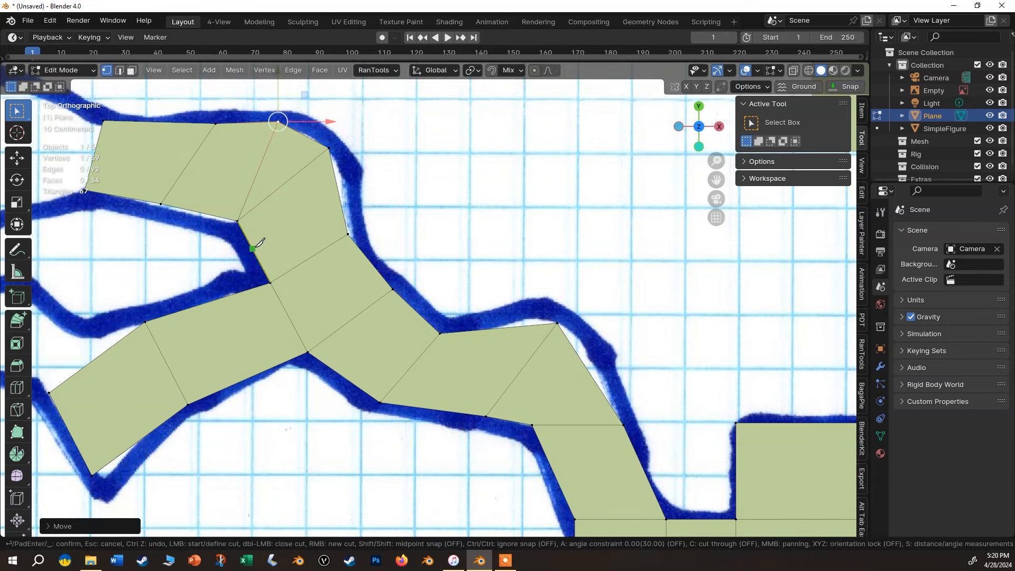
{"action": "left_click", "coordinate": [252, 248]}
{"action": "left_click", "coordinate": [339, 196]}
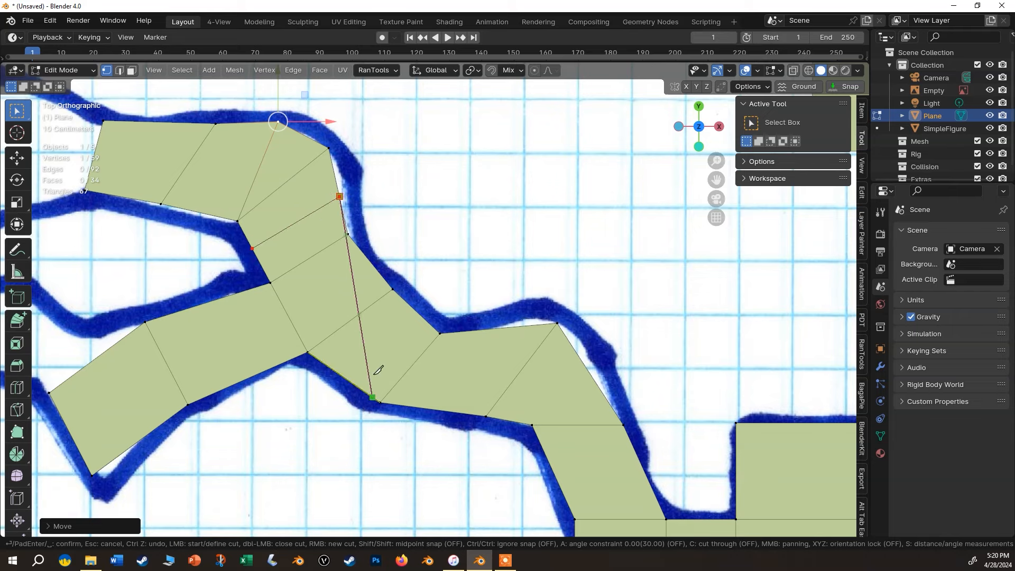
{"action": "key", "text": "Return"}
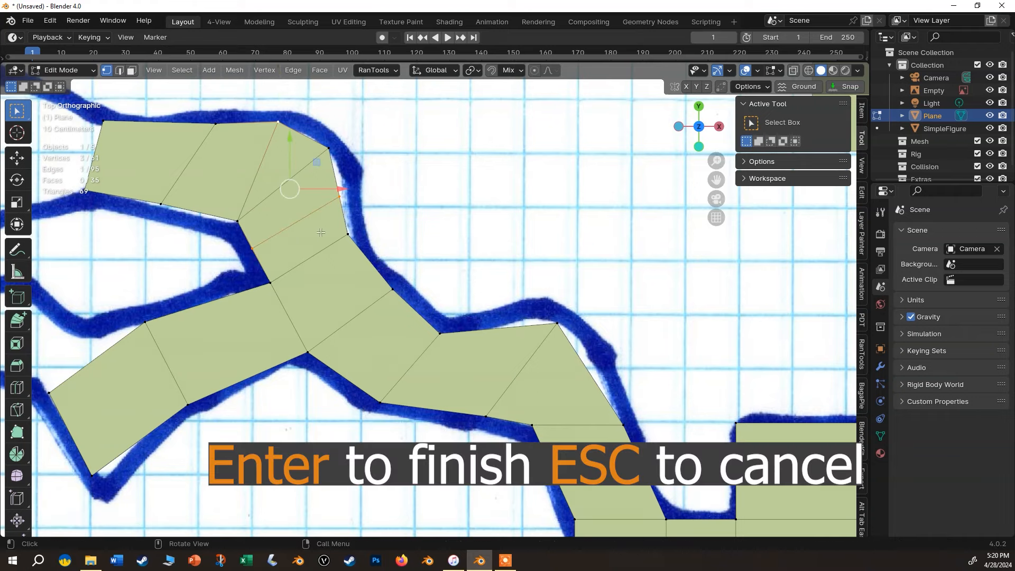
Move the cut's outer vertex onto the drawn east wall and shift the bend's inner corner vertex slightly west
{"action": "left_click", "coordinate": [340, 198]}
{"action": "key", "text": "g"}
{"action": "left_click", "coordinate": [376, 152]}
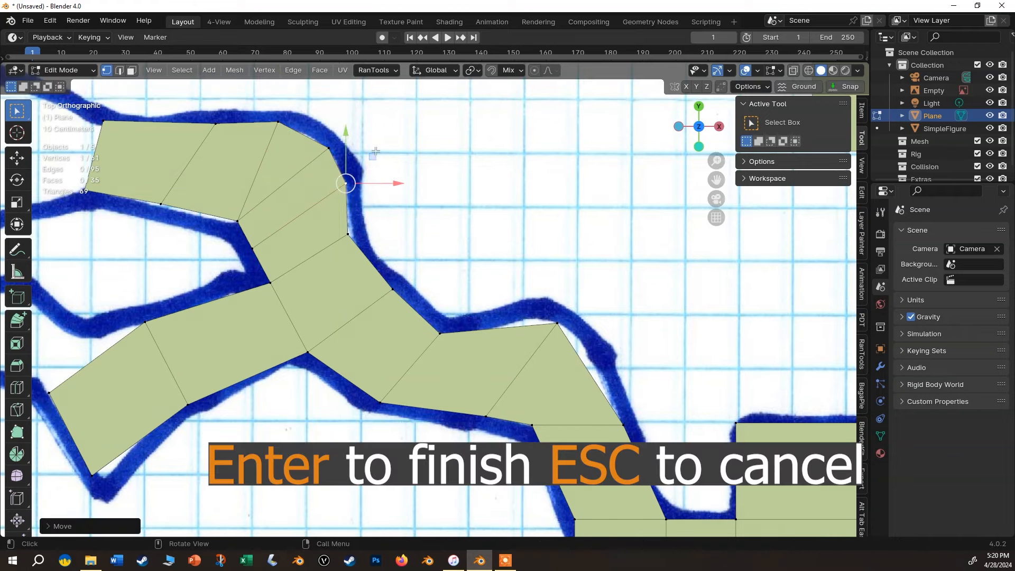
{"action": "left_click", "coordinate": [238, 216]}
{"action": "key", "text": "g"}
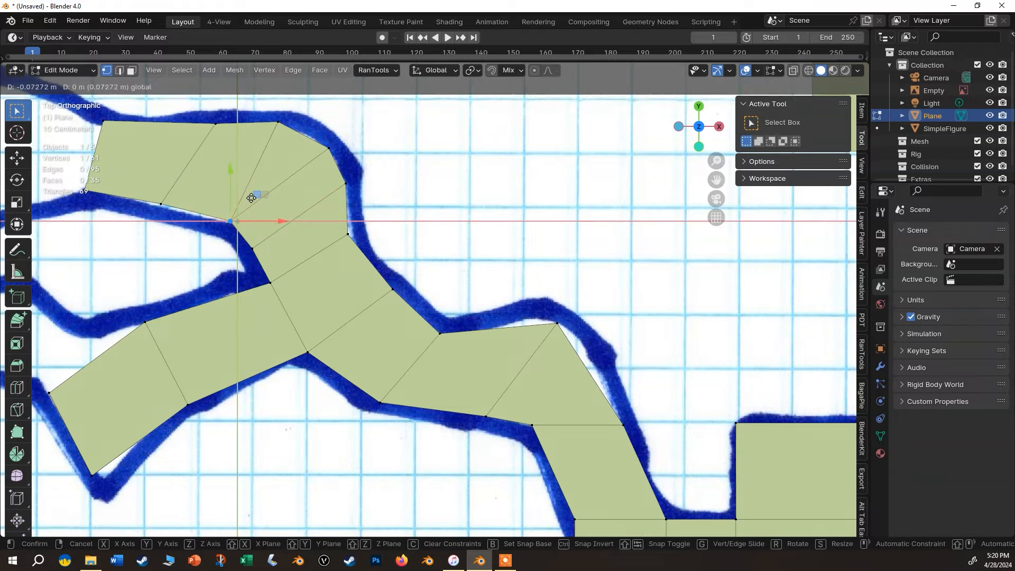
{"action": "left_click", "coordinate": [251, 199]}
In edge select mode, select the main room's outline edges from the cave passage mouth along the north wall
{"action": "scroll", "coordinate": [302, 334], "scroll_direction": "down", "scroll_amount": 4}
{"action": "scroll", "coordinate": [342, 422], "scroll_direction": "down", "scroll_amount": 5}
{"action": "middle_click_drag", "start_coordinate": [343, 433], "coordinate": [308, 334]}
{"action": "scroll", "coordinate": [296, 360], "scroll_direction": "down", "scroll_amount": 2}
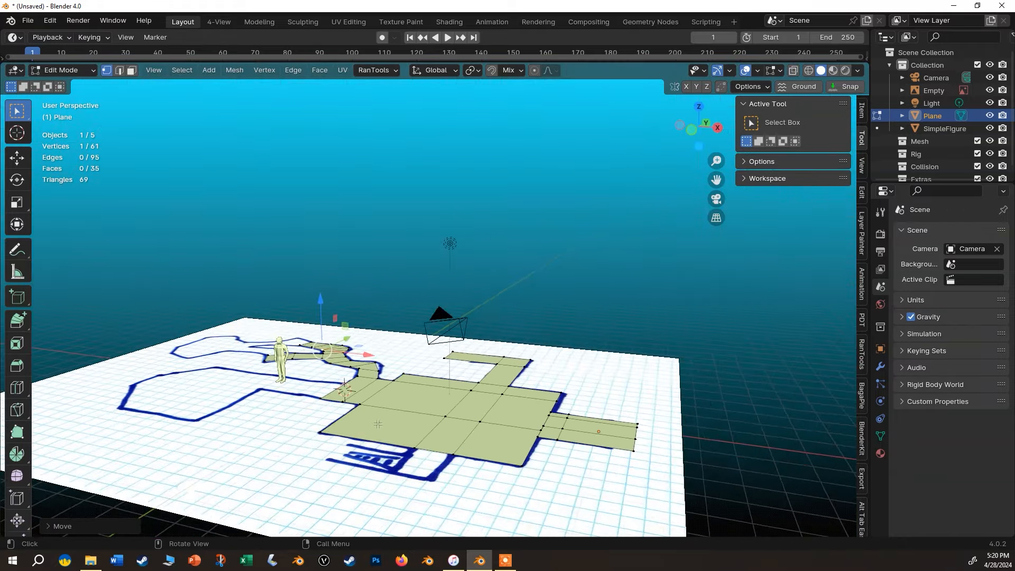
{"action": "scroll", "coordinate": [426, 391], "scroll_direction": "up", "scroll_amount": 4}
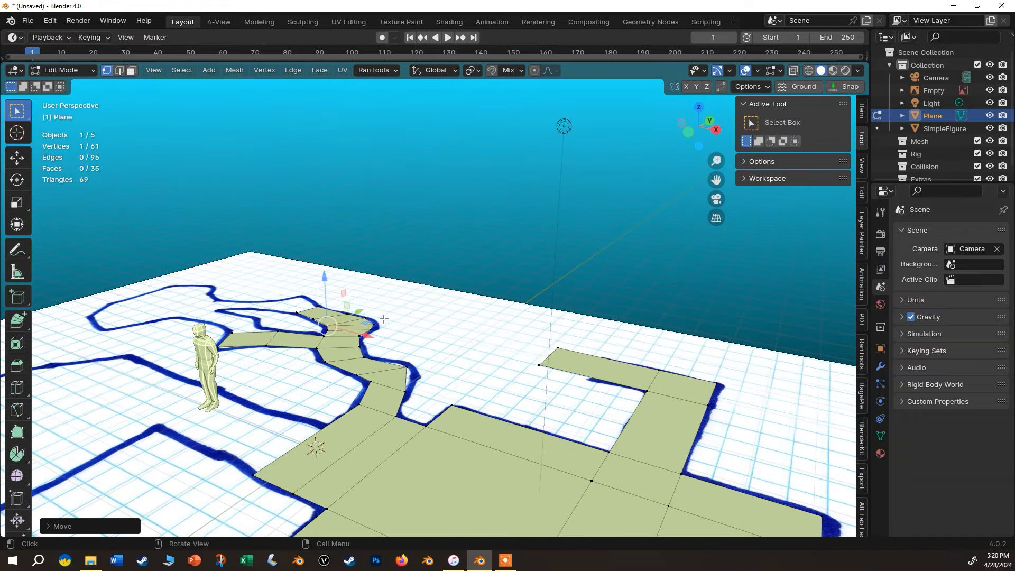
{"action": "middle_click_drag", "start_coordinate": [414, 440], "coordinate": [280, 384], "text": "shift"}
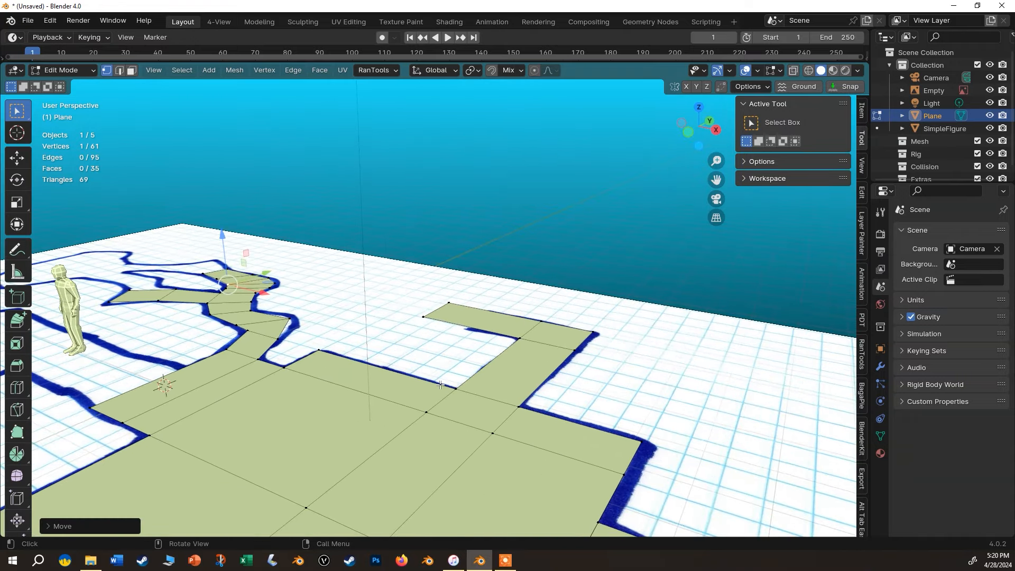
{"action": "left_click", "coordinate": [119, 72]}
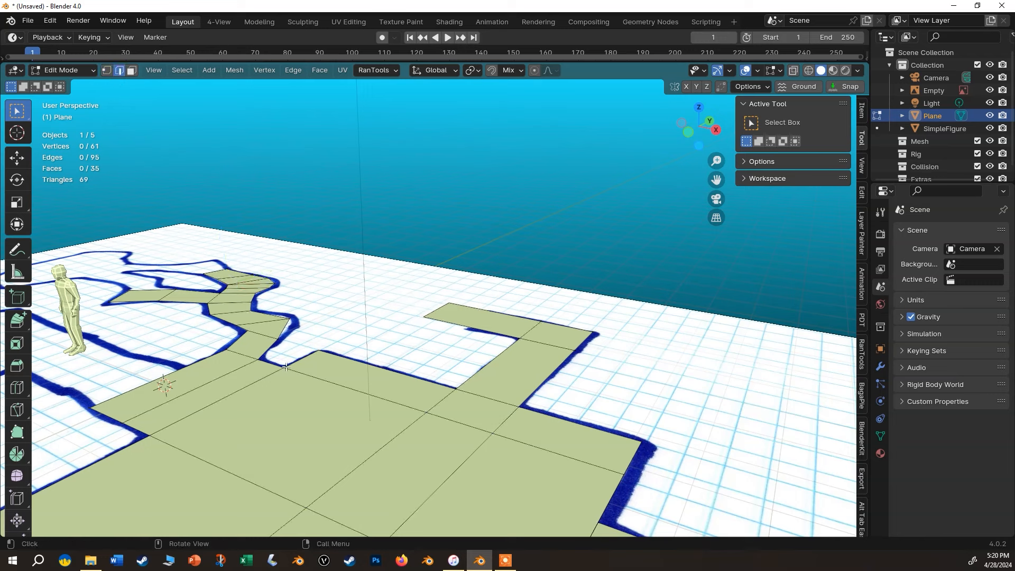
{"action": "left_click", "coordinate": [269, 362]}
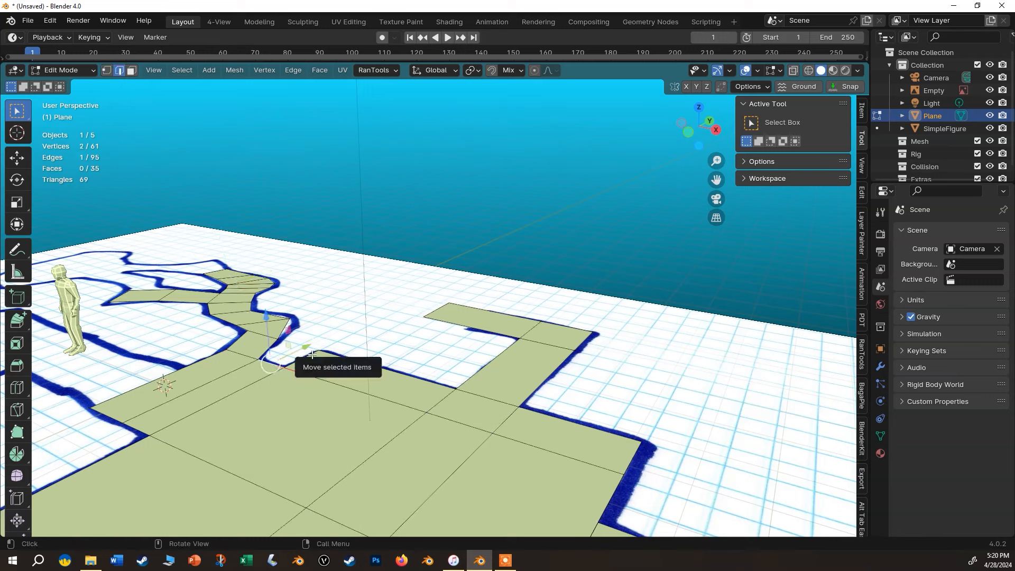
{"action": "left_click", "coordinate": [310, 354], "text": "shift"}
{"action": "left_click", "coordinate": [394, 371], "text": "shift"}
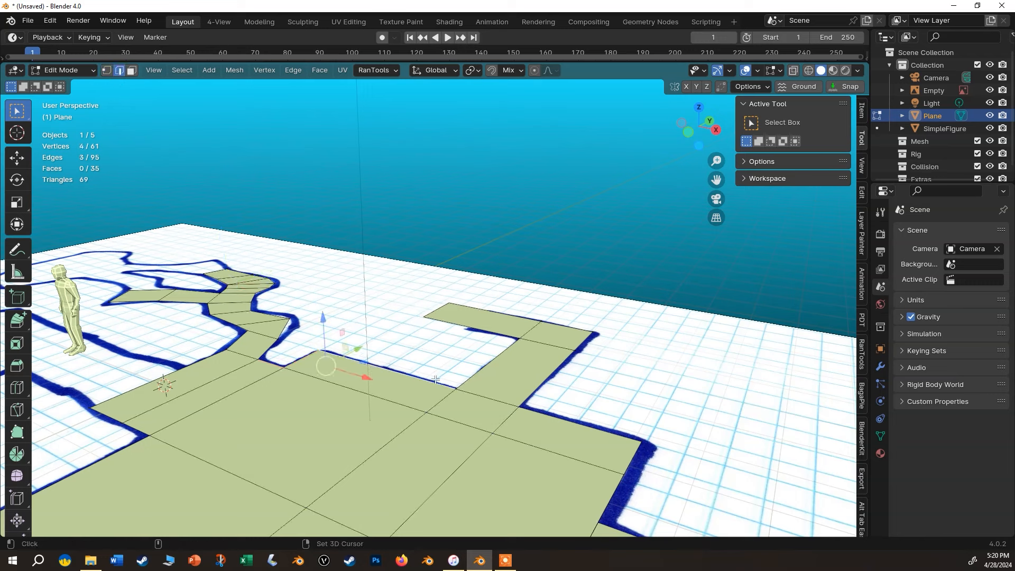
Add the north corridor's side edges and the room's north edge east of it to the selection
{"action": "left_click", "coordinate": [465, 384], "text": "shift"}
{"action": "left_click", "coordinate": [490, 331], "text": "shift"}
{"action": "left_click", "coordinate": [492, 309], "text": "shift"}
{"action": "left_click", "coordinate": [576, 326], "text": "shift"}
{"action": "left_click", "coordinate": [585, 339], "text": "shift"}
{"action": "left_click", "coordinate": [555, 372], "text": "shift"}
{"action": "left_click", "coordinate": [561, 418], "text": "shift"}
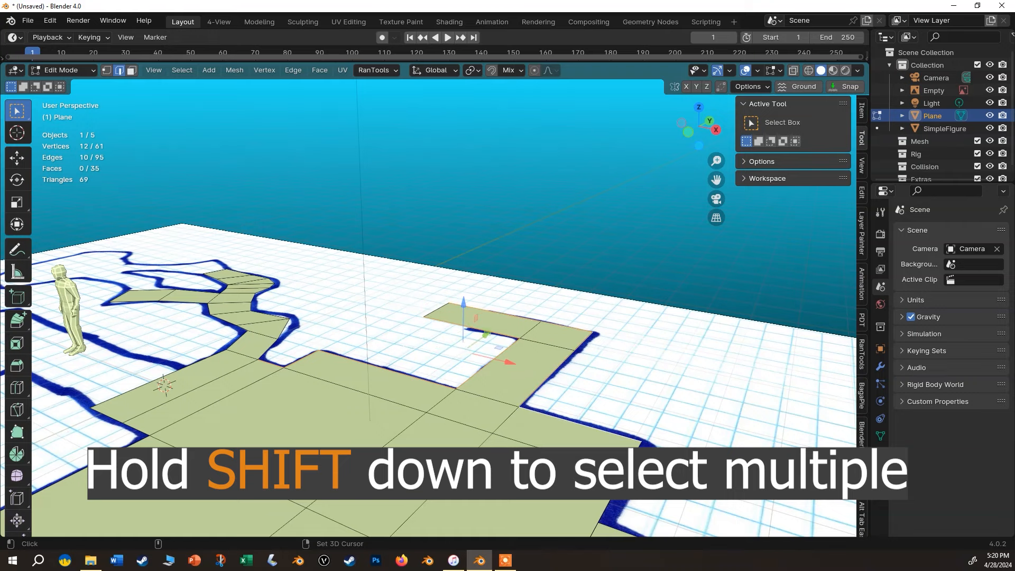
Add the main room's east edges down to the east corridor and that corridor's north edge to the selection
{"action": "left_click", "coordinate": [631, 459], "text": "shift"}
{"action": "left_click", "coordinate": [601, 511], "text": "shift"}
{"action": "scroll", "coordinate": [597, 507], "scroll_direction": "down", "scroll_amount": 3}
{"action": "middle_click_drag", "start_coordinate": [469, 327], "coordinate": [410, 255], "text": "shift"}
{"action": "scroll", "coordinate": [519, 401], "scroll_direction": "up", "scroll_amount": 5}
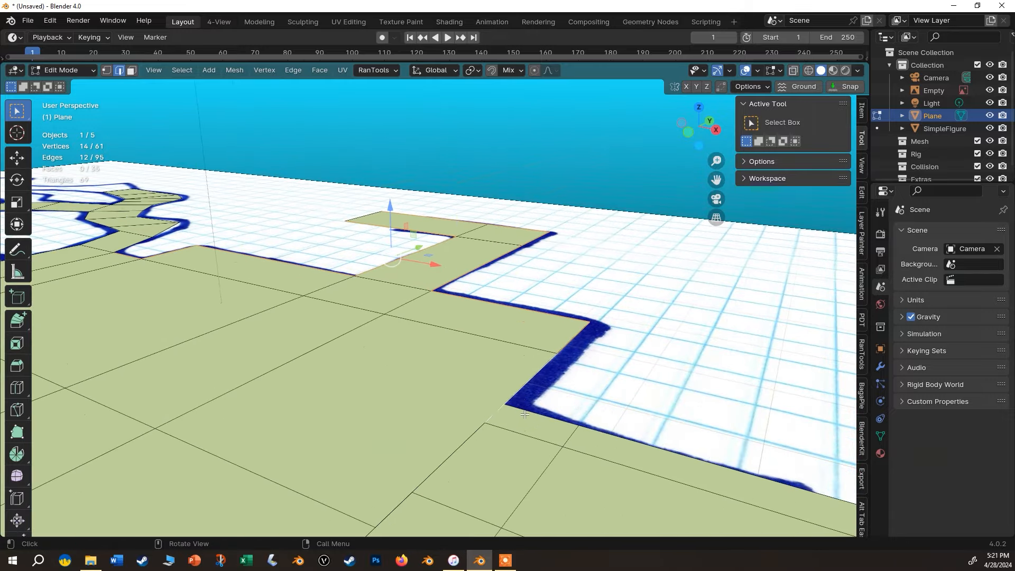
{"action": "scroll", "coordinate": [502, 416], "scroll_direction": "up", "scroll_amount": 1}
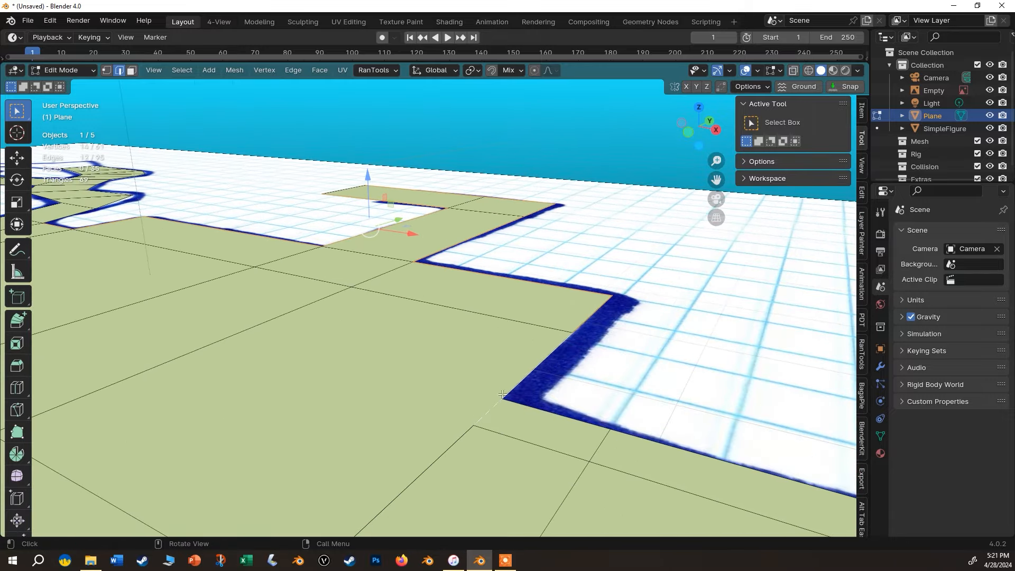
{"action": "left_click", "coordinate": [519, 403], "text": "shift"}
{"action": "scroll", "coordinate": [518, 404], "scroll_direction": "down", "scroll_amount": 2}
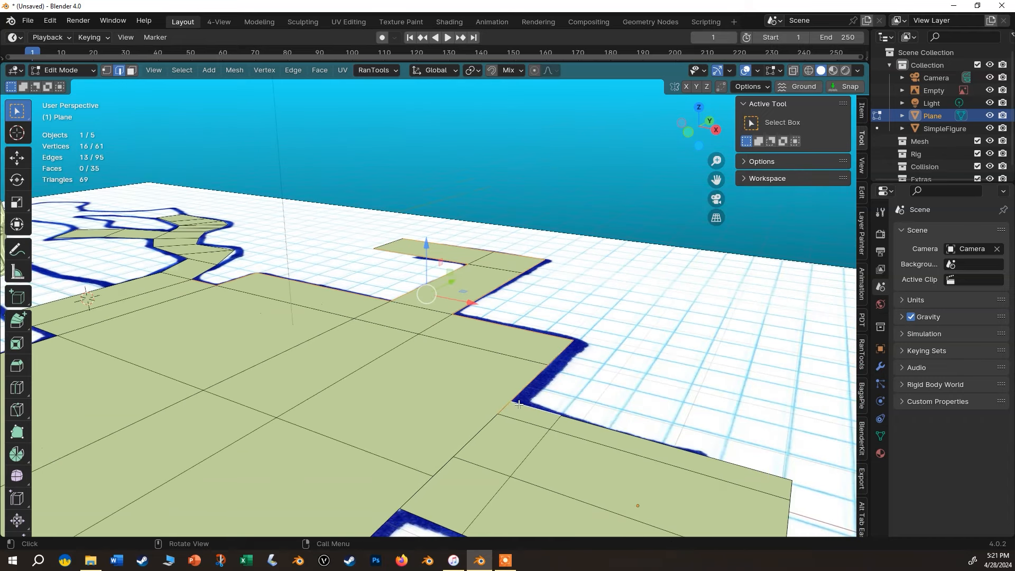
{"action": "left_click", "coordinate": [606, 430], "text": "shift"}
Add the east corridor's south edges to the selection and extrude all selected edges straight up along Z about 2.48 m
{"action": "scroll", "coordinate": [606, 432], "scroll_direction": "down", "scroll_amount": 3}
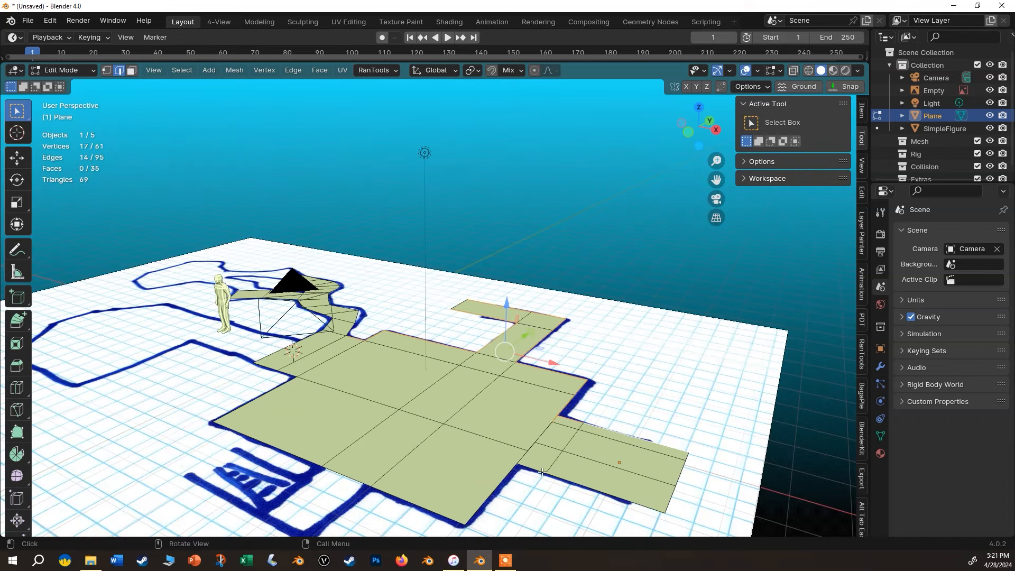
{"action": "scroll", "coordinate": [542, 472], "scroll_direction": "up", "scroll_amount": 2}
{"action": "left_click", "coordinate": [570, 475], "text": "shift"}
{"action": "left_click", "coordinate": [569, 479], "text": "shift"}
{"action": "left_click", "coordinate": [476, 485], "text": "shift"}
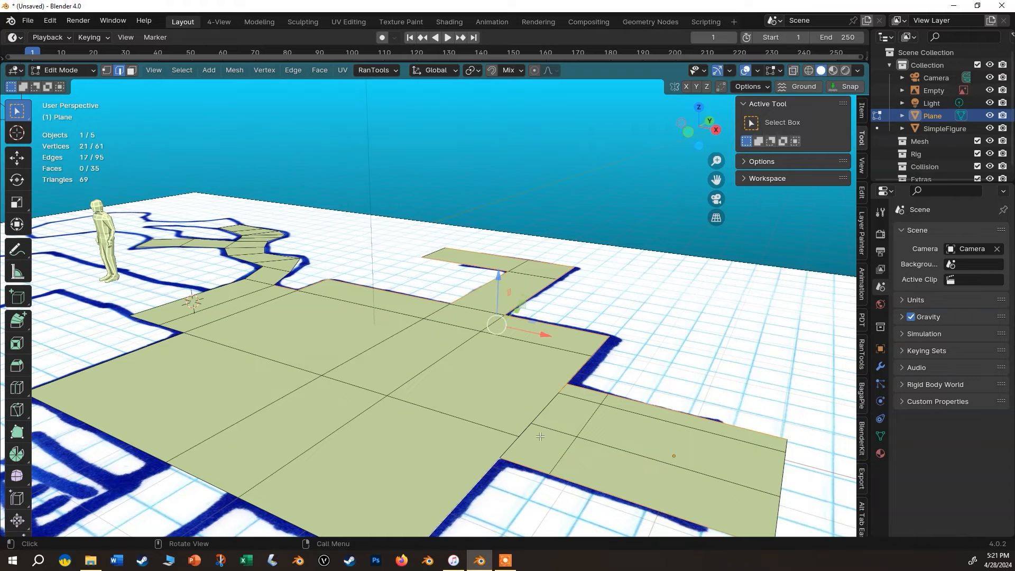
{"action": "key", "text": "e"}
{"action": "key", "text": "z"}
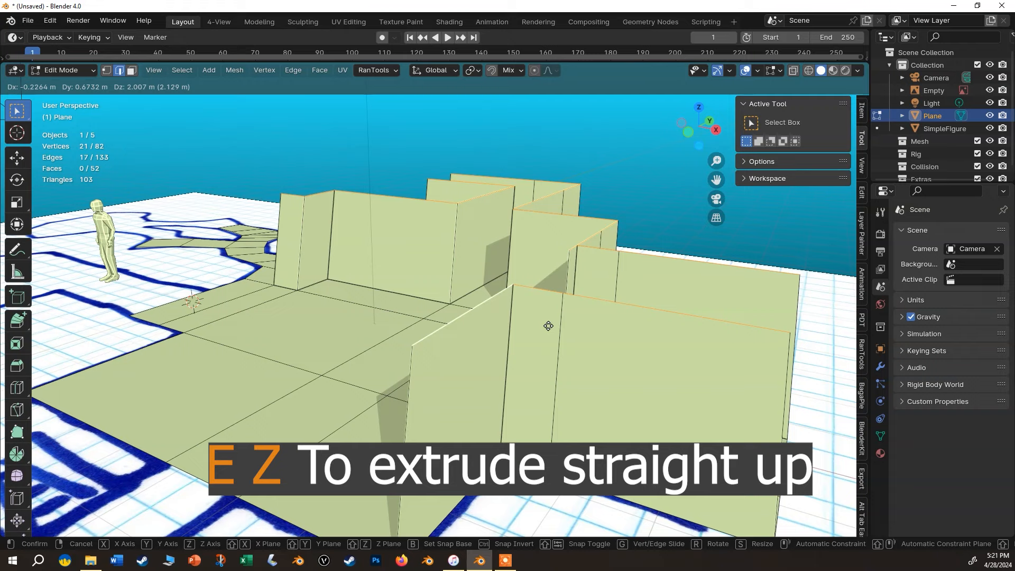
{"action": "key", "text": "z"}
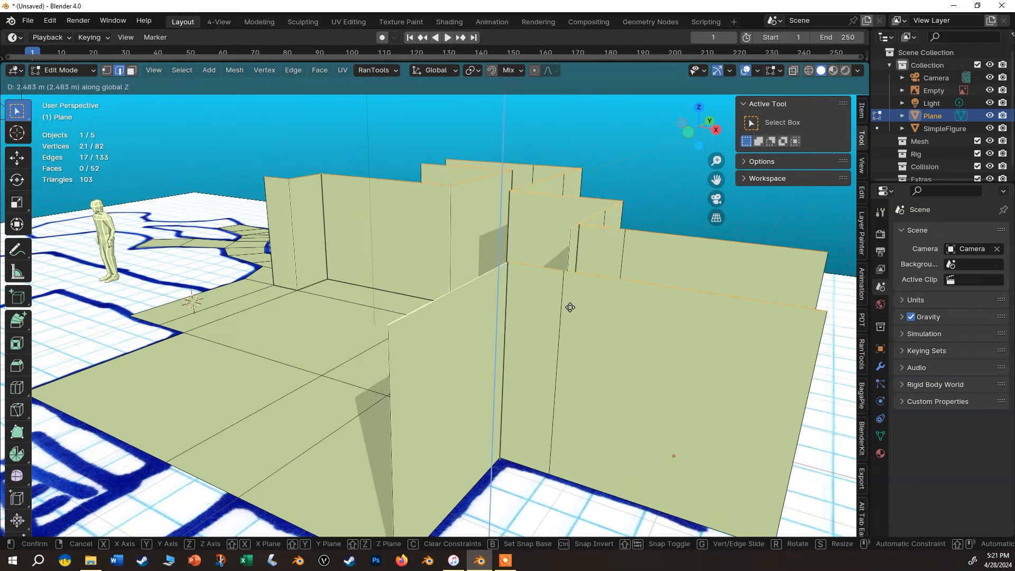
{"action": "left_click", "coordinate": [570, 307]}
Delete the free vertical edge of the wall flap sticking out across the east corridor's mouth
{"action": "middle_click_drag", "start_coordinate": [570, 307], "coordinate": [453, 398]}
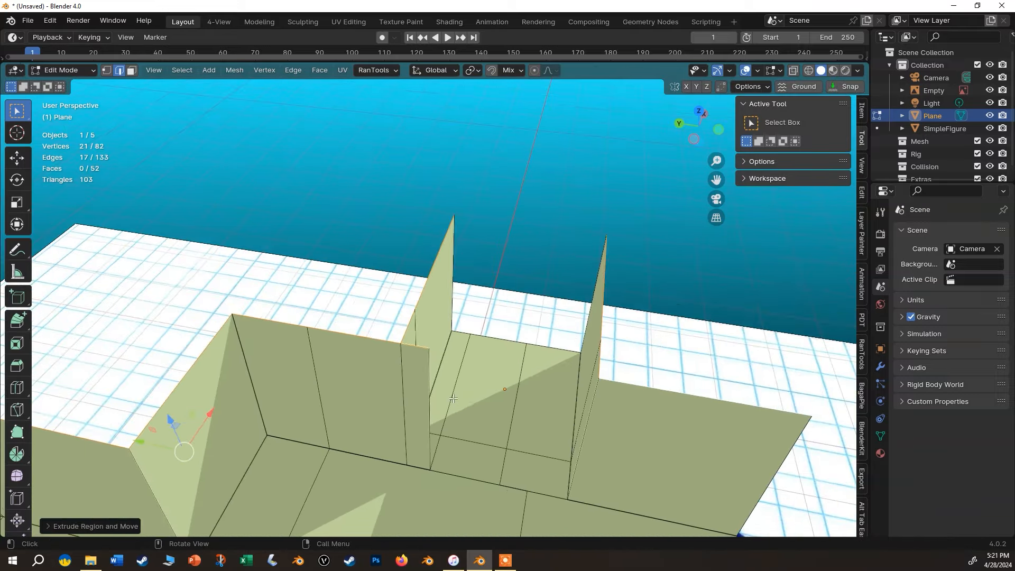
{"action": "scroll", "coordinate": [453, 398], "scroll_direction": "up", "scroll_amount": 3}
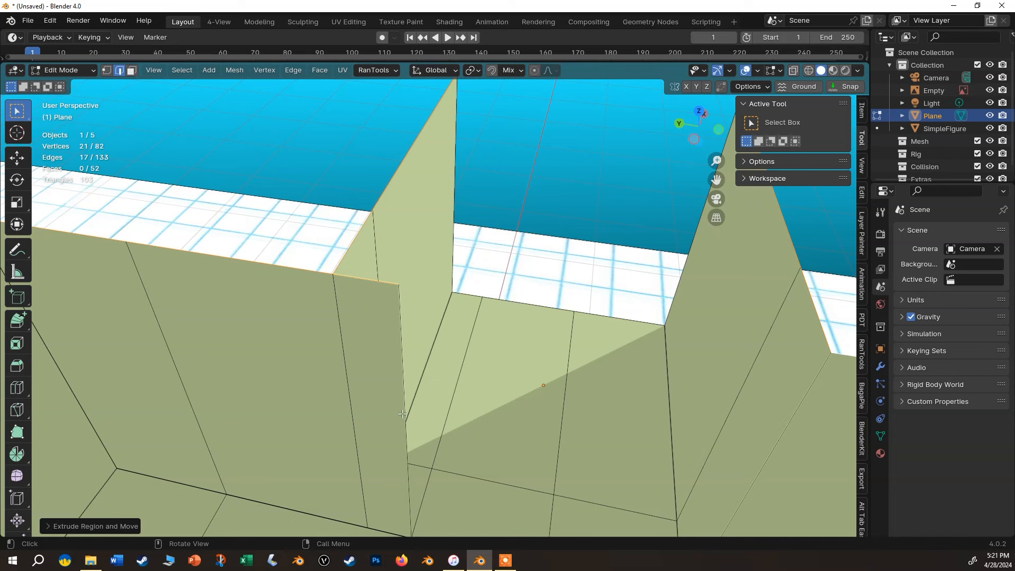
{"action": "left_click", "coordinate": [399, 351]}
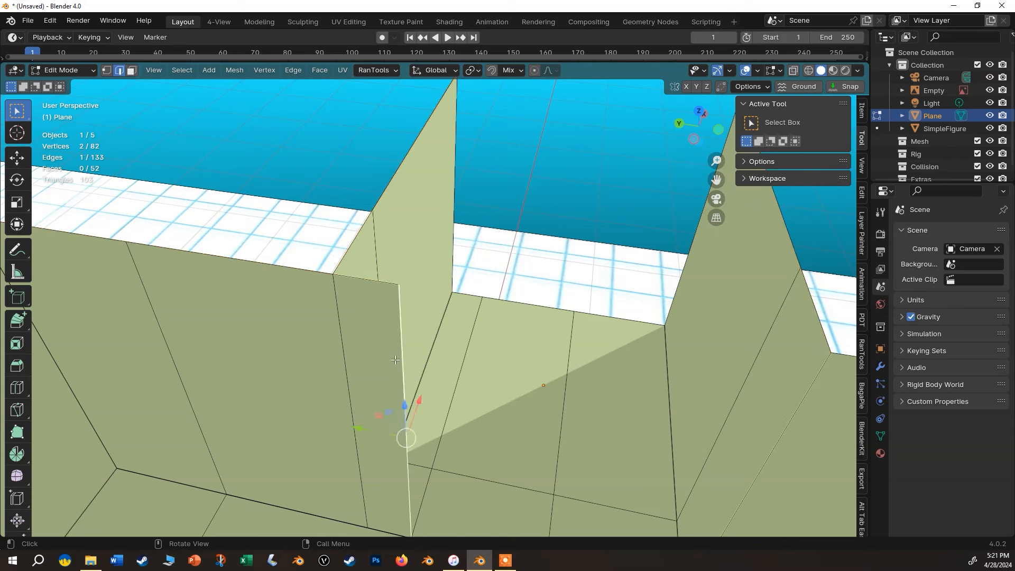
{"action": "key", "text": "x"}
{"action": "left_click", "coordinate": [395, 360]}
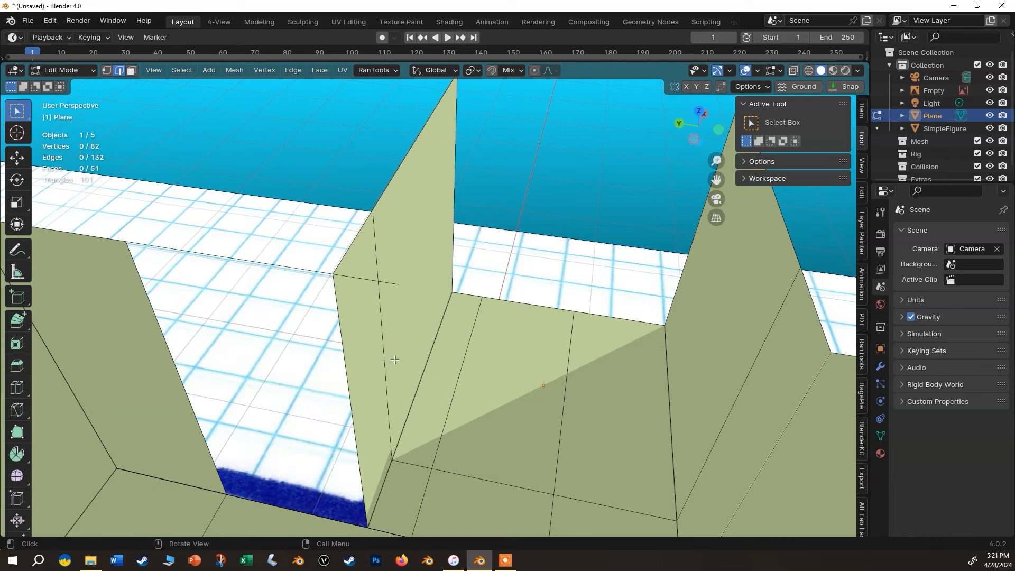
Delete the leftover loose top edge spanning the wall gap beside the east corridor
{"action": "scroll", "coordinate": [264, 378], "scroll_direction": "down", "scroll_amount": 3}
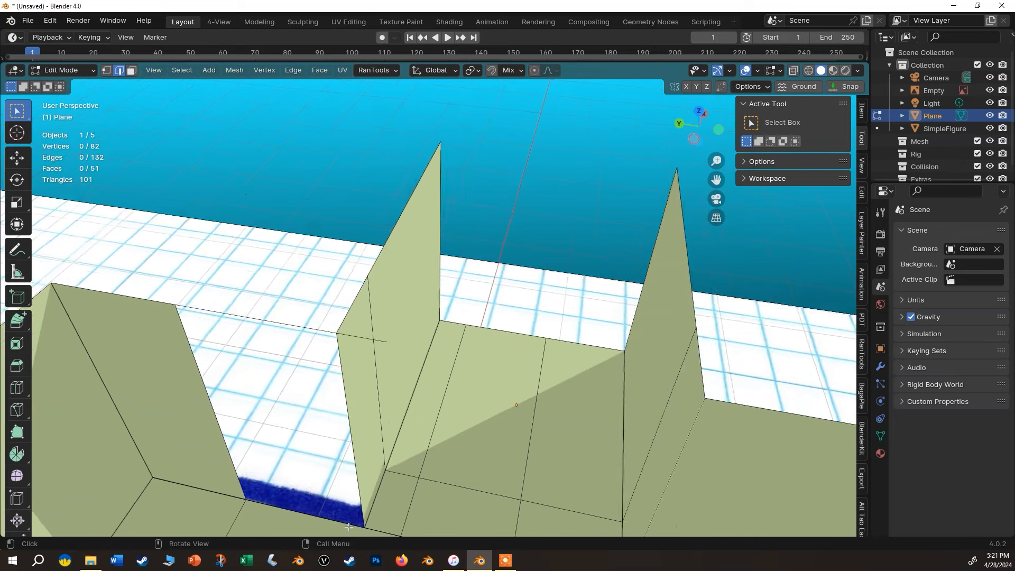
{"action": "left_click", "coordinate": [337, 379]}
{"action": "scroll", "coordinate": [346, 385], "scroll_direction": "up", "scroll_amount": 2}
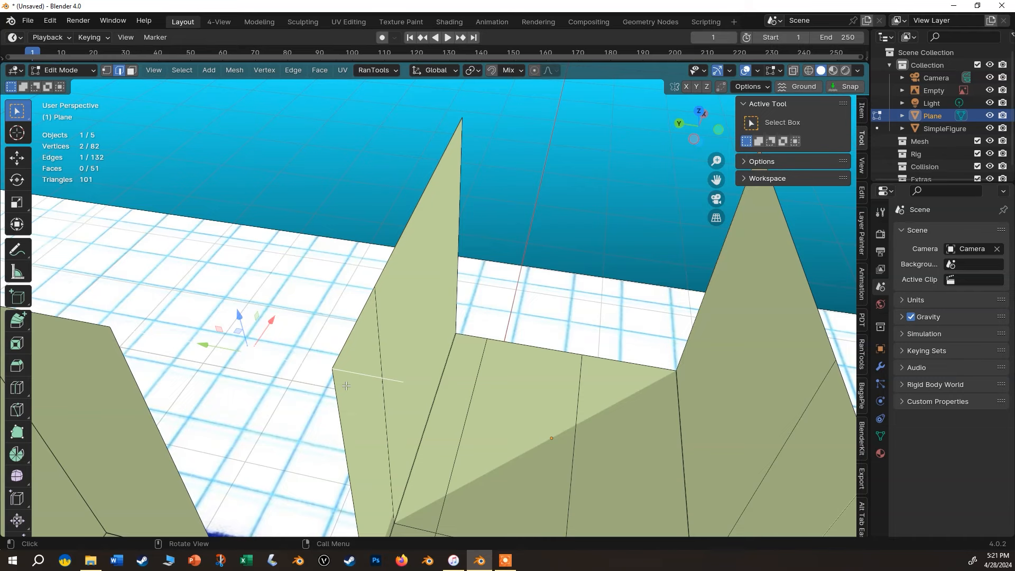
{"action": "key", "text": "x"}
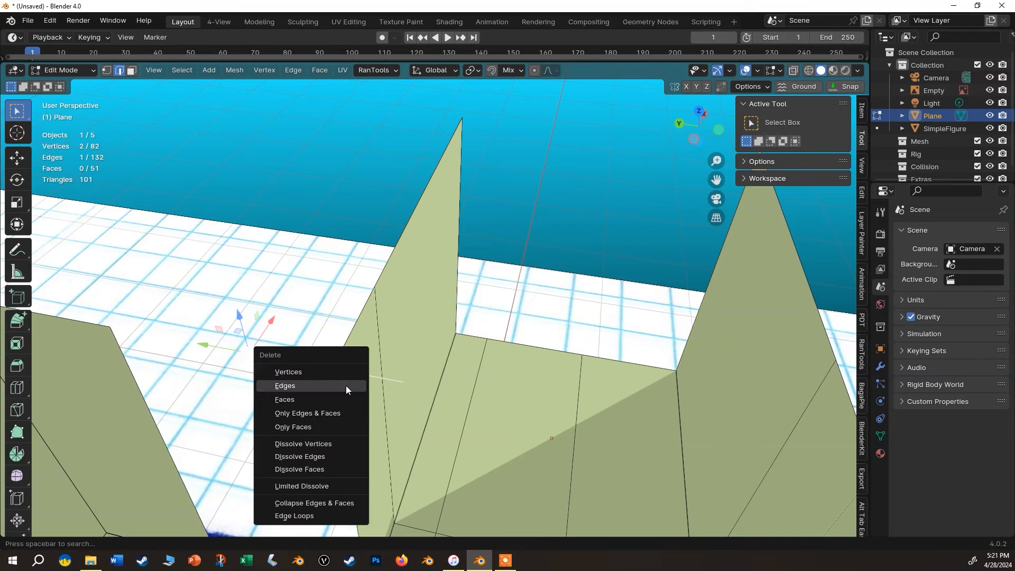
{"action": "left_click", "coordinate": [346, 386]}
Fill the wall gap beside the east corridor with a face between its two vertical edges
{"action": "scroll", "coordinate": [345, 394], "scroll_direction": "down", "scroll_amount": 2}
{"action": "middle_click_drag", "start_coordinate": [154, 412], "coordinate": [169, 253], "text": "shift"}
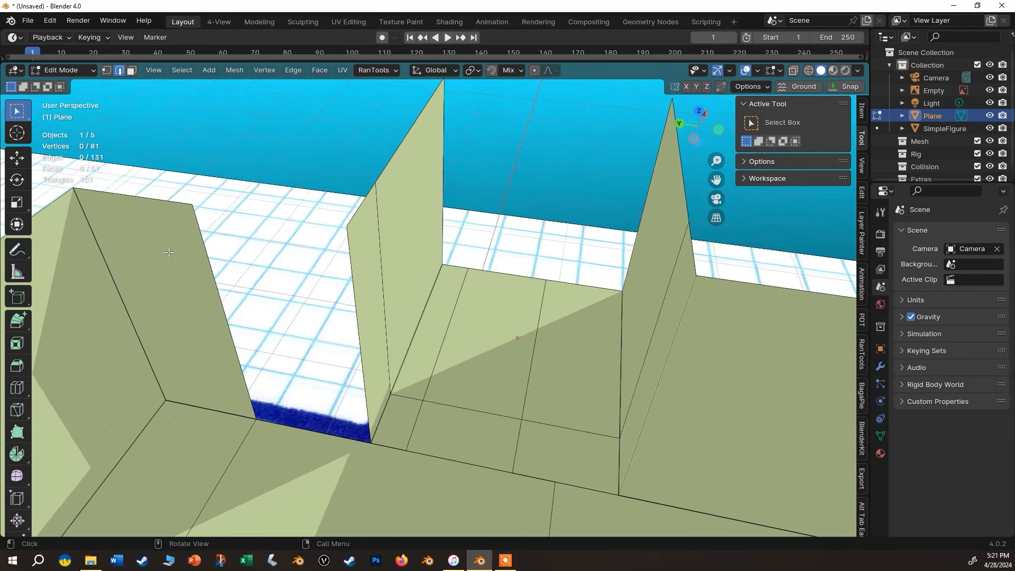
{"action": "left_click", "coordinate": [207, 263]}
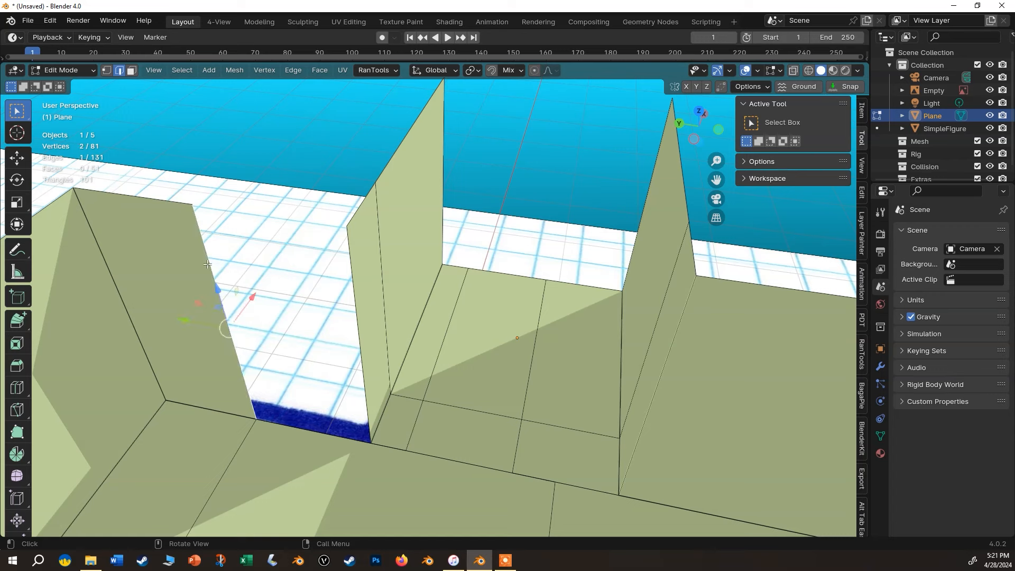
{"action": "left_click", "coordinate": [354, 310], "text": "shift"}
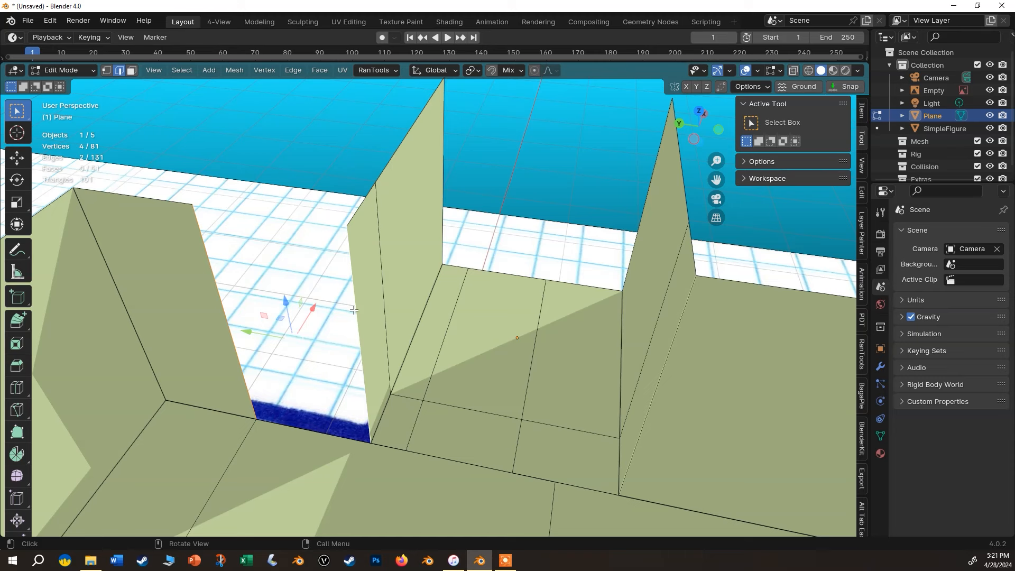
{"action": "key", "text": "f"}
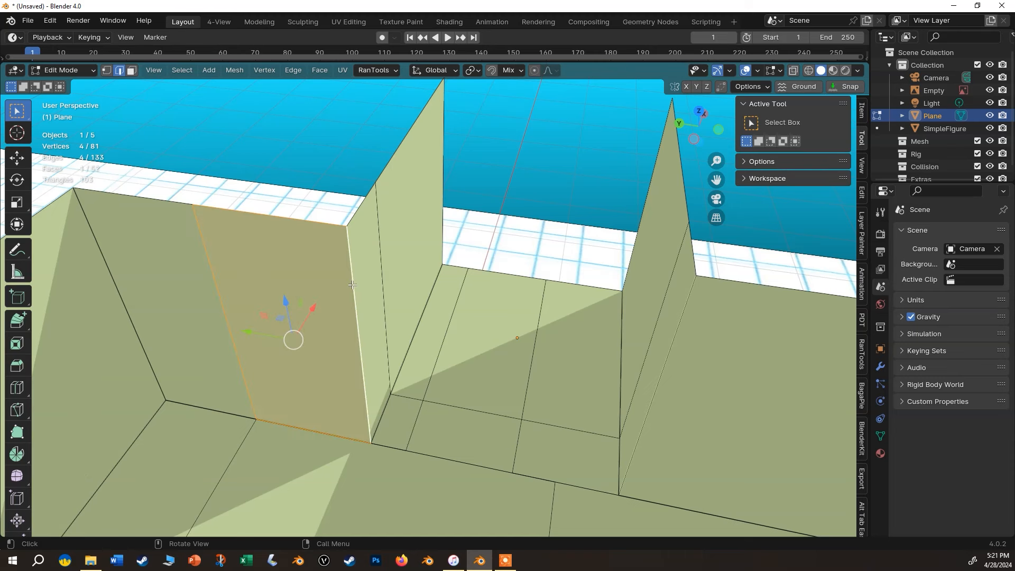
Add a horizontal loop cut around the walls between the cave passage and the north corridor, slid up toward their top
{"action": "scroll", "coordinate": [352, 285], "scroll_direction": "down", "scroll_amount": 5}
{"action": "scroll", "coordinate": [472, 381], "scroll_direction": "up", "scroll_amount": 1}
{"action": "middle_click_drag", "start_coordinate": [457, 393], "coordinate": [372, 381]}
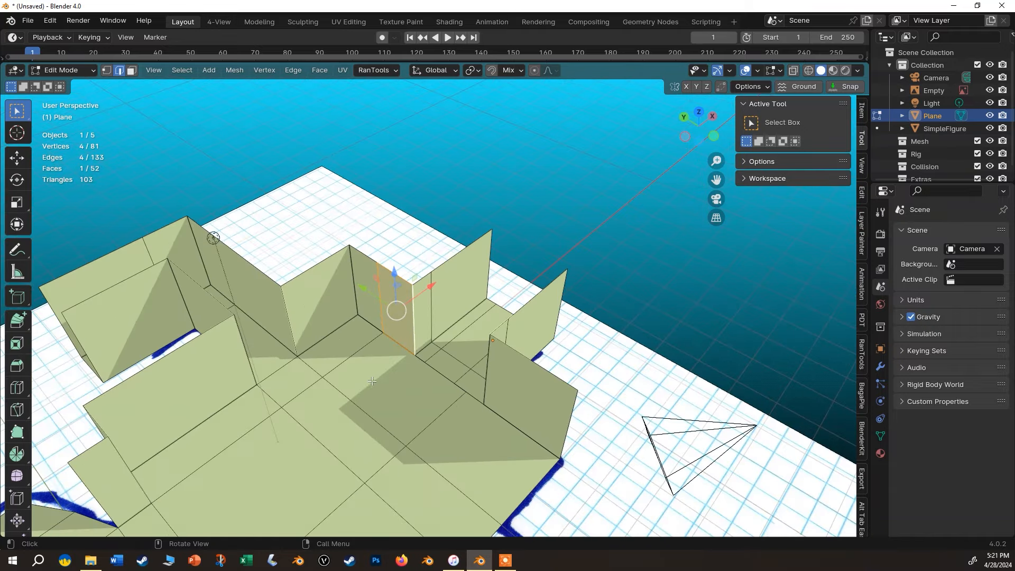
{"action": "middle_click_drag", "start_coordinate": [363, 380], "coordinate": [247, 474]}
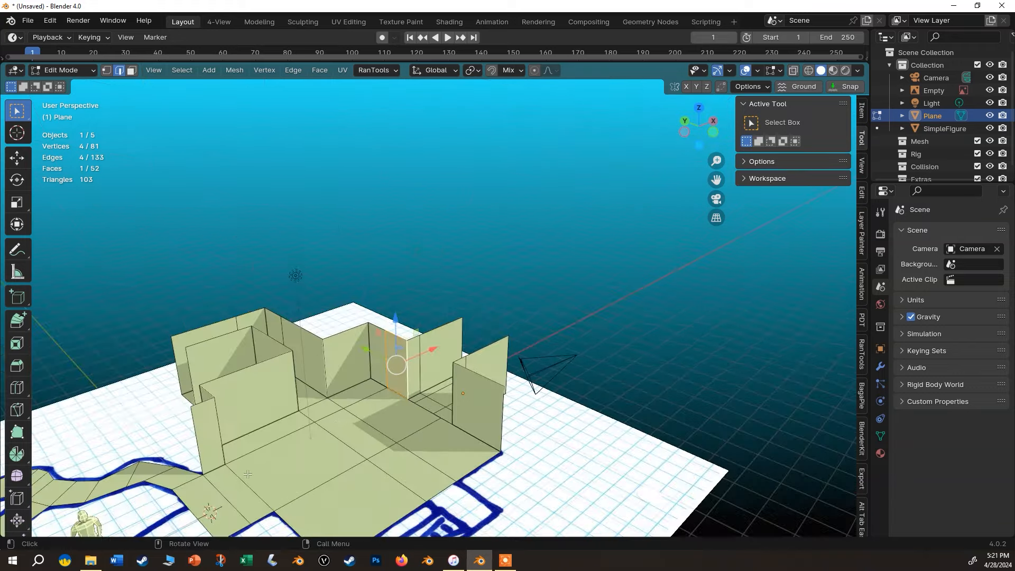
{"action": "scroll", "coordinate": [247, 474], "scroll_direction": "up", "scroll_amount": 2}
{"action": "scroll", "coordinate": [220, 418], "scroll_direction": "up", "scroll_amount": 2}
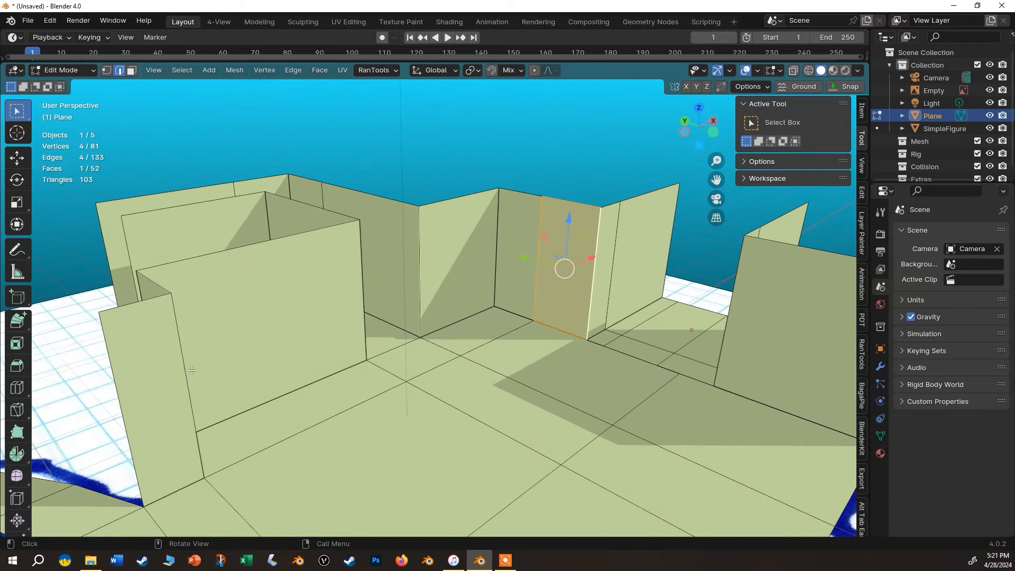
{"action": "key", "text": "ctrl+r"}
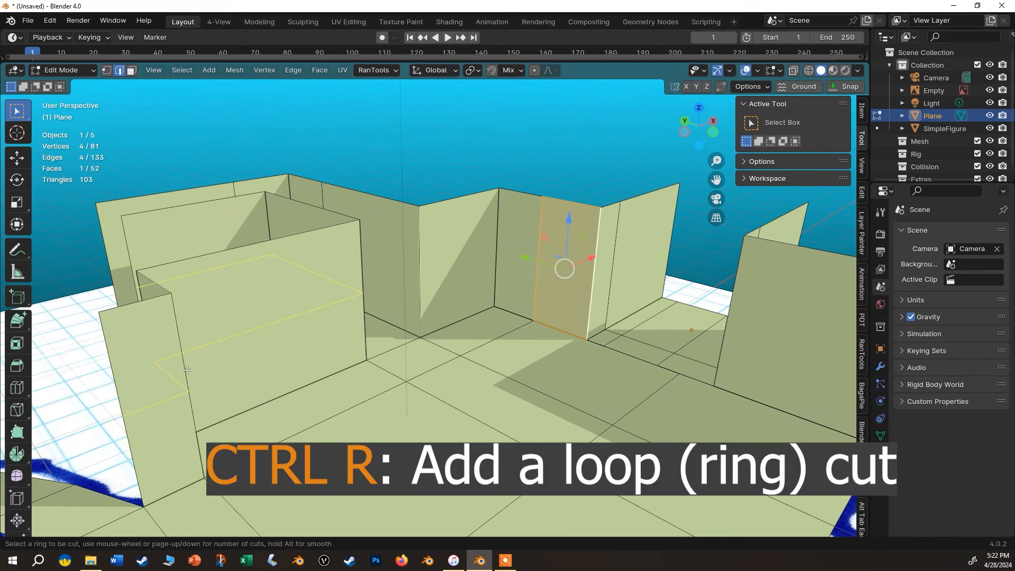
{"action": "left_click", "coordinate": [186, 370]}
{"action": "left_click", "coordinate": [175, 319]}
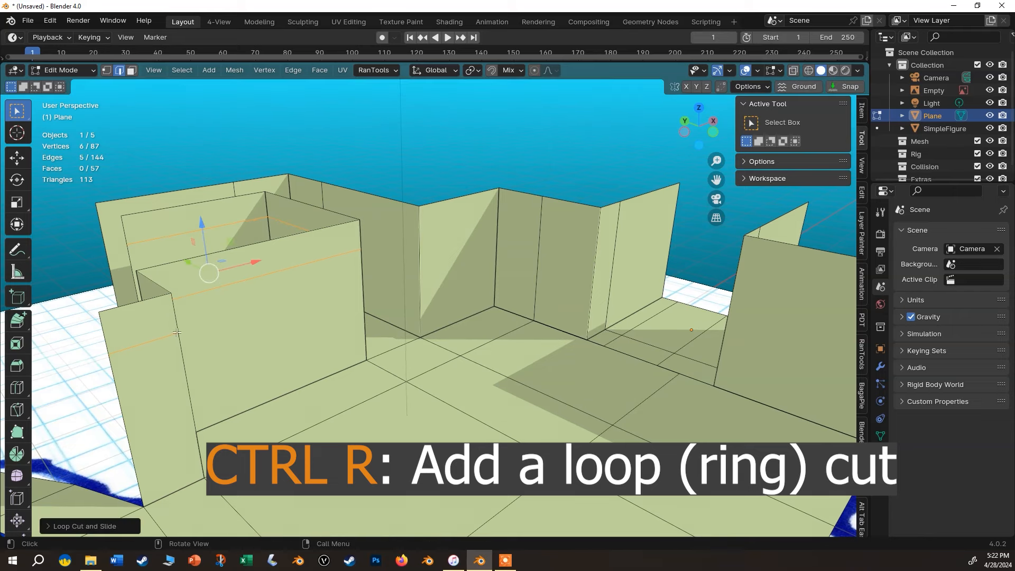
Add a second horizontal loop cut around the walls between the cave passage and the north corridor, slid down near the floor
{"action": "key", "text": "ctrl+r"}
{"action": "left_click", "coordinate": [183, 407]}
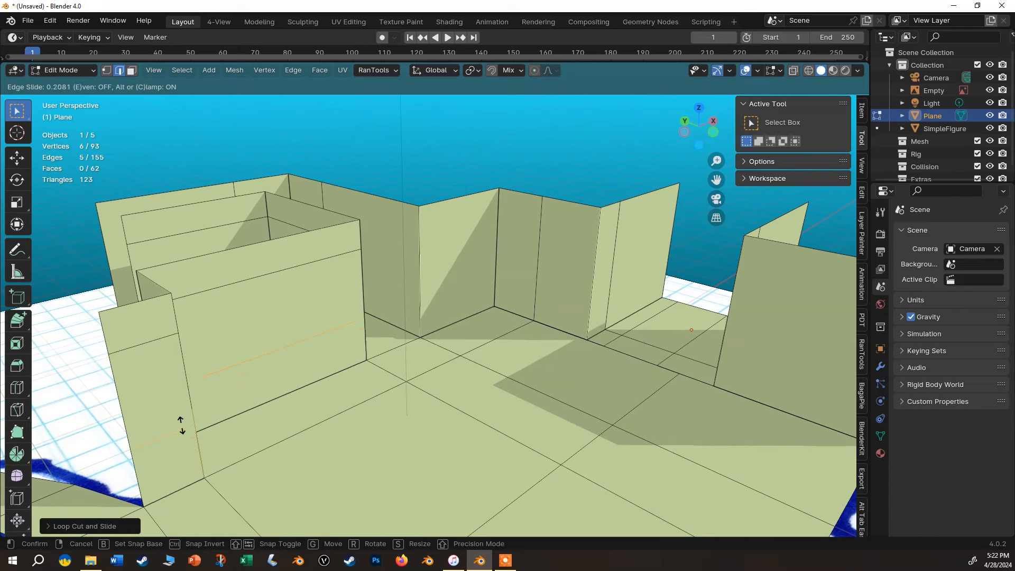
{"action": "left_click", "coordinate": [178, 462]}
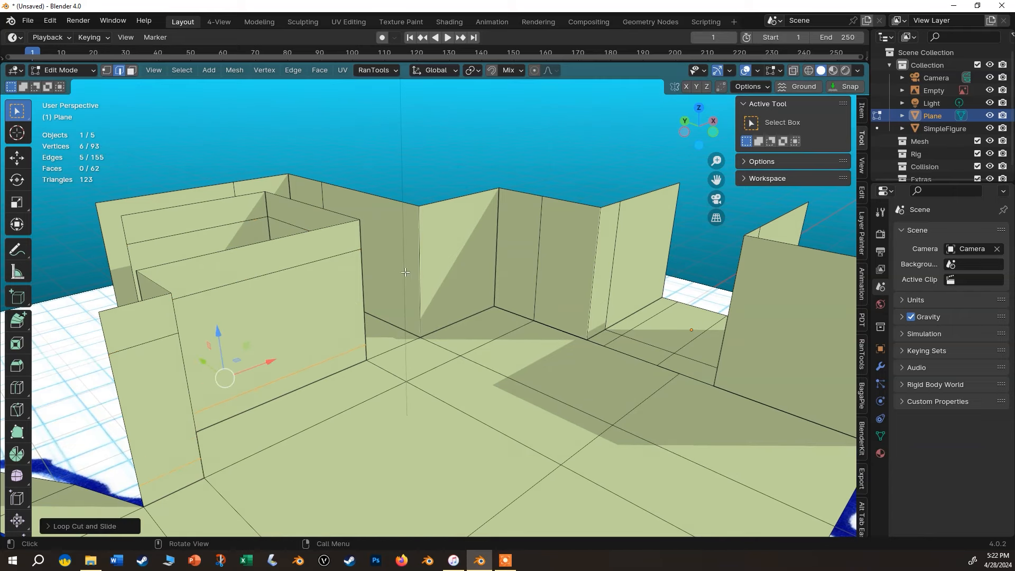
Add two horizontal loop cuts along the walls between the north and east corridors, one near the top and one in the lower half
{"action": "key", "text": "ctrl+r"}
{"action": "left_click", "coordinate": [420, 258]}
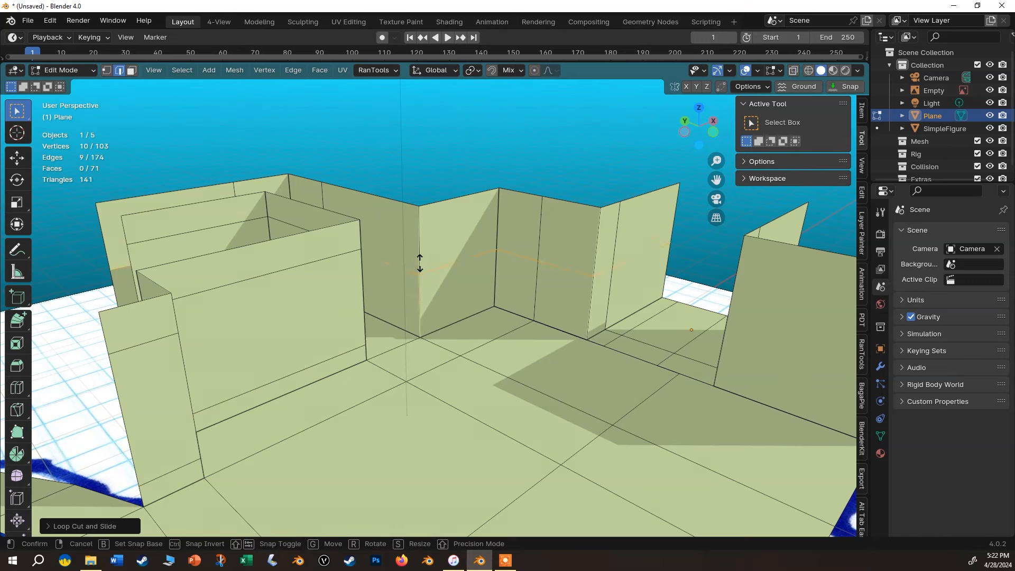
{"action": "left_click", "coordinate": [425, 221]}
{"action": "key", "text": "ctrl+r"}
{"action": "left_click", "coordinate": [420, 293]}
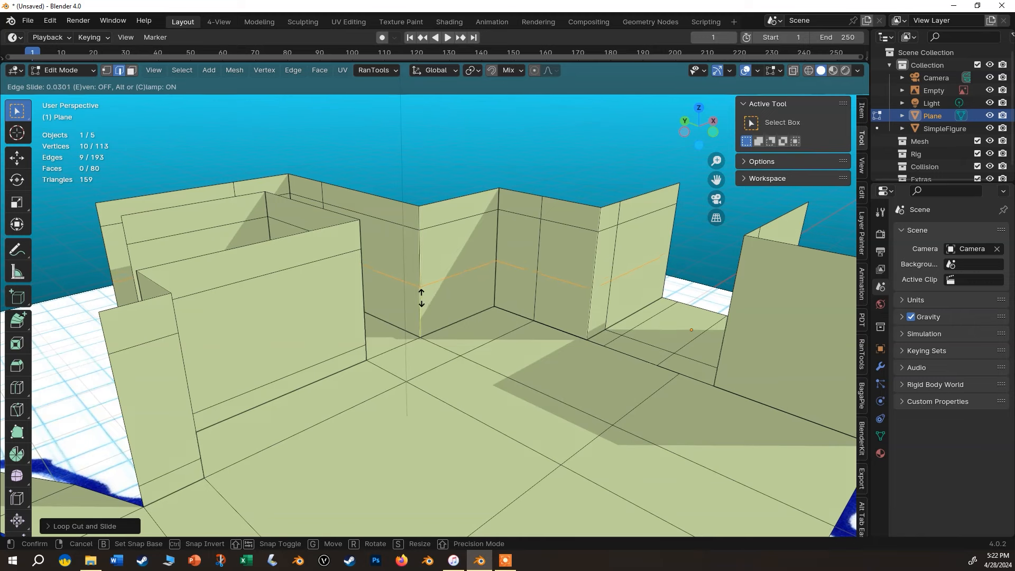
{"action": "left_click", "coordinate": [419, 305]}
Add two vertical loop cuts through the short wall segment at the room's back corner and select the middle face they frame
{"action": "scroll", "coordinate": [444, 207], "scroll_direction": "up", "scroll_amount": 2}
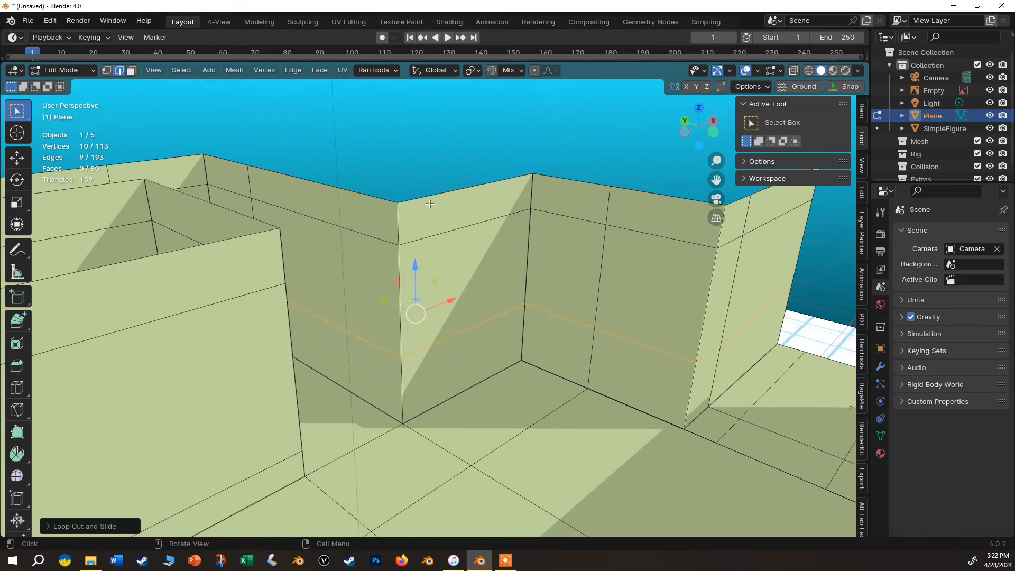
{"action": "key", "text": "ctrl+r"}
{"action": "left_click", "coordinate": [428, 204]}
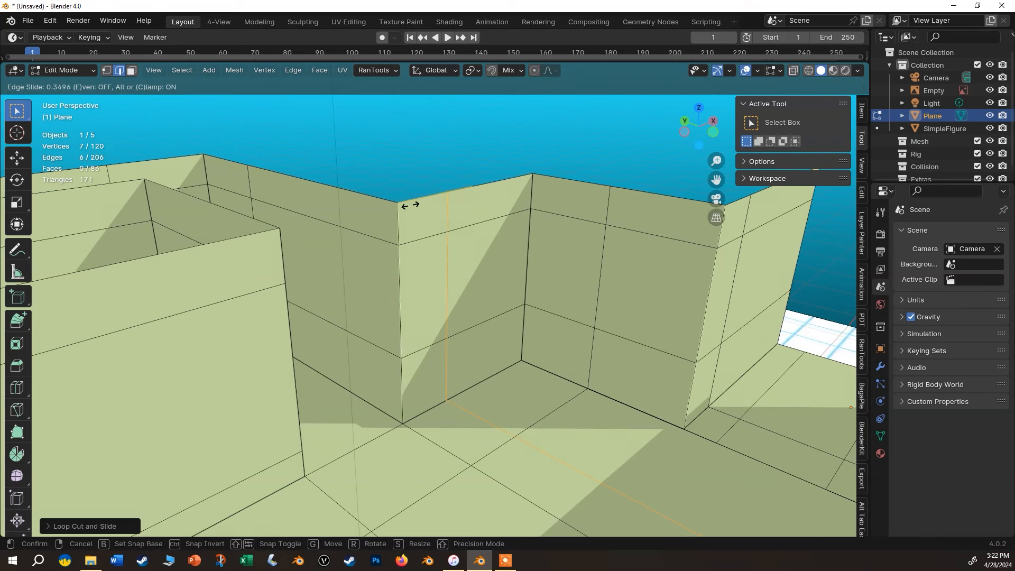
{"action": "left_click", "coordinate": [404, 207]}
{"action": "key", "text": "ctrl+r"}
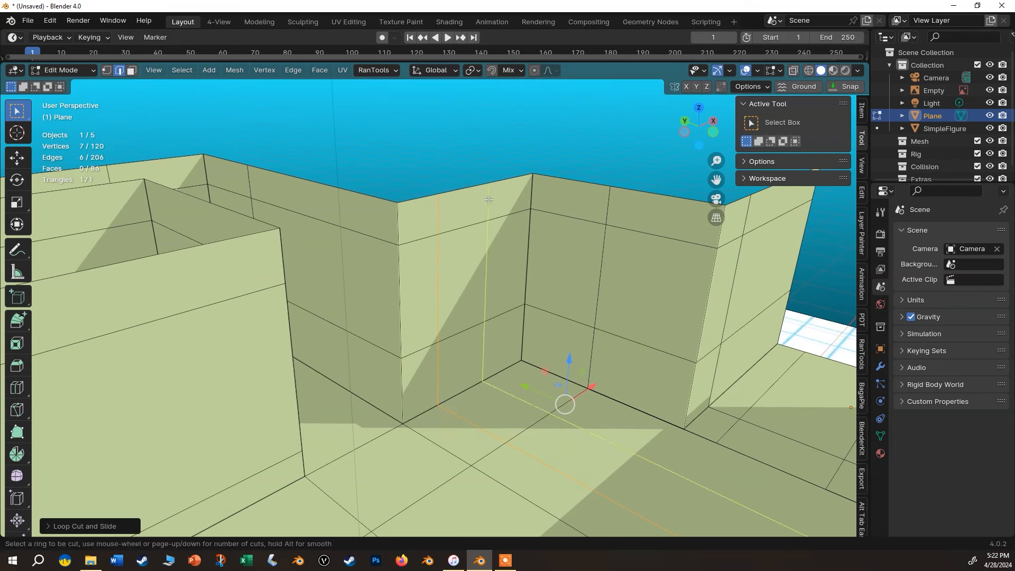
{"action": "left_click", "coordinate": [488, 199]}
{"action": "left_click", "coordinate": [487, 199]}
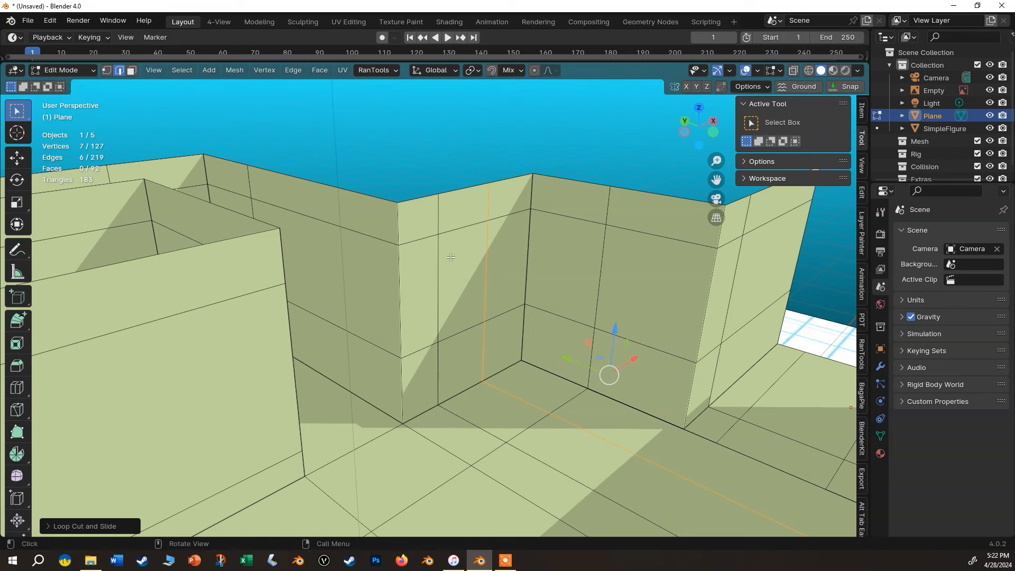
{"action": "key", "text": "3"}
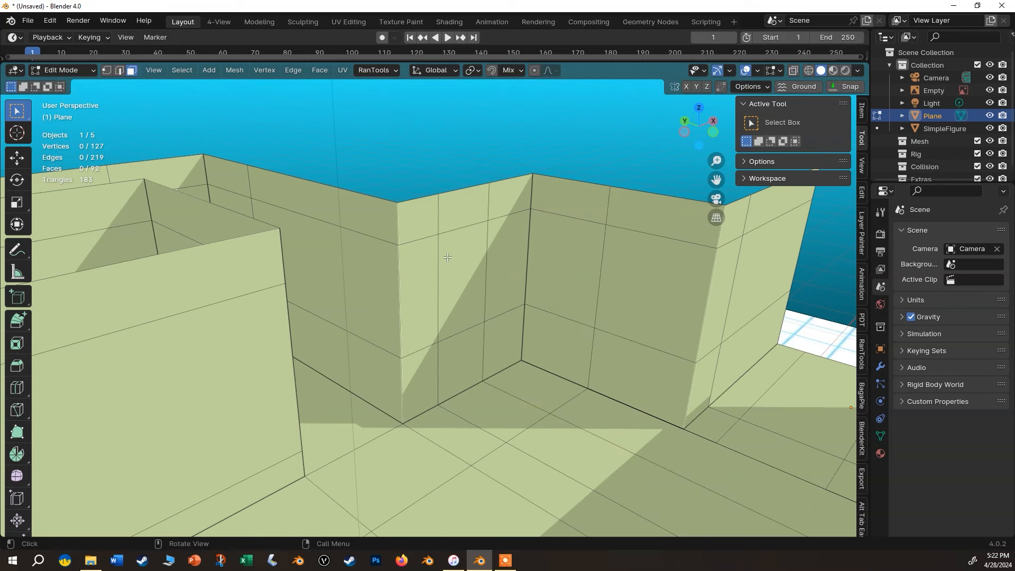
{"action": "left_click", "coordinate": [449, 259]}
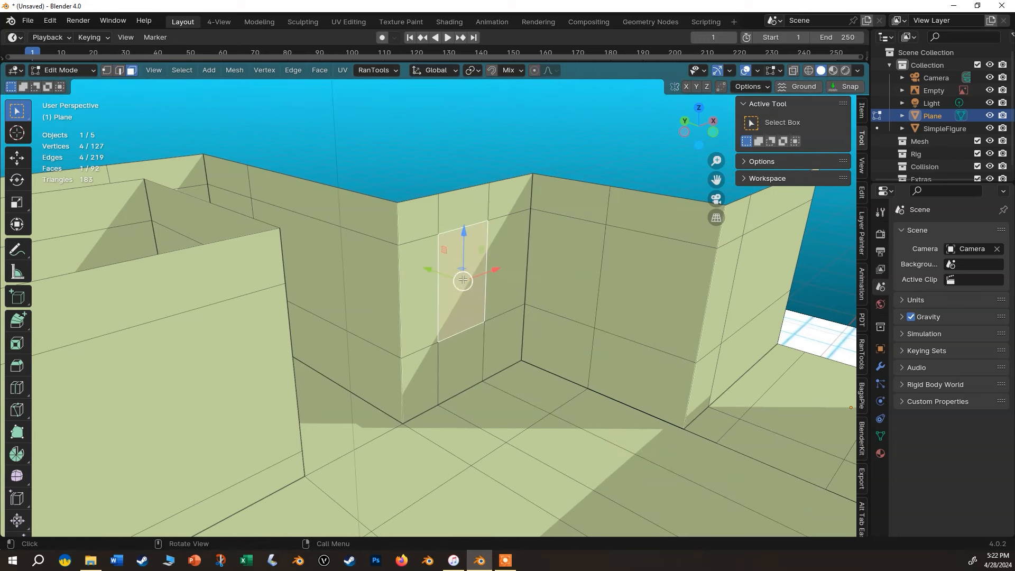
Try extruding the framed wall face about 0.18 m into the wall, and undo the extrusion
{"action": "key", "text": "e"}
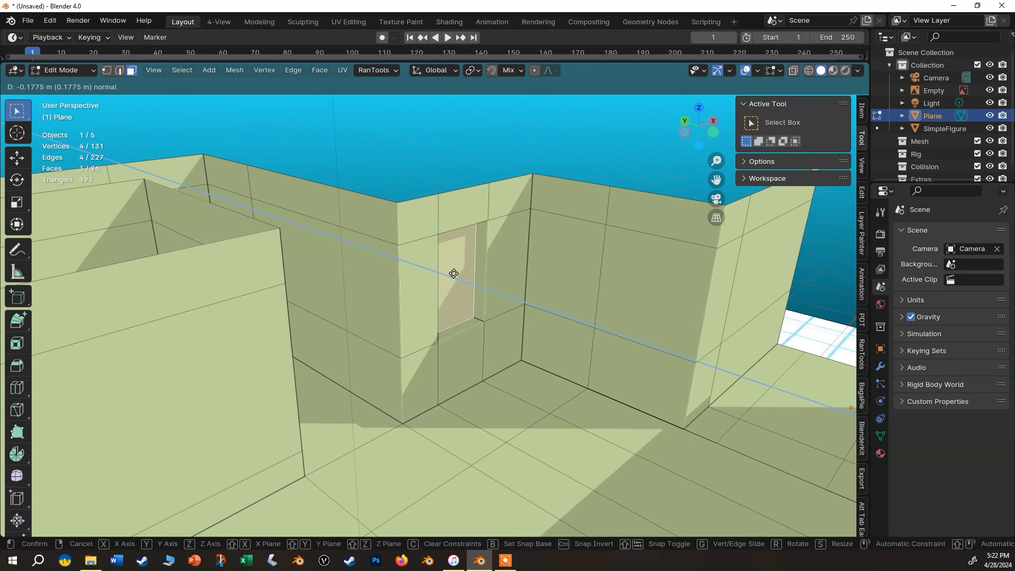
{"action": "left_click", "coordinate": [453, 274]}
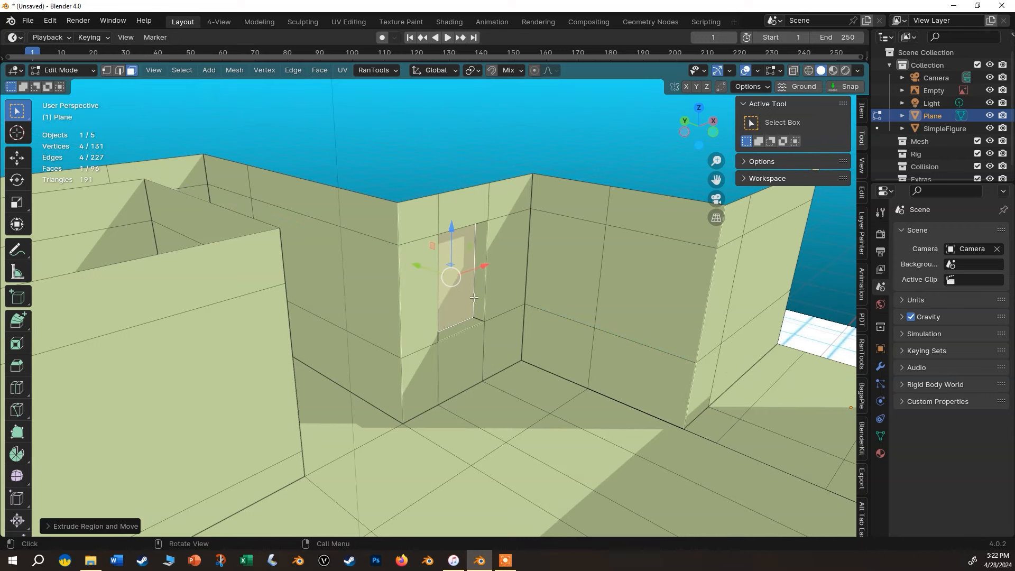
{"action": "key", "text": "ctrl+z"}
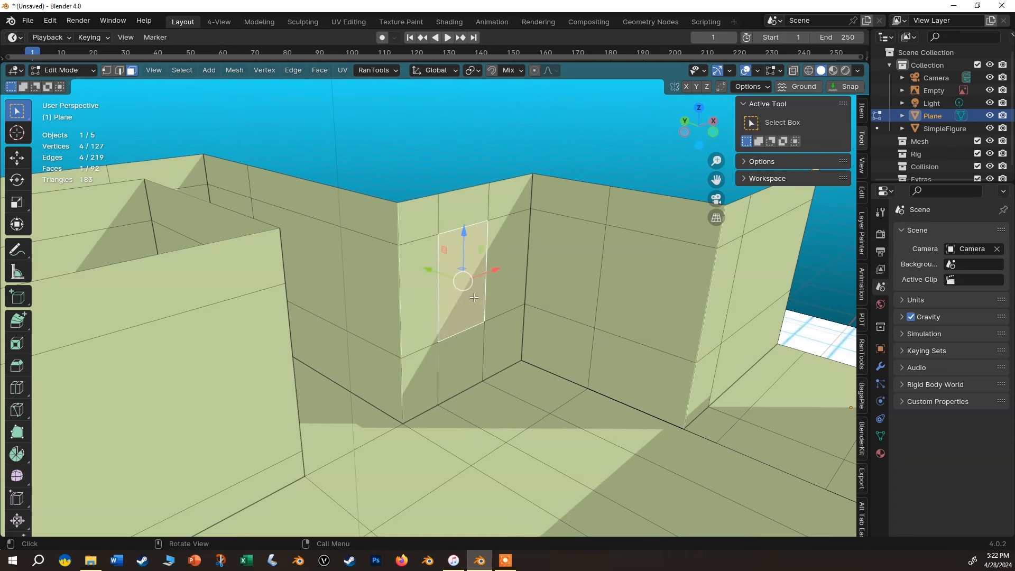
Delete the framed wall face to cut a window opening through the wall
{"action": "key", "text": "x"}
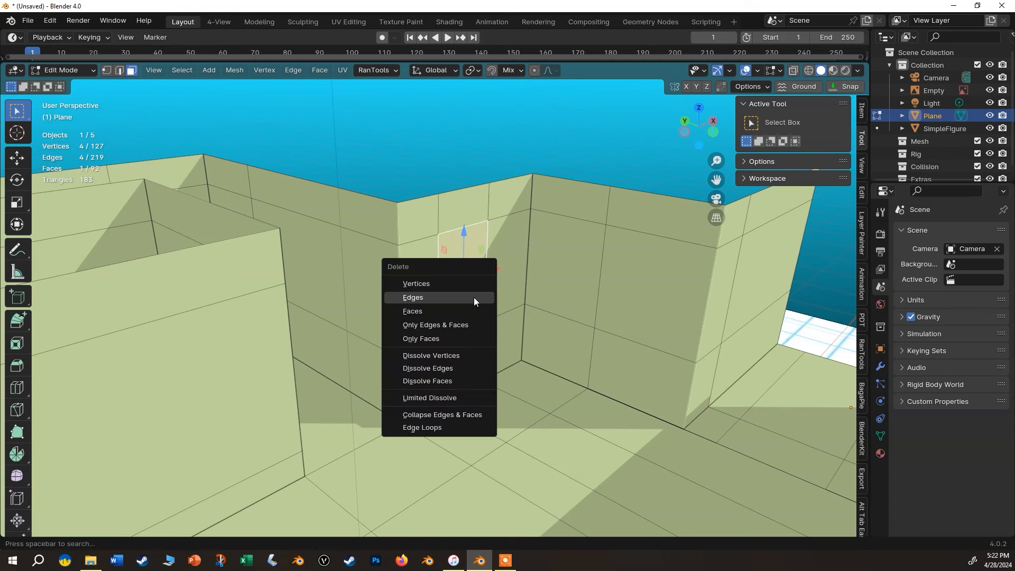
{"action": "left_click", "coordinate": [473, 313]}
{"action": "middle_click_drag", "start_coordinate": [474, 312], "coordinate": [473, 313]}
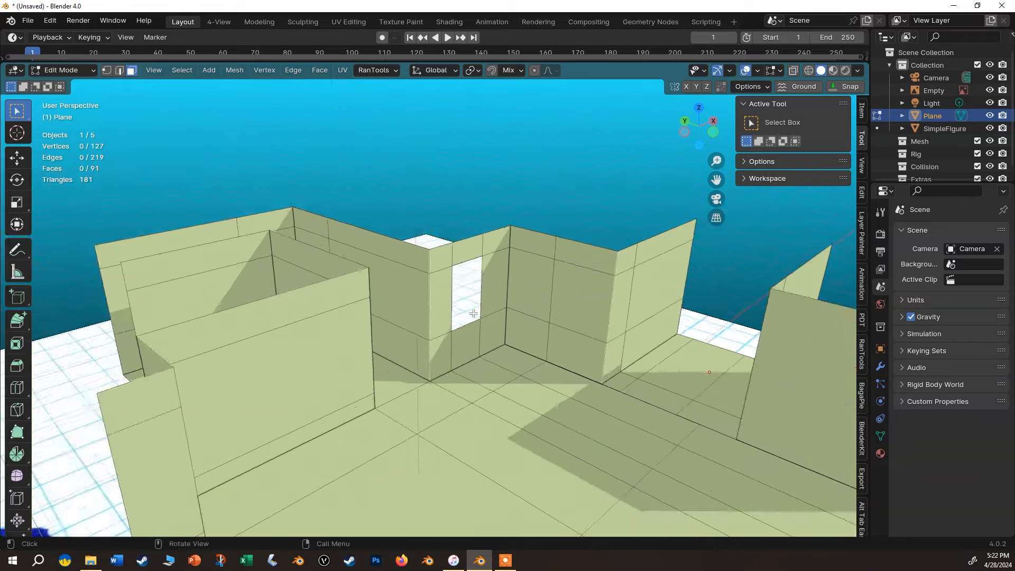
Examine the window opening and the surrounding walls up close and from a distance
{"action": "scroll", "coordinate": [473, 312], "scroll_direction": "down", "scroll_amount": 3}
{"action": "scroll", "coordinate": [425, 353], "scroll_direction": "down", "scroll_amount": 2}
{"action": "scroll", "coordinate": [554, 388], "scroll_direction": "up", "scroll_amount": 4}
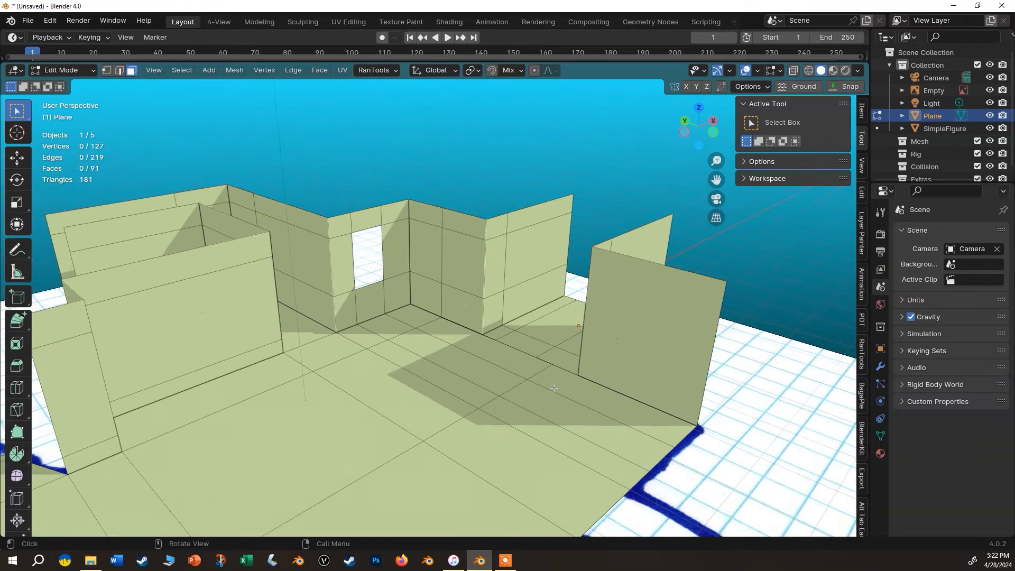
{"action": "scroll", "coordinate": [507, 292], "scroll_direction": "down", "scroll_amount": 3}
{"action": "middle_click_drag", "start_coordinate": [506, 292], "coordinate": [428, 269]}
{"action": "scroll", "coordinate": [428, 269], "scroll_direction": "up", "scroll_amount": 5}
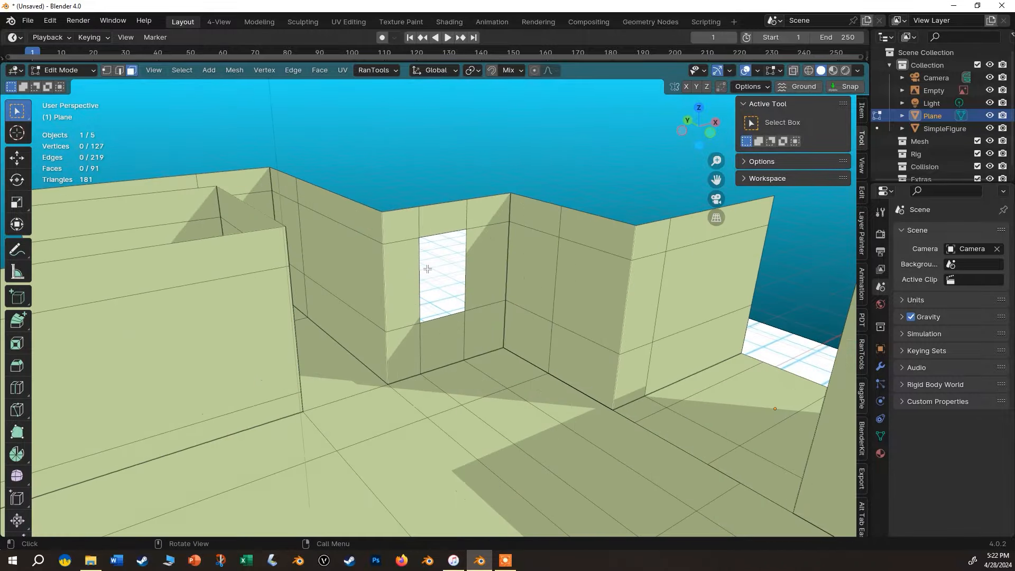
{"action": "scroll", "coordinate": [427, 269], "scroll_direction": "down", "scroll_amount": 2}
{"action": "scroll", "coordinate": [400, 262], "scroll_direction": "down", "scroll_amount": 3}
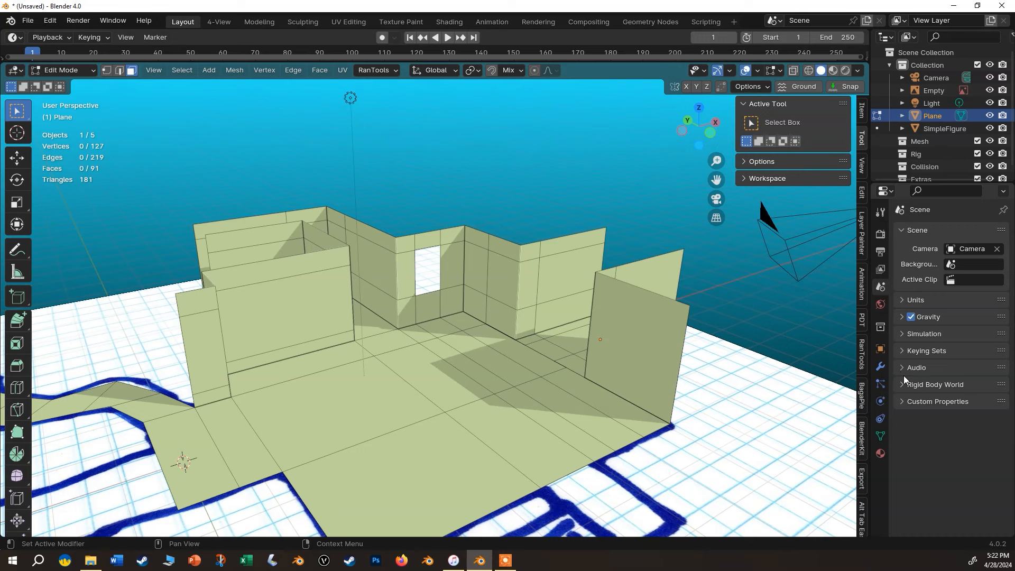
Add a Solidify modifier to the map mesh with a thickness of 0.29 m and Even Thickness enabled
{"action": "left_click", "coordinate": [880, 367]}
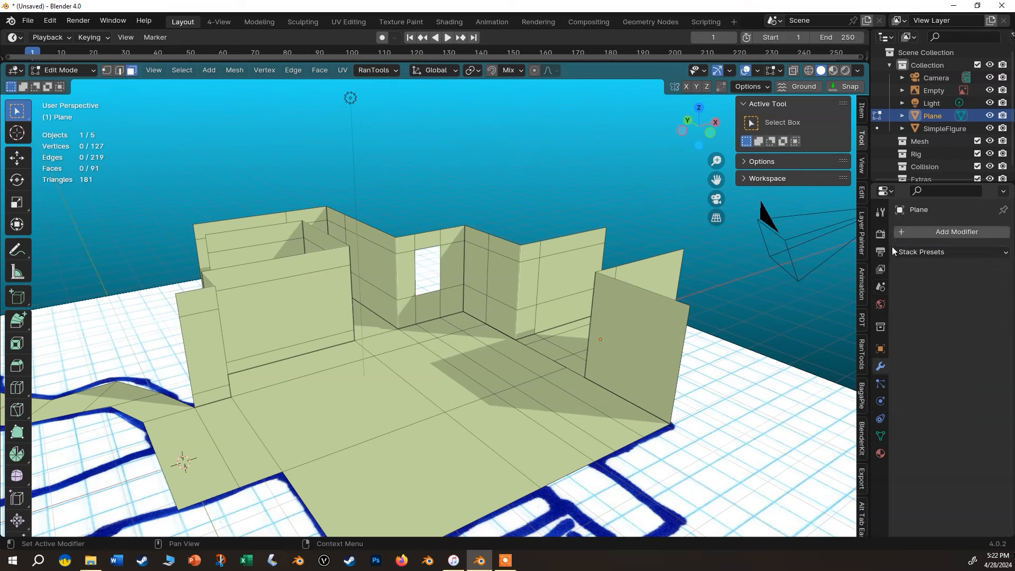
{"action": "left_click", "coordinate": [917, 232]}
{"action": "mouse_move", "coordinate": [899, 279]}
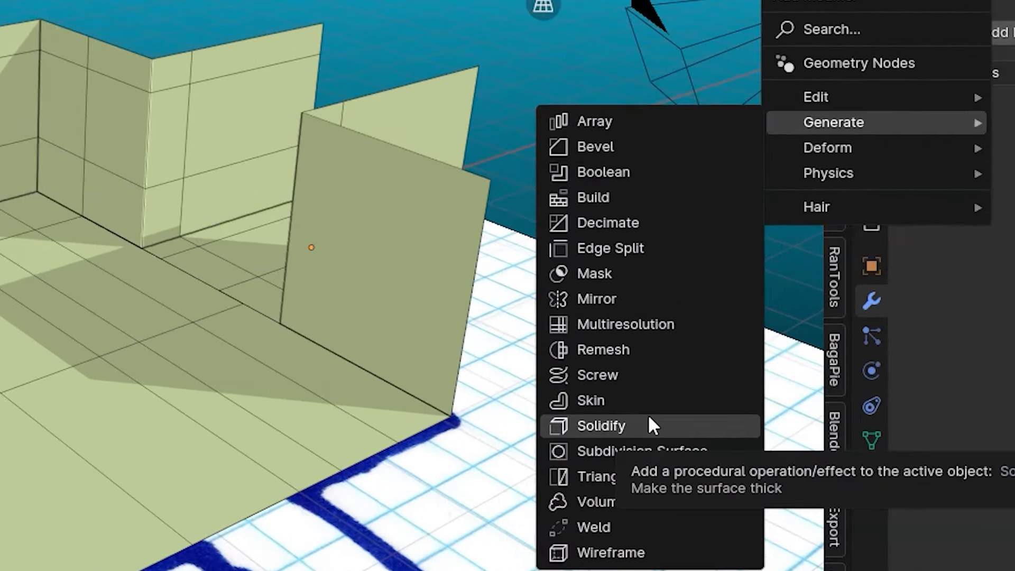
{"action": "left_click", "coordinate": [646, 420]}
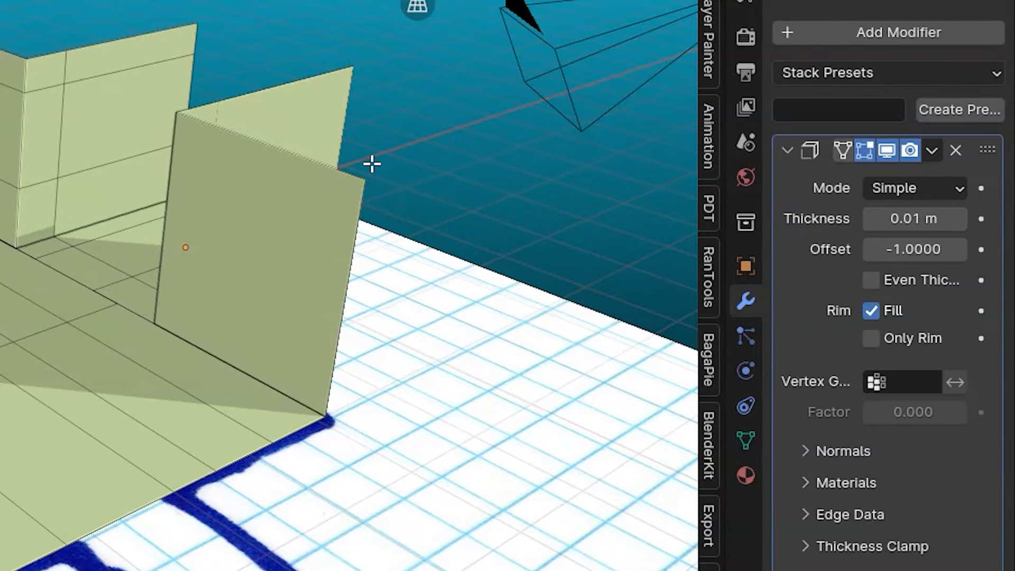
{"action": "left_click_drag", "start_coordinate": [916, 220], "coordinate": [935, 220]}
{"action": "left_click", "coordinate": [875, 281]}
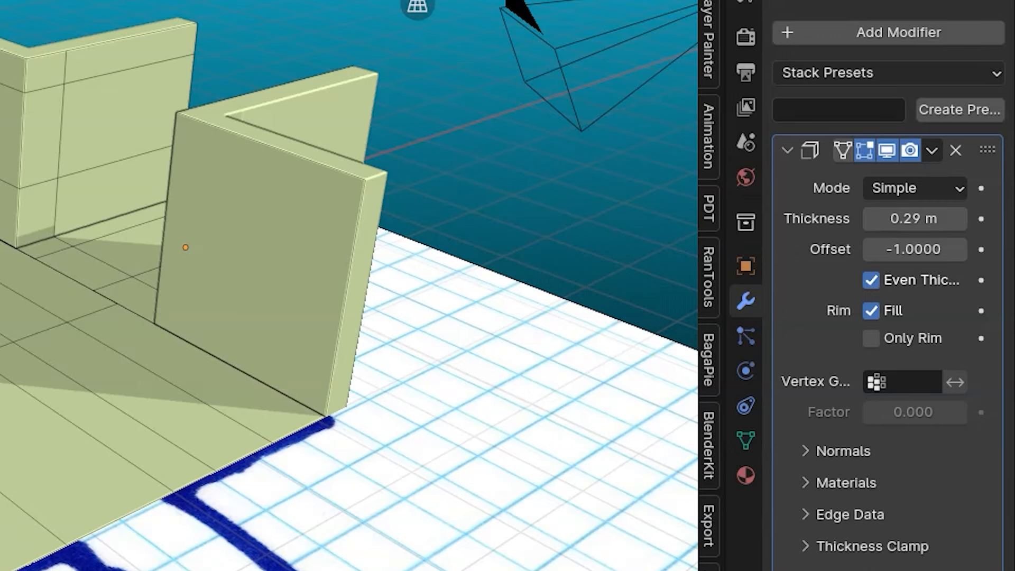
Inspect the thickened wall corner and compare the walls with the Solidify modifier's viewport display off and on
{"action": "scroll", "coordinate": [135, 79], "scroll_direction": "up", "scroll_amount": 5}
{"action": "scroll", "coordinate": [349, 285], "scroll_direction": "down", "scroll_amount": 5}
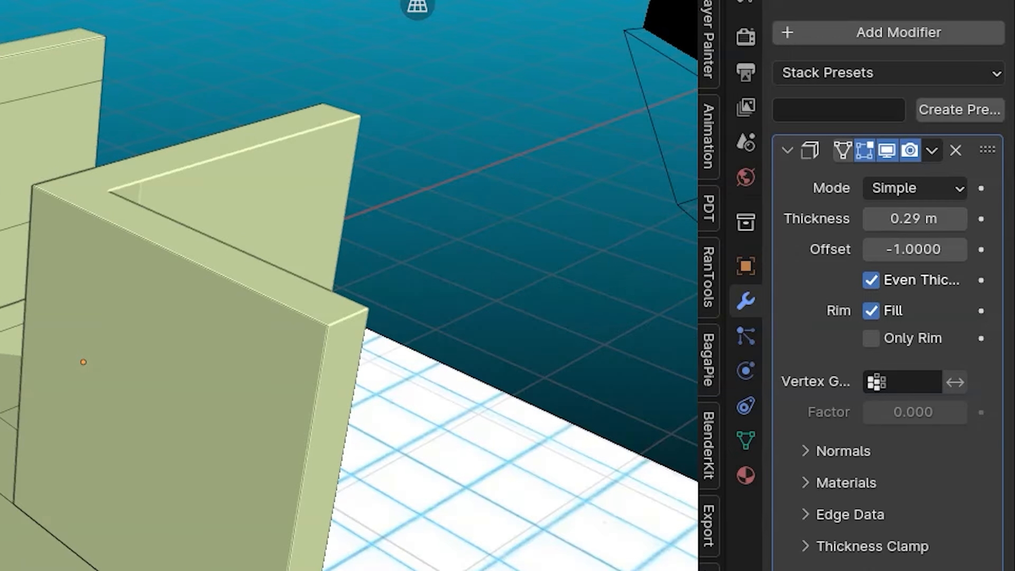
{"action": "left_click", "coordinate": [895, 149]}
{"action": "left_click", "coordinate": [895, 149]}
{"action": "left_click", "coordinate": [894, 148]}
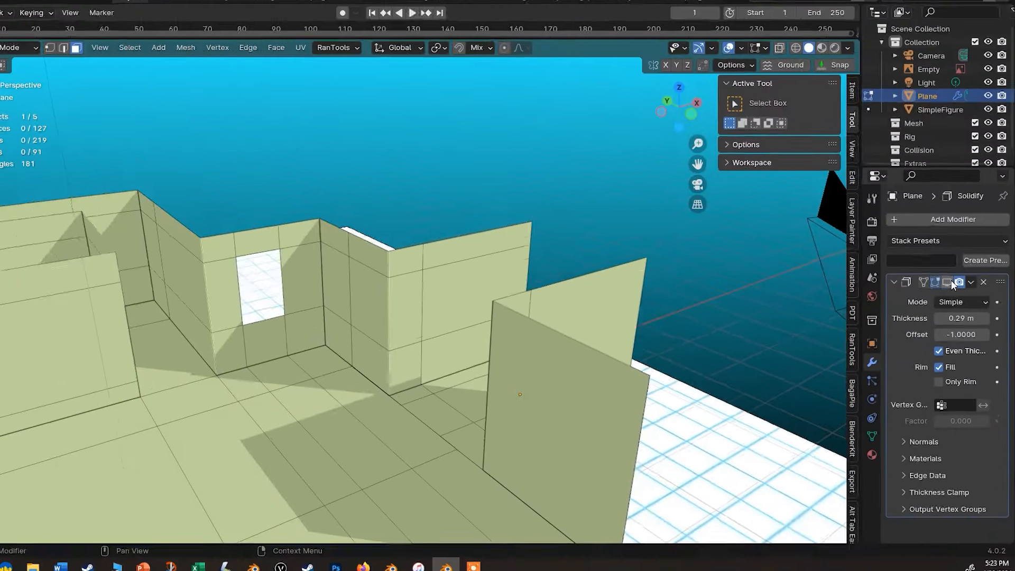
{"action": "left_click", "coordinate": [894, 148]}
Examine the thickened walls, window opening and corridor mouths from several angles, up close and across the whole map
{"action": "scroll", "coordinate": [363, 437], "scroll_direction": "down", "scroll_amount": 2}
{"action": "middle_click_drag", "start_coordinate": [363, 436], "coordinate": [354, 398]}
{"action": "middle_click_drag", "start_coordinate": [284, 405], "coordinate": [266, 460]}
{"action": "scroll", "coordinate": [266, 460], "scroll_direction": "up", "scroll_amount": 3}
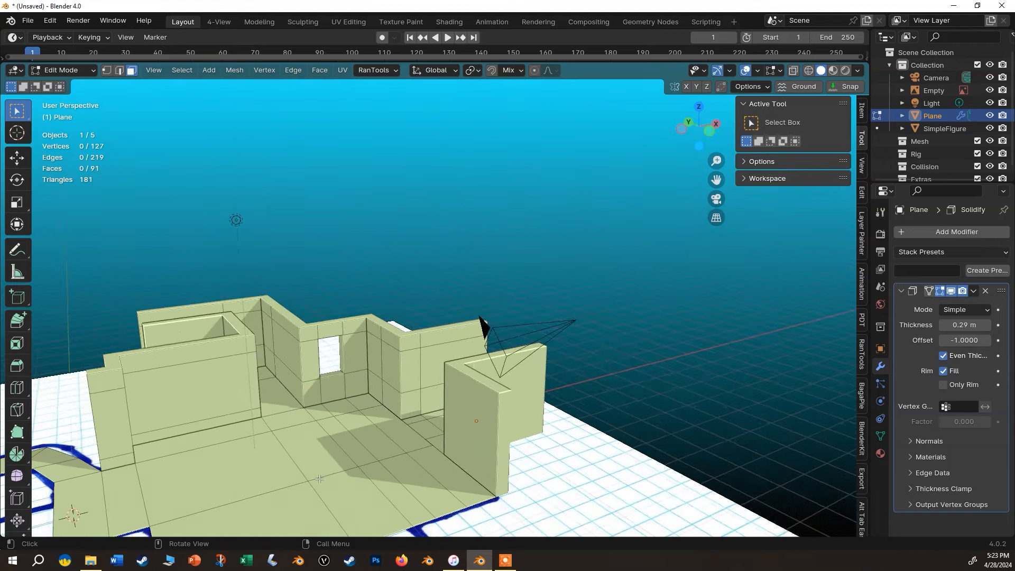
{"action": "middle_click_drag", "start_coordinate": [227, 418], "coordinate": [658, 434]}
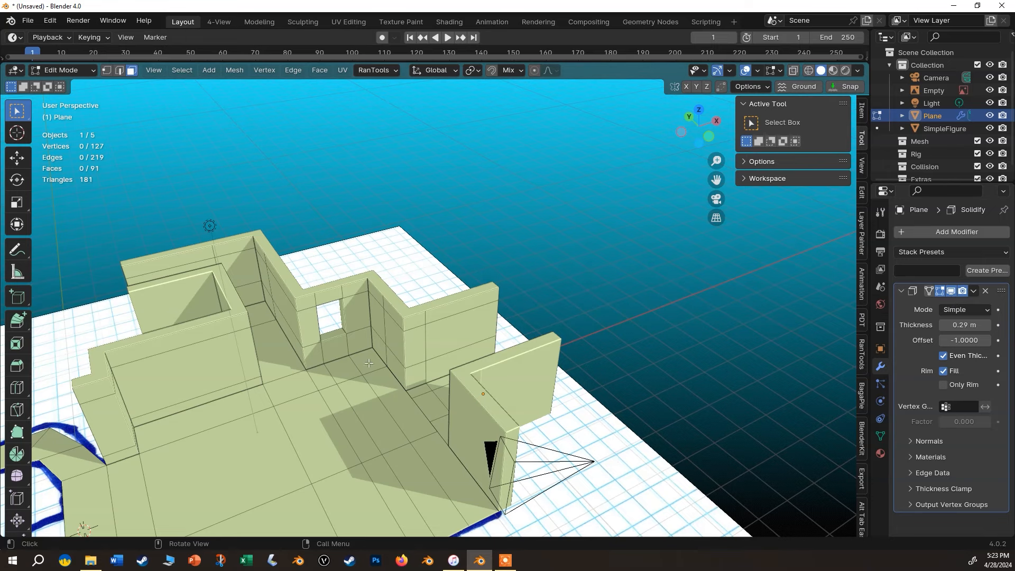
{"action": "scroll", "coordinate": [330, 269], "scroll_direction": "up", "scroll_amount": 4}
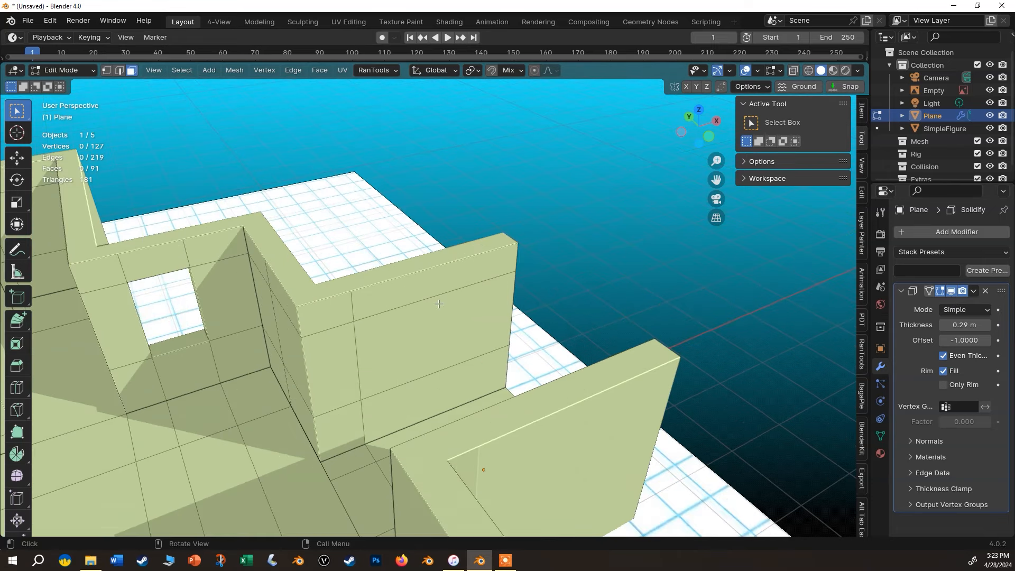
{"action": "scroll", "coordinate": [372, 269], "scroll_direction": "down", "scroll_amount": 4}
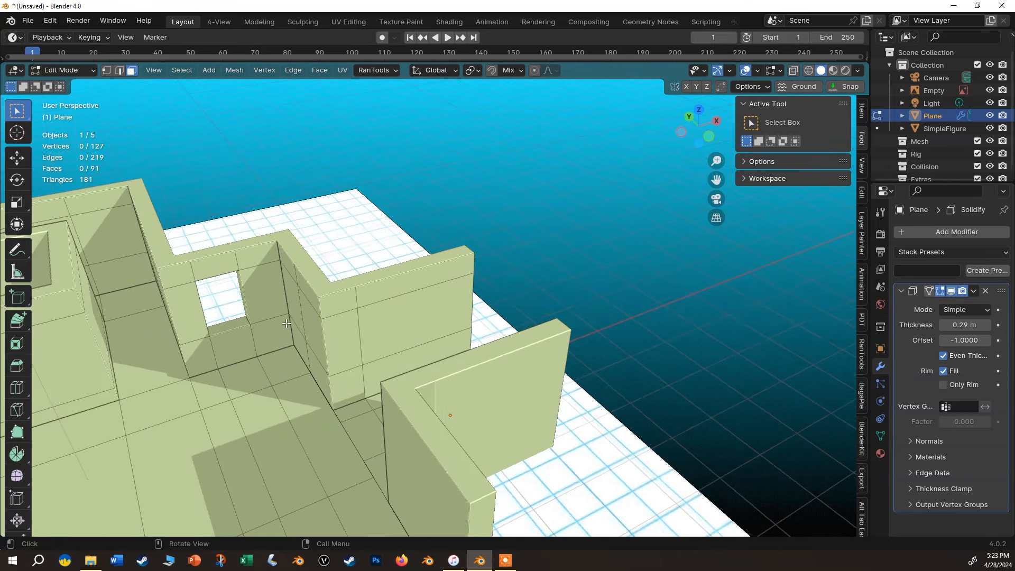
{"action": "middle_click_drag", "start_coordinate": [327, 336], "coordinate": [243, 316]}
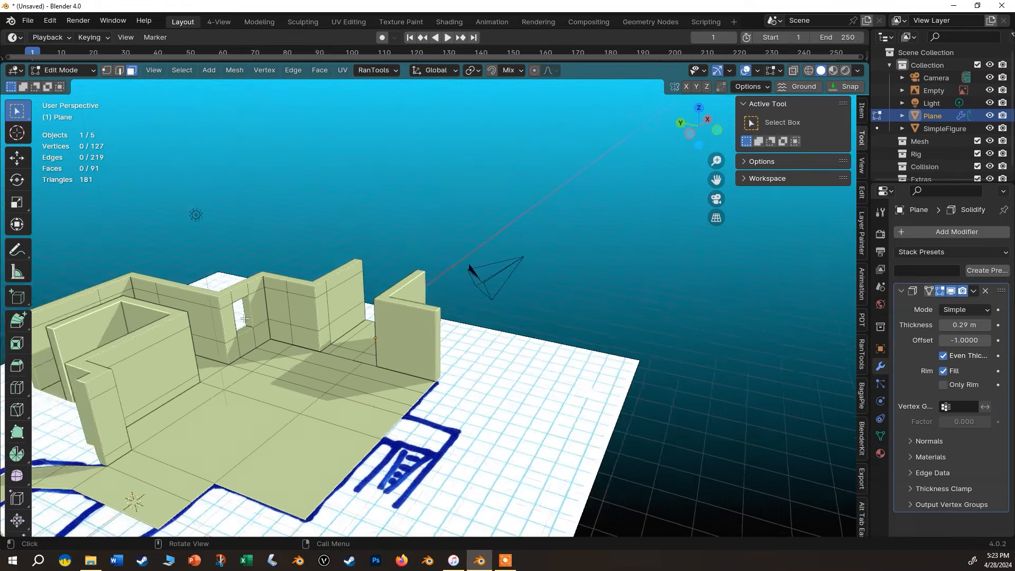
{"action": "scroll", "coordinate": [243, 315], "scroll_direction": "up", "scroll_amount": 4}
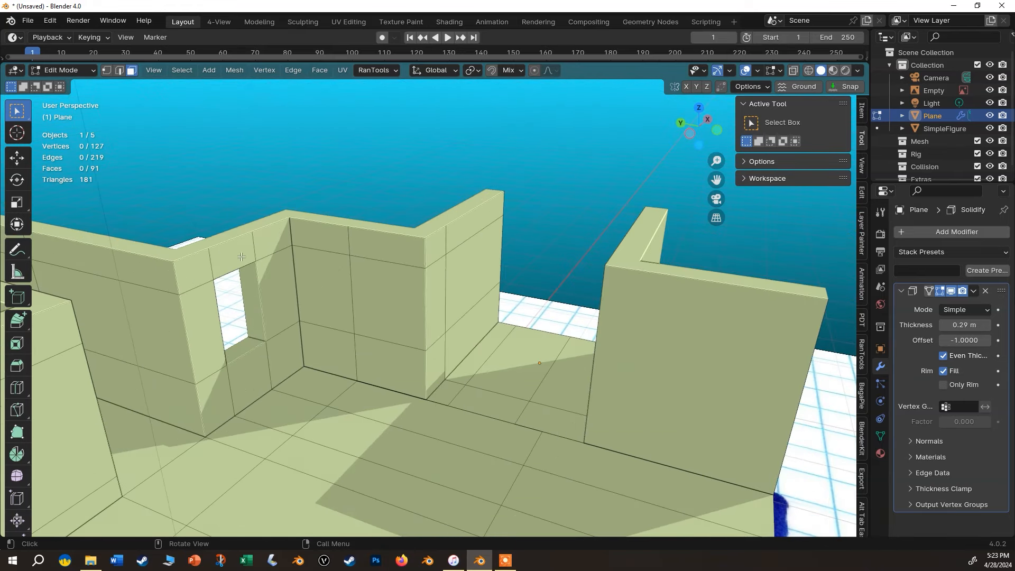
{"action": "left_click", "coordinate": [971, 291]}
{"action": "scroll", "coordinate": [374, 395], "scroll_direction": "down", "scroll_amount": 2}
{"action": "scroll", "coordinate": [374, 395], "scroll_direction": "down", "scroll_amount": 2}
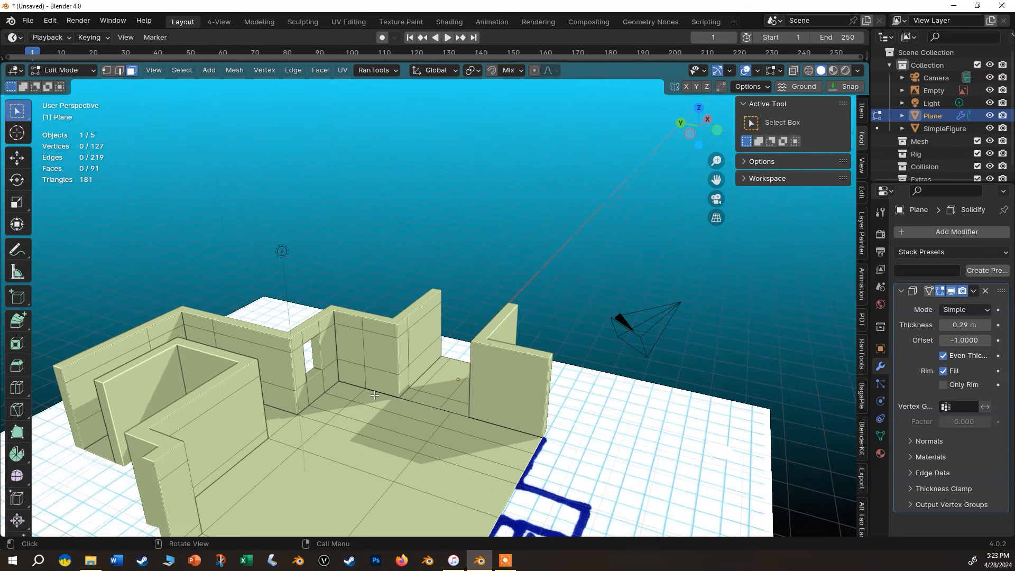
{"action": "scroll", "coordinate": [374, 395], "scroll_direction": "down", "scroll_amount": 2}
{"action": "scroll", "coordinate": [374, 396], "scroll_direction": "down", "scroll_amount": 3}
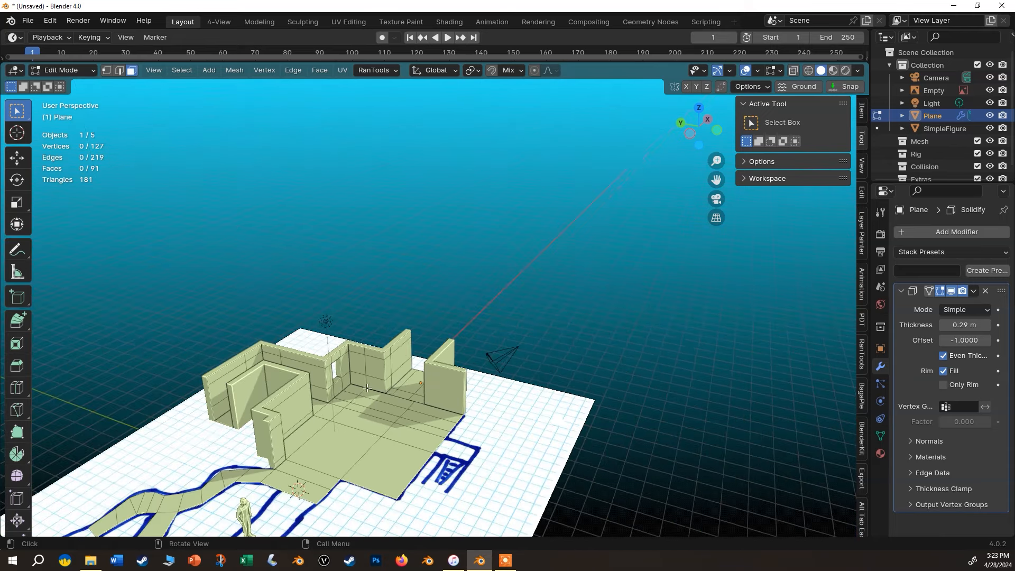
{"action": "middle_click_drag", "start_coordinate": [372, 449], "coordinate": [466, 355]}
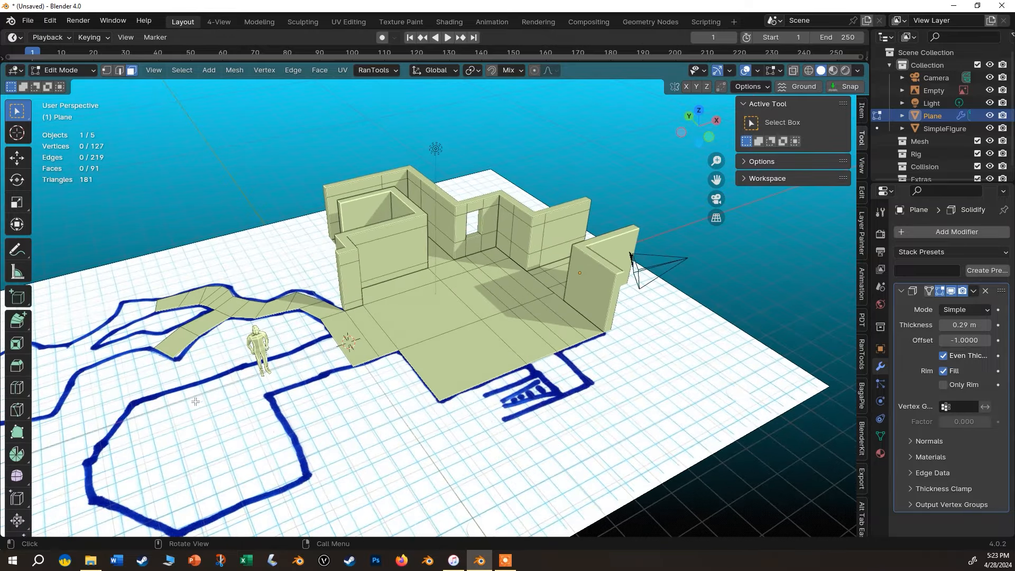